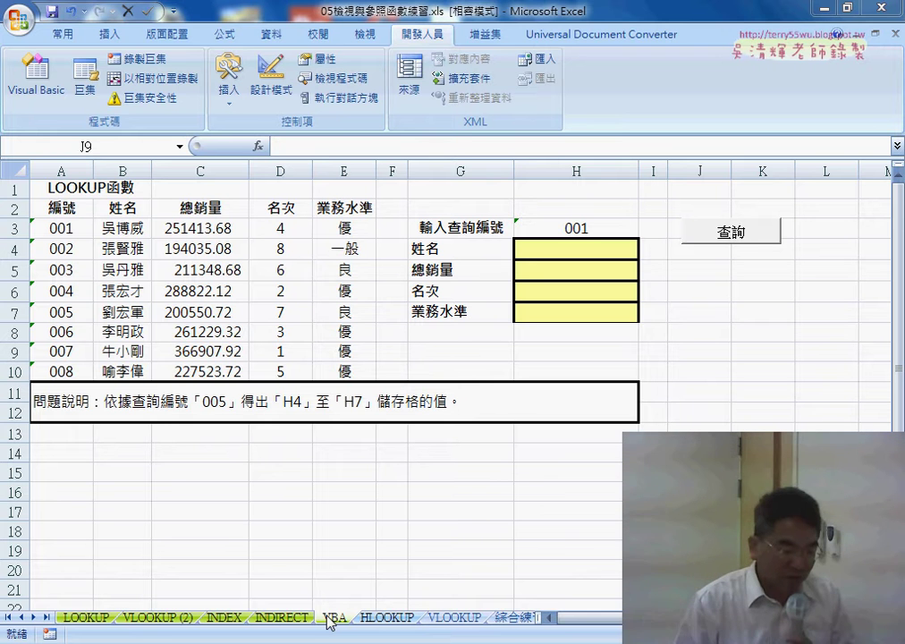
Step: Choose 003 in the H3 dropdown and compare its B5:E5 record with the empty H4:H7
left_click(617, 230)
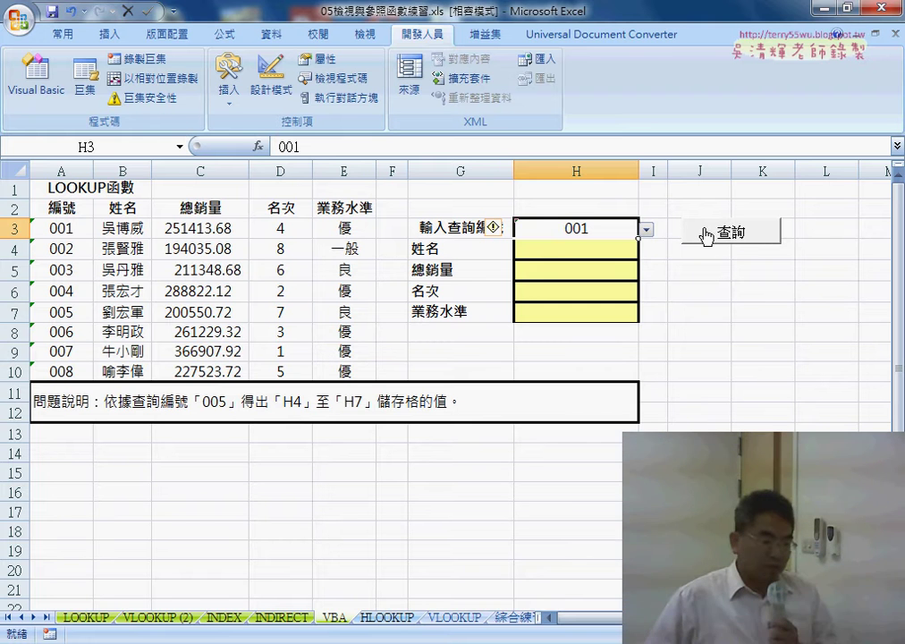
left_click(646, 230)
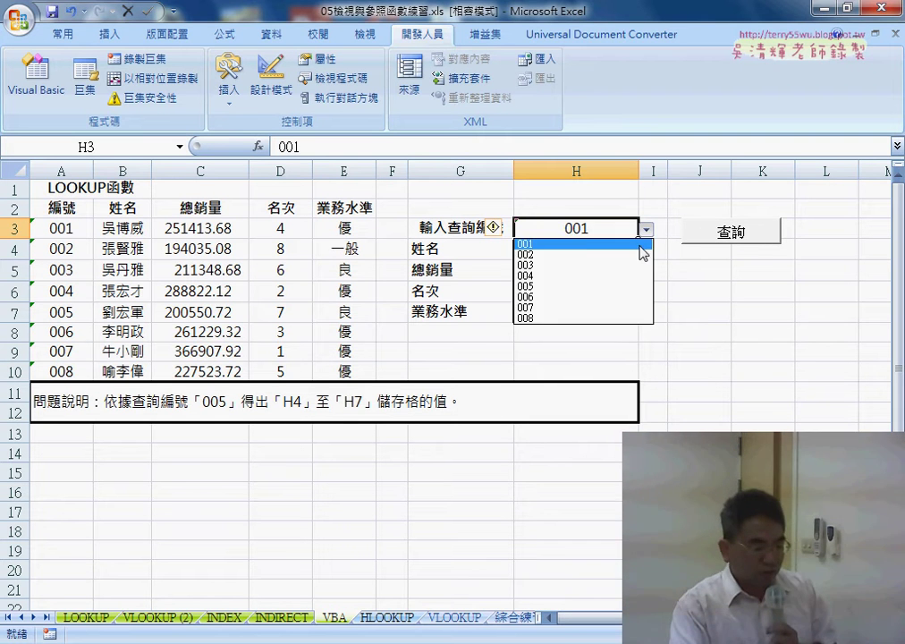
left_click(607, 262)
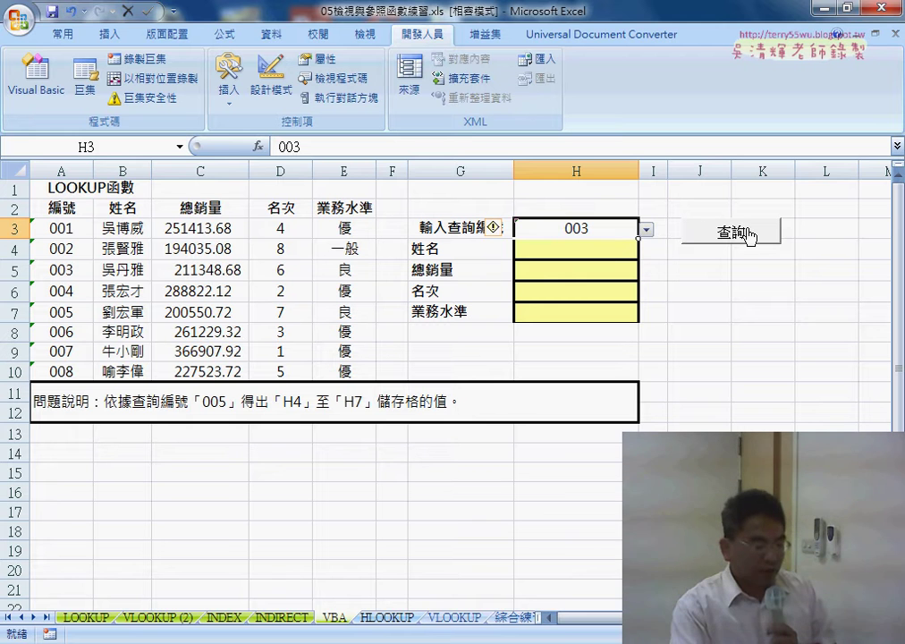
left_click_drag(127, 270, 346, 268)
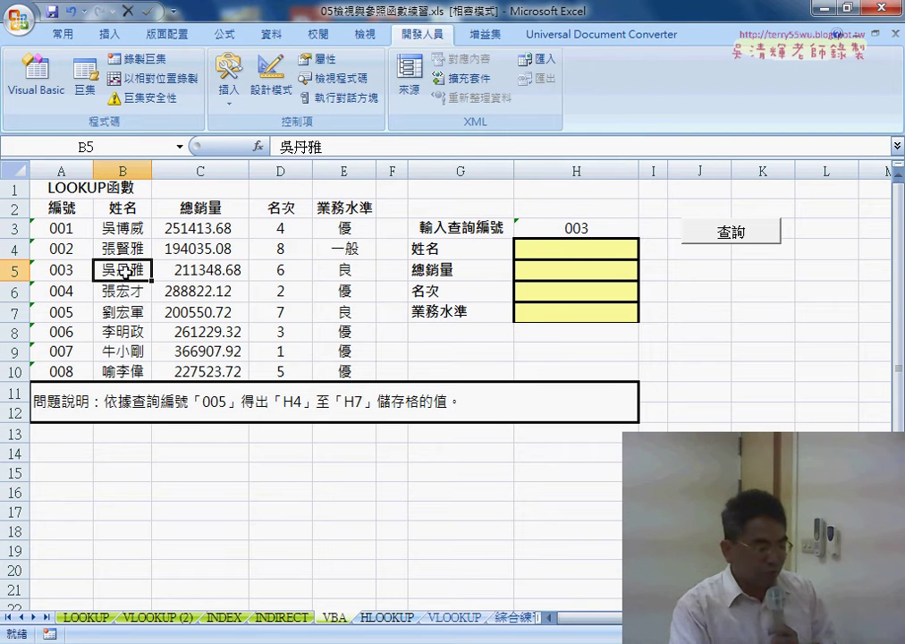
left_click_drag(576, 250, 586, 313)
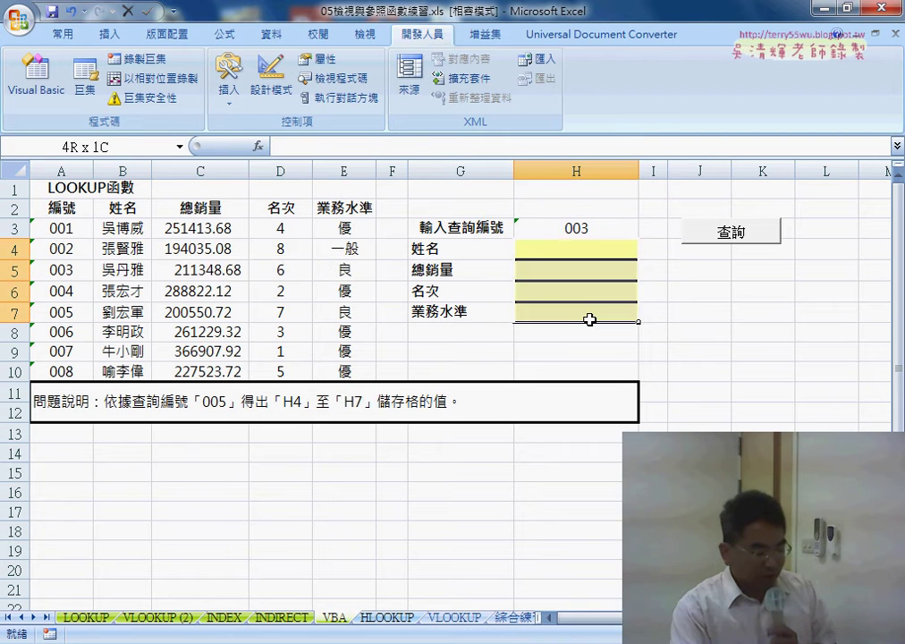
left_click_drag(121, 269, 348, 269)
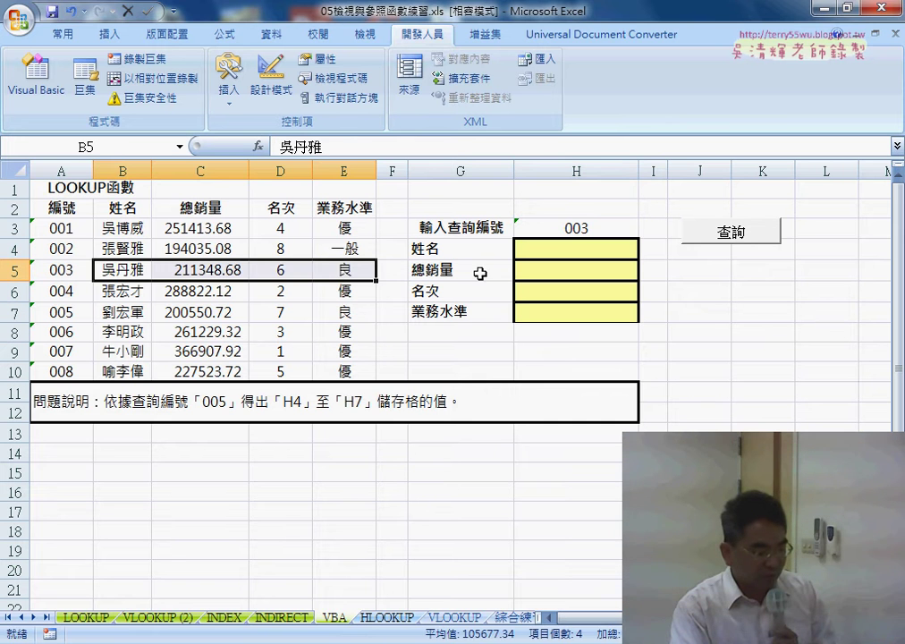
left_click_drag(576, 251, 573, 320)
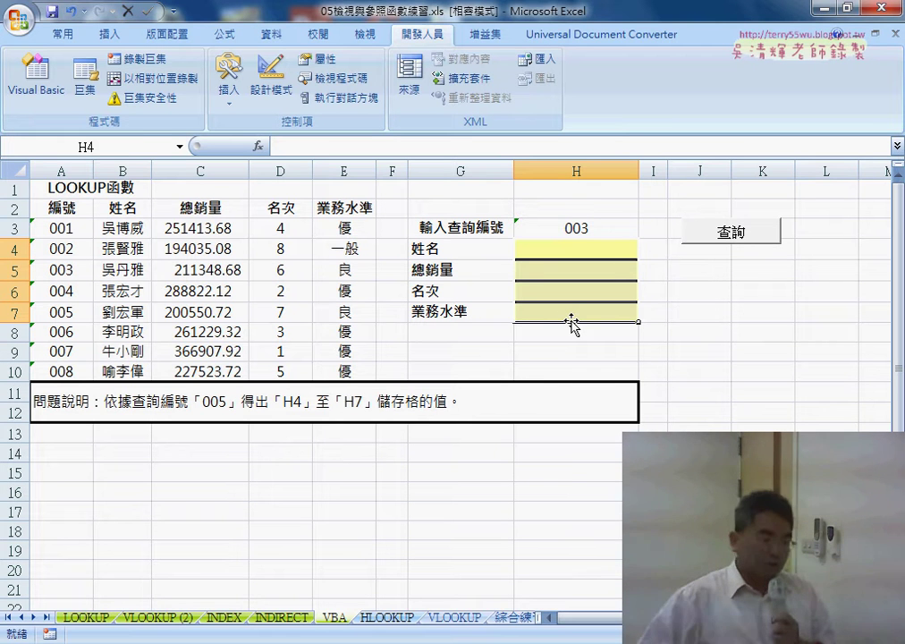
Step: Run 查詢 to fill H4:H7 with 003's name, 211348.68, 6 and 良, then compare with B5:E5
left_click(721, 236)
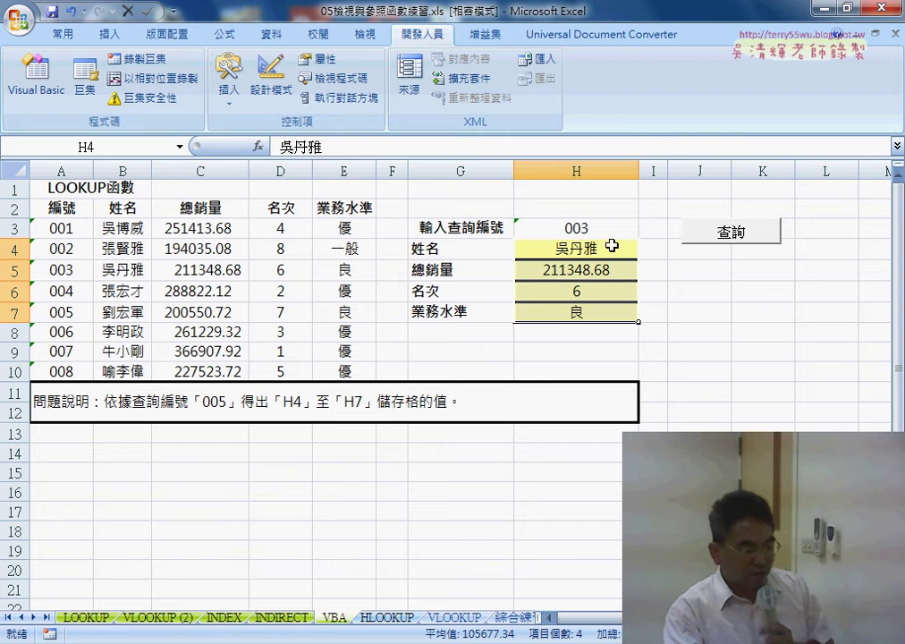
left_click_drag(132, 274, 345, 270)
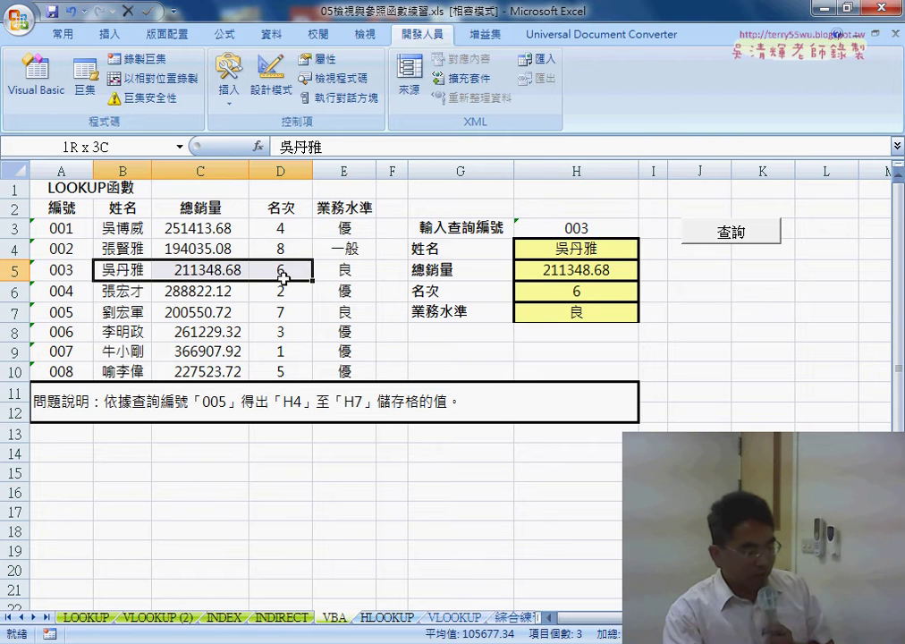
left_click_drag(576, 249, 586, 315)
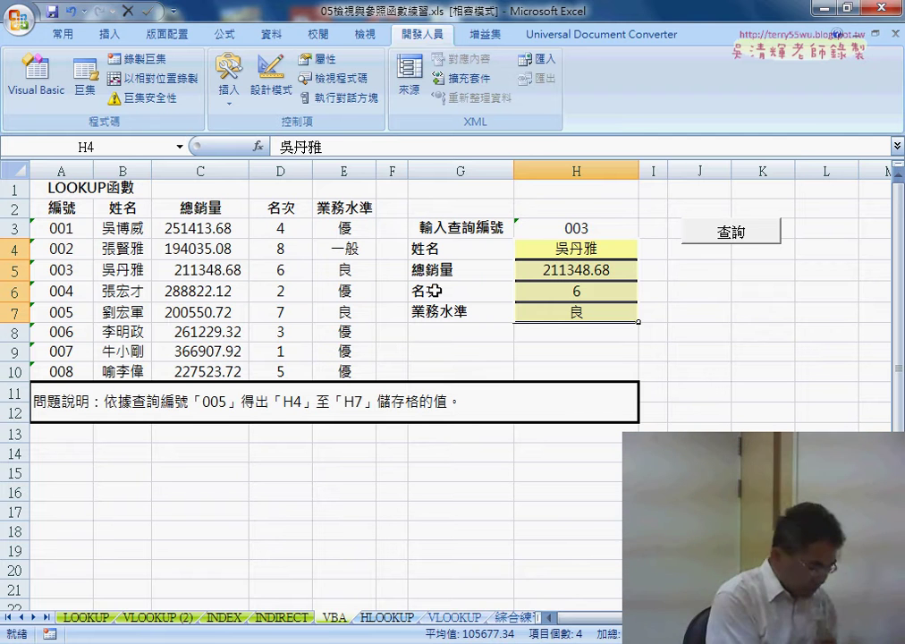
Step: Draw a red divider at column F with arrows toward the data table and the query area
left_click_drag(390, 163, 392, 399)
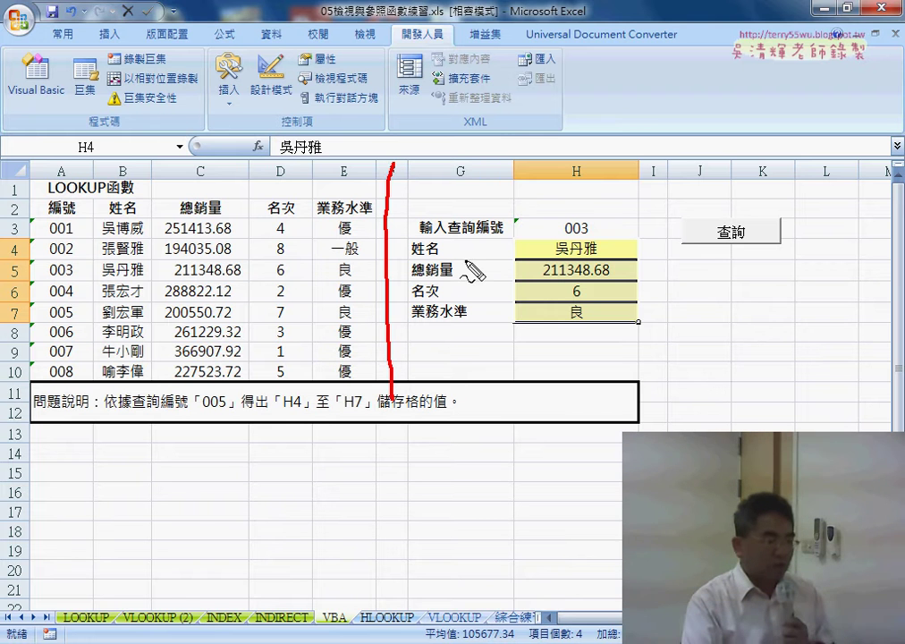
mouse_move(388, 187)
left_mouse_down()
mouse_move(310, 188)
mouse_move(325, 198)
left_mouse_up()
mouse_move(411, 189)
left_mouse_down()
mouse_move(465, 188)
mouse_move(450, 200)
left_mouse_up()
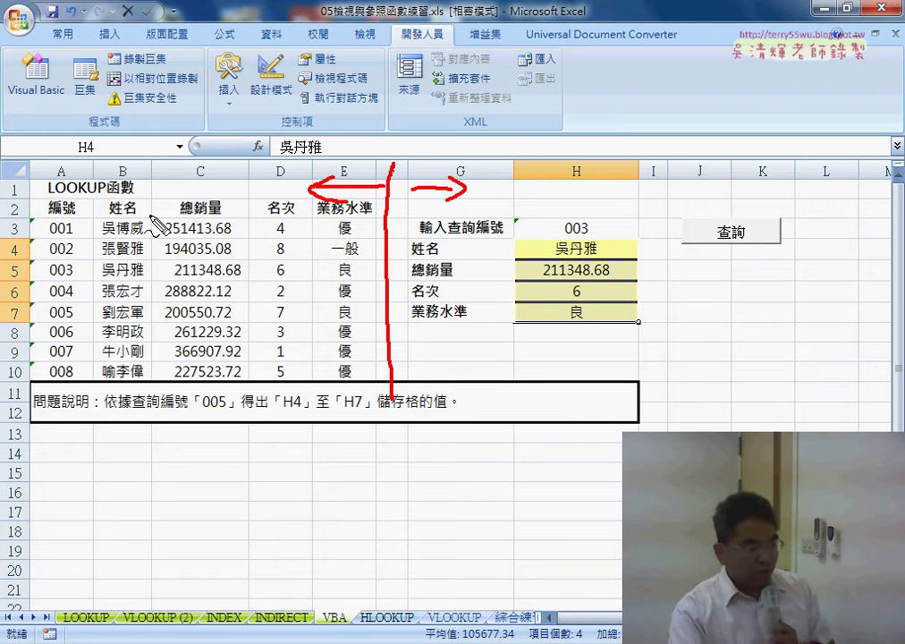
Step: Circle 003 in H3, row headers 3 and 10, 001 in A3, and the column A header
left_click_drag(567, 229, 590, 241)
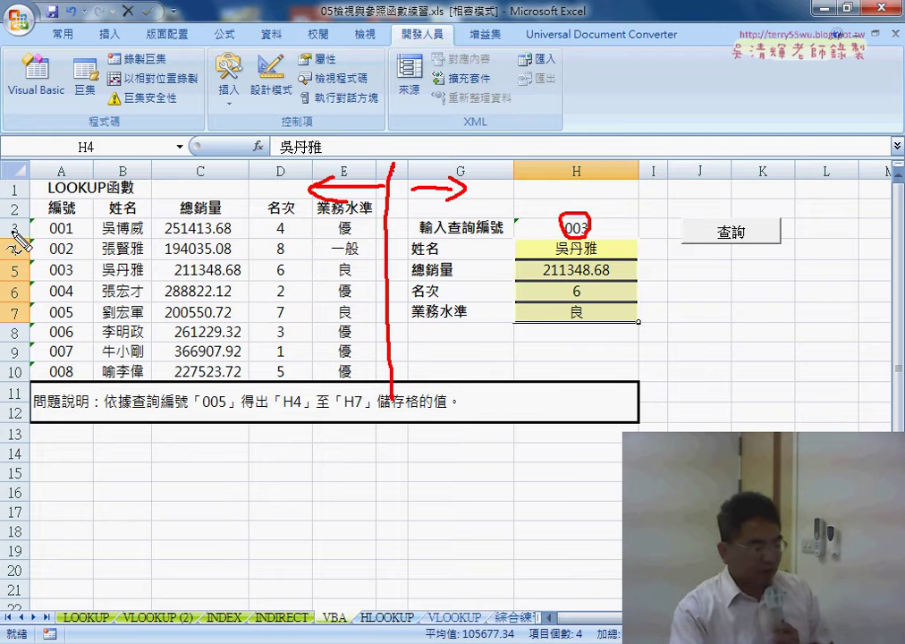
left_click_drag(12, 229, 16, 223)
mouse_move(20, 362)
left_mouse_down()
mouse_move(27, 367)
mouse_move(16, 383)
left_mouse_up()
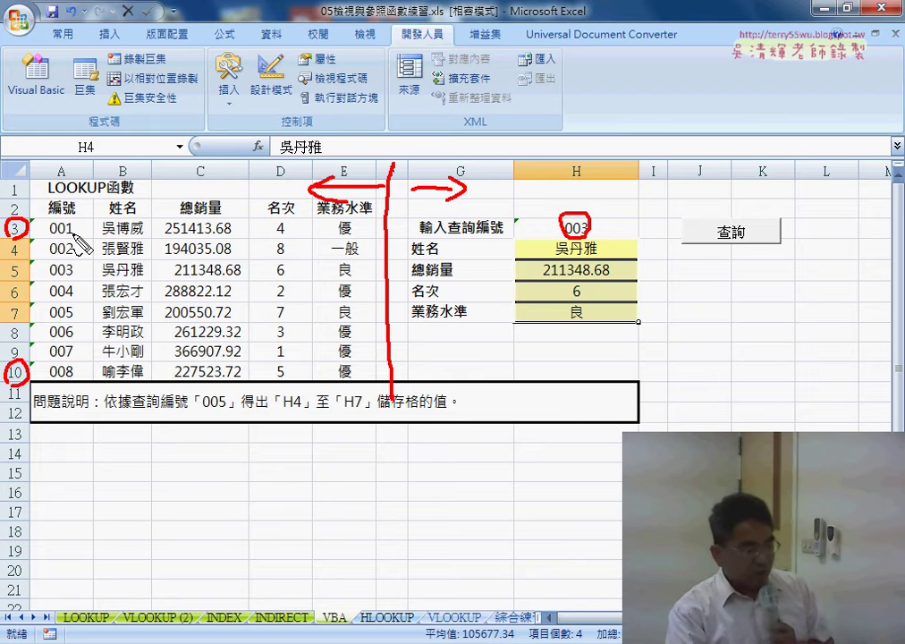
left_click_drag(75, 236, 77, 247)
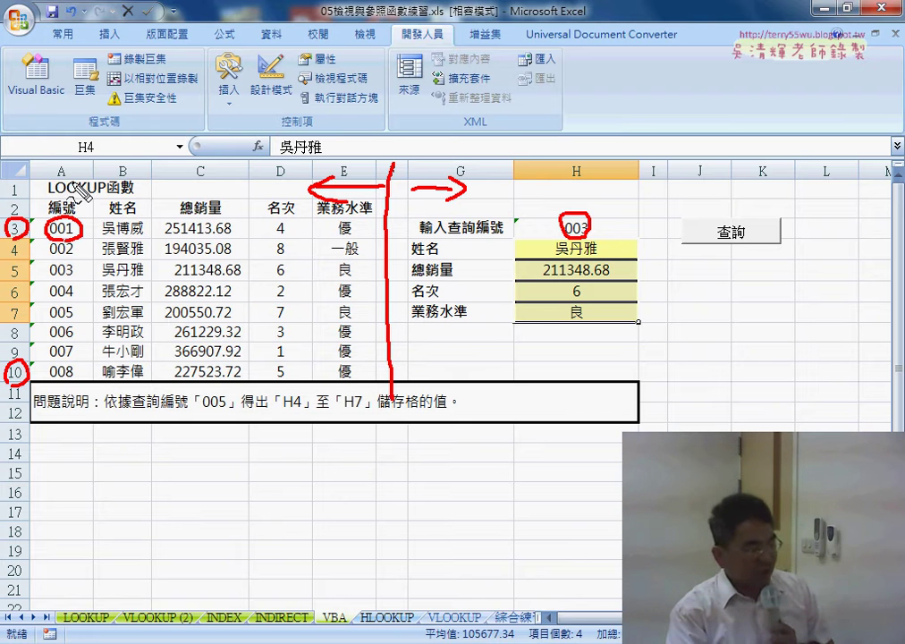
left_click_drag(65, 154, 79, 185)
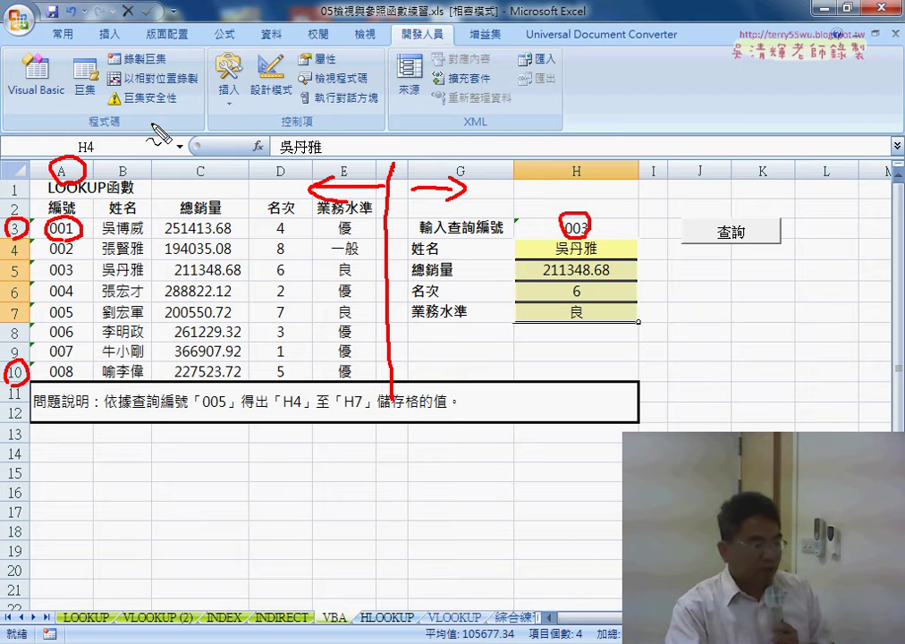
Step: Circle column headers B–E, outline H4:H7 and circle H4, then erase all the red pen marks
mouse_move(155, 136)
left_mouse_down()
mouse_move(154, 160)
mouse_move(125, 162)
left_mouse_up()
left_click_drag(206, 160, 202, 160)
mouse_move(278, 161)
left_mouse_down()
mouse_move(275, 170)
mouse_move(284, 162)
mouse_move(351, 182)
left_mouse_up()
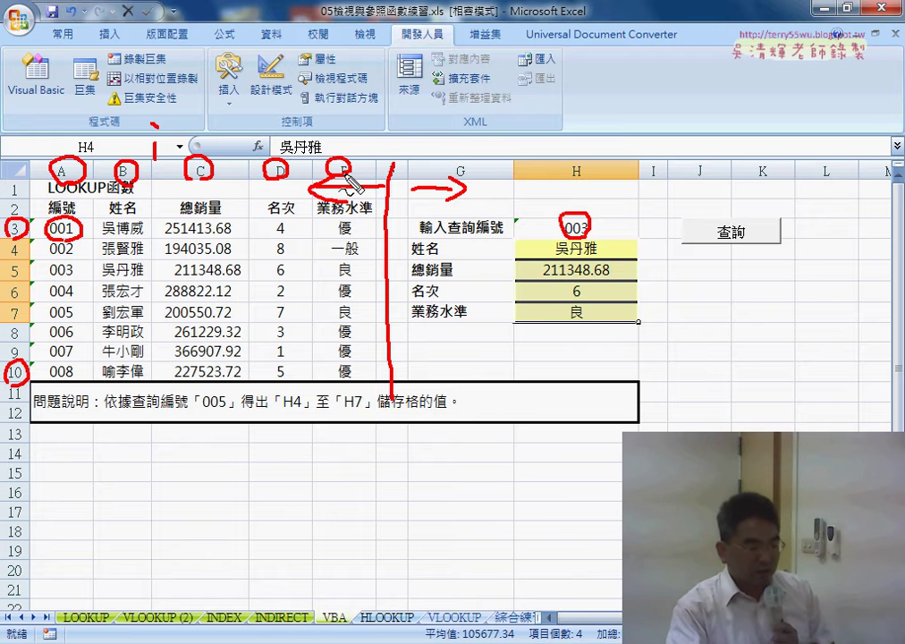
mouse_move(519, 240)
left_mouse_down()
mouse_move(519, 327)
mouse_move(534, 240)
mouse_move(639, 324)
left_mouse_up()
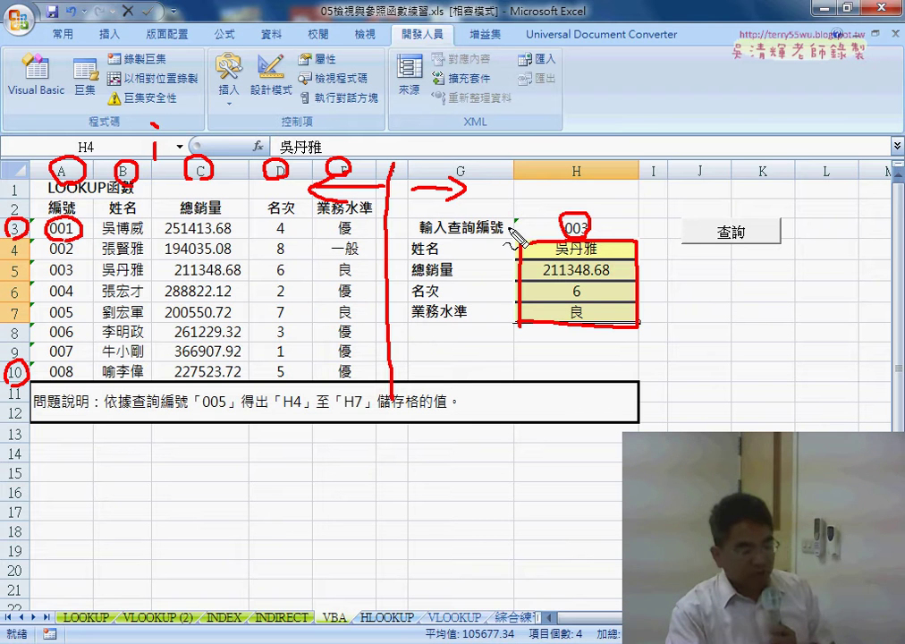
left_click_drag(598, 243, 601, 253)
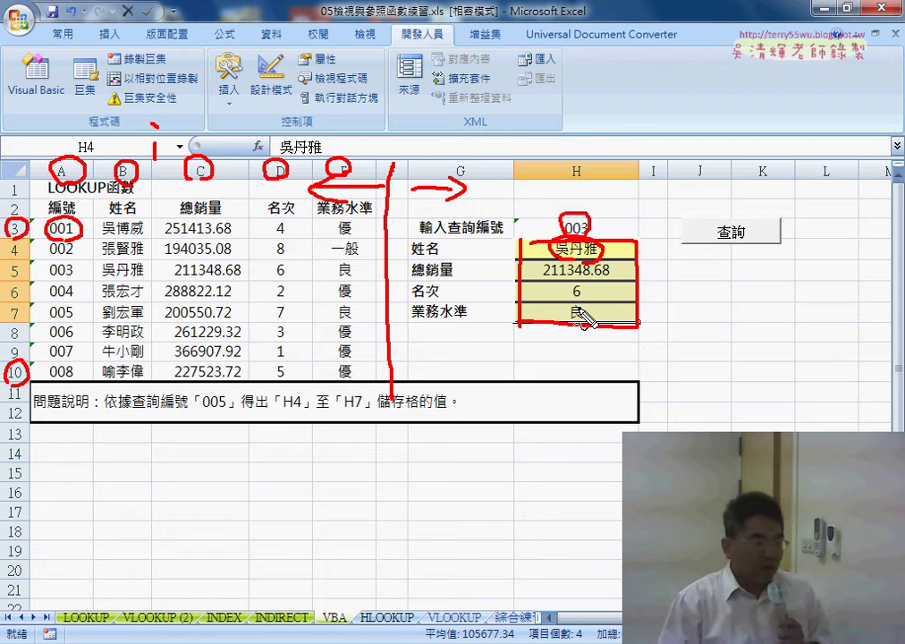
key("Escape")
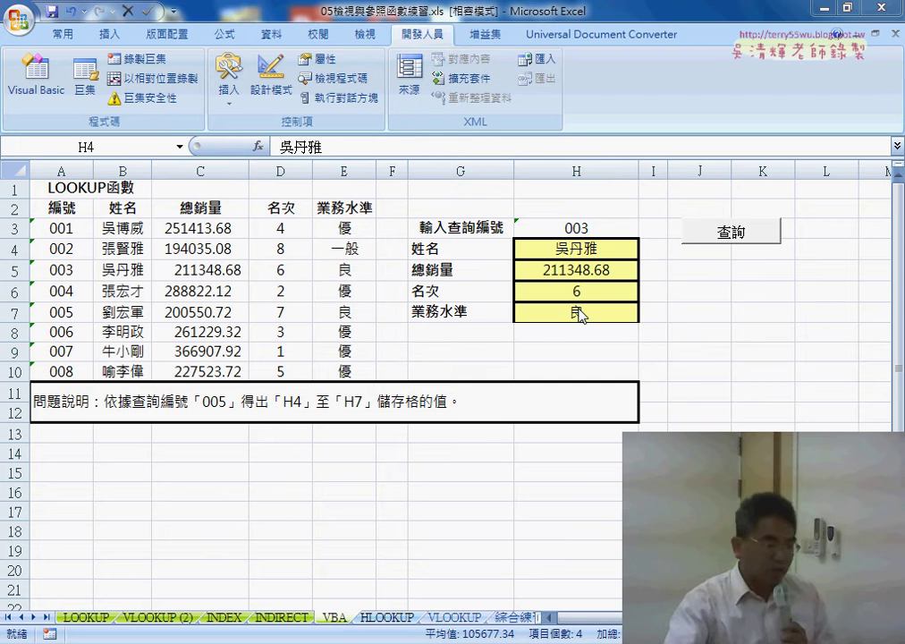
Step: Open the 查詢 button's assigned macro via 指定巨集 > 編輯 and move the VBA window aside
right_click(721, 237)
left_click(761, 372)
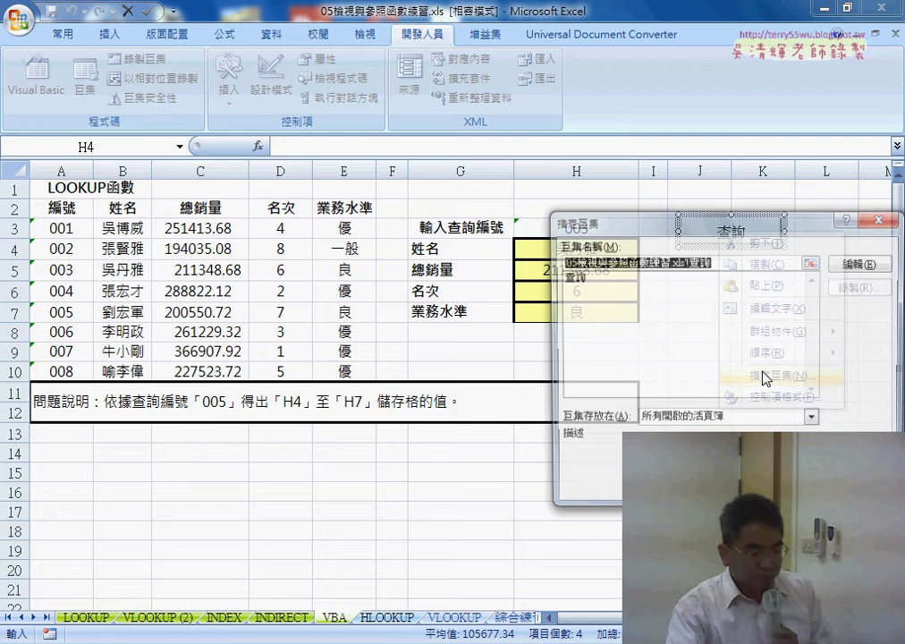
left_click(863, 263)
mouse_move(555, 229)
left_mouse_down()
mouse_move(685, 86)
mouse_move(790, 68)
left_mouse_up()
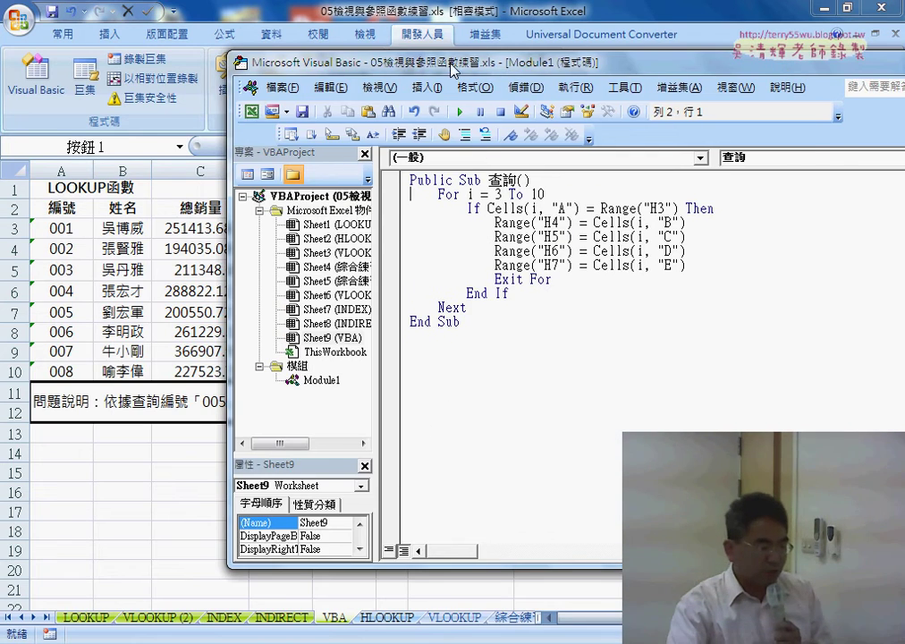
left_click_drag(452, 70, 565, 63)
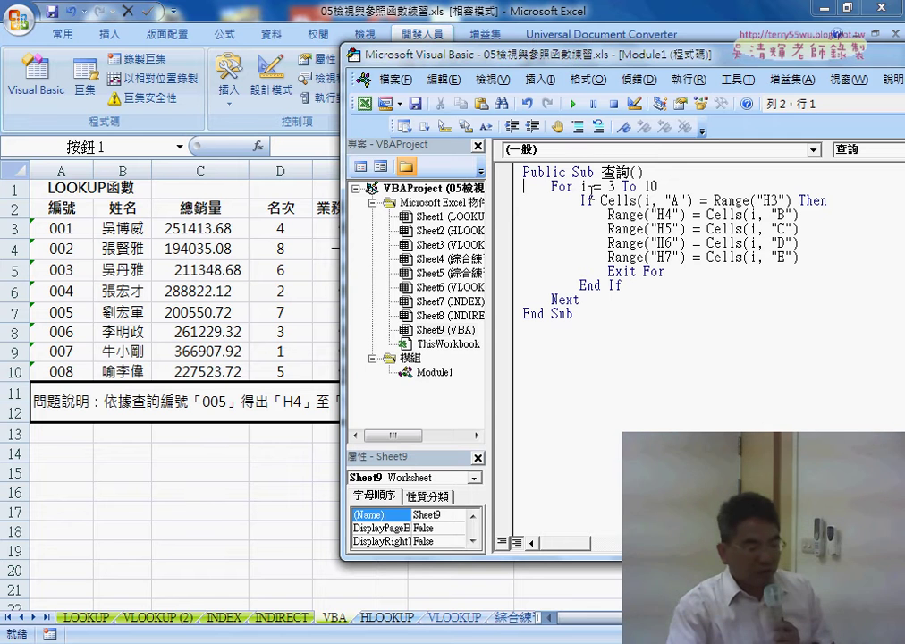
double_click(586, 186)
left_click(653, 186)
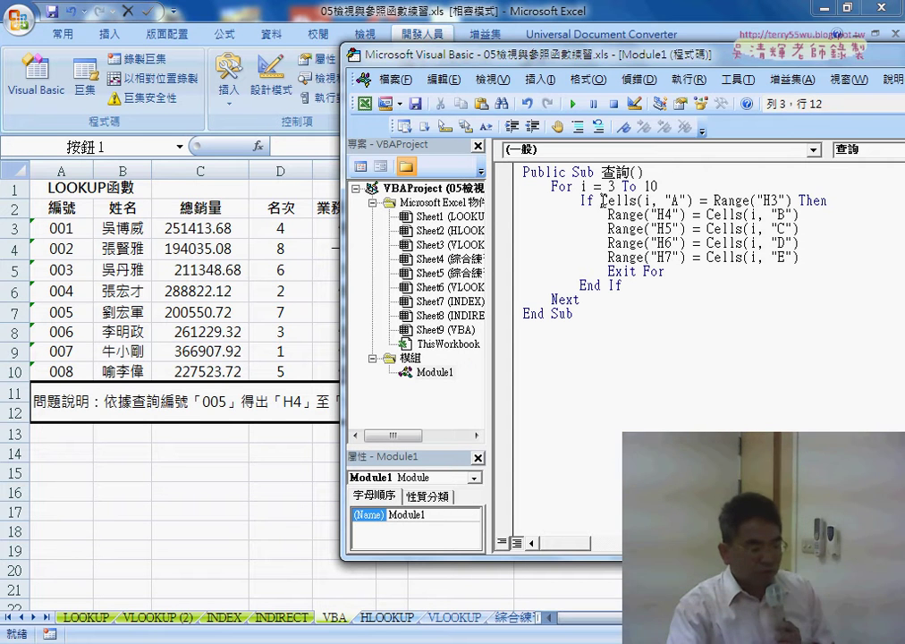
left_click_drag(602, 201, 694, 201)
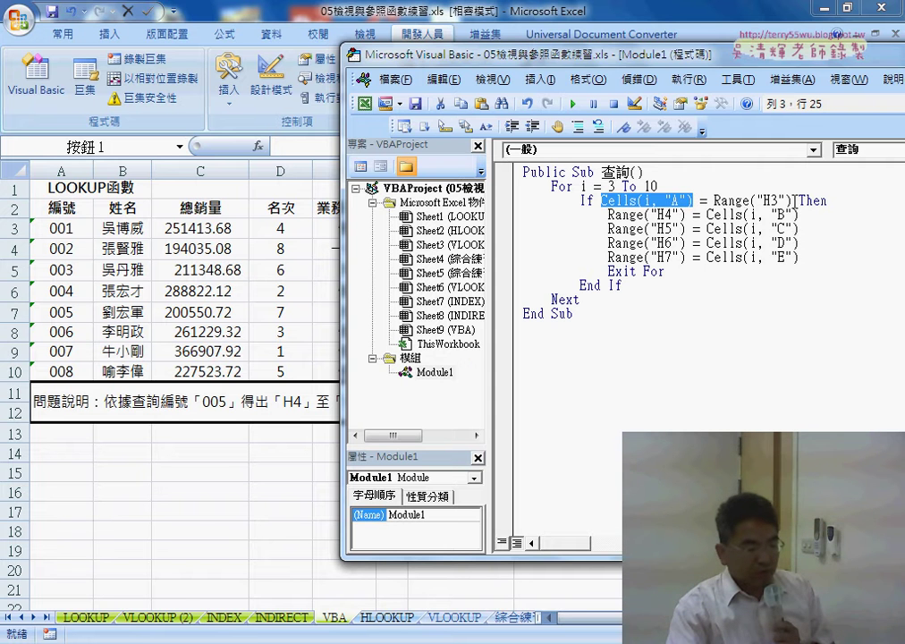
left_click_drag(794, 201, 728, 200)
left_click_drag(650, 59, 608, 273)
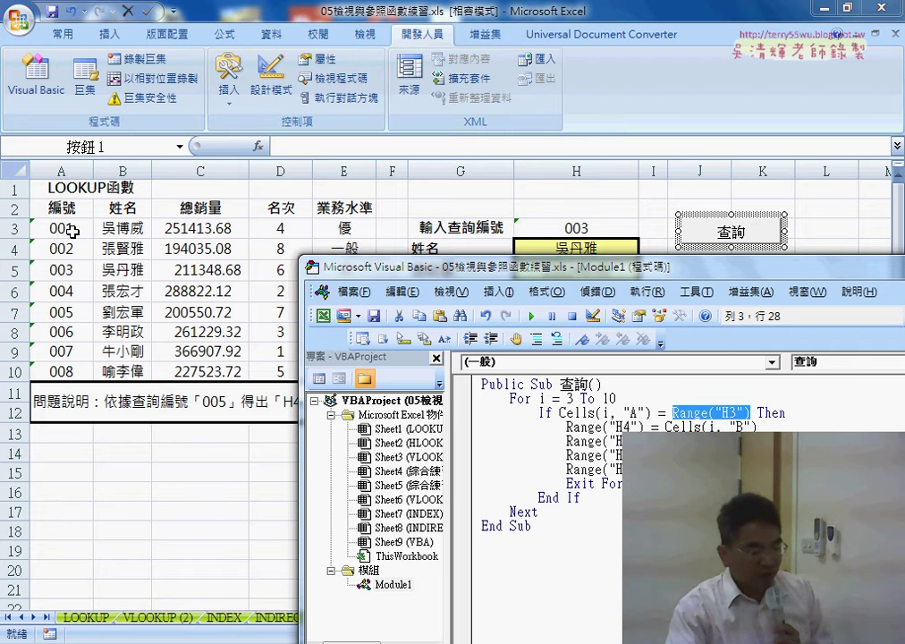
left_click_drag(645, 413, 623, 412)
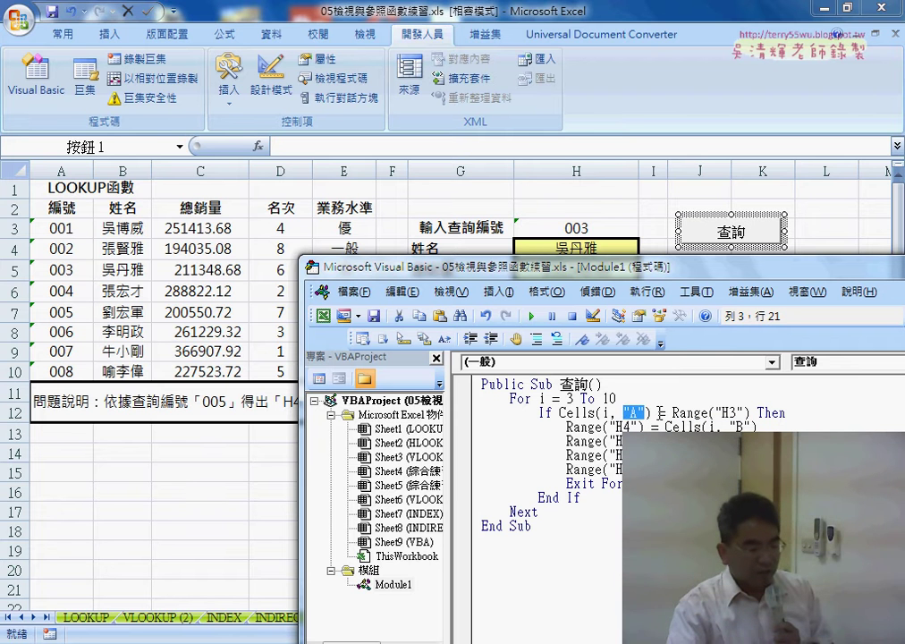
left_click_drag(749, 412, 673, 412)
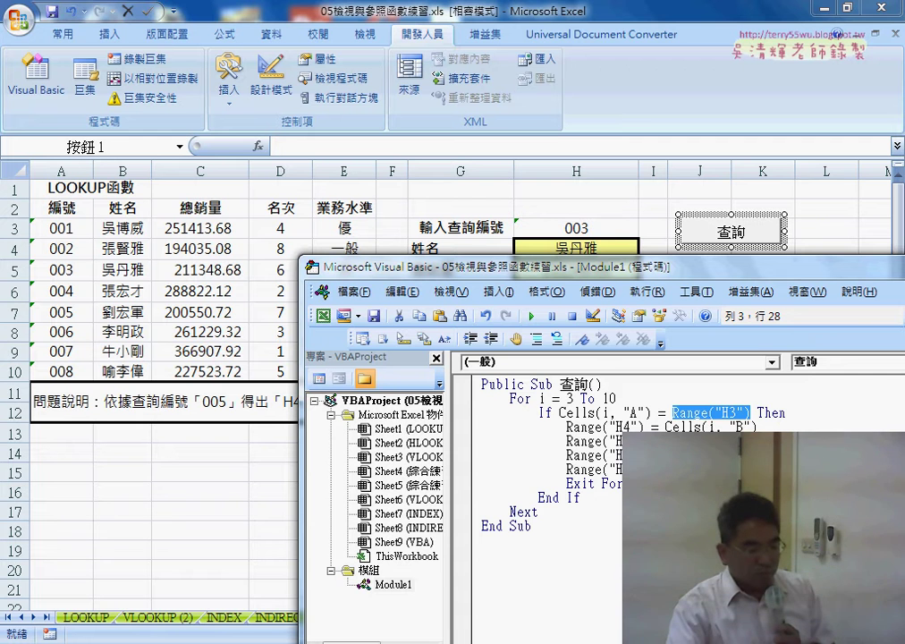
left_click_drag(757, 427, 665, 426)
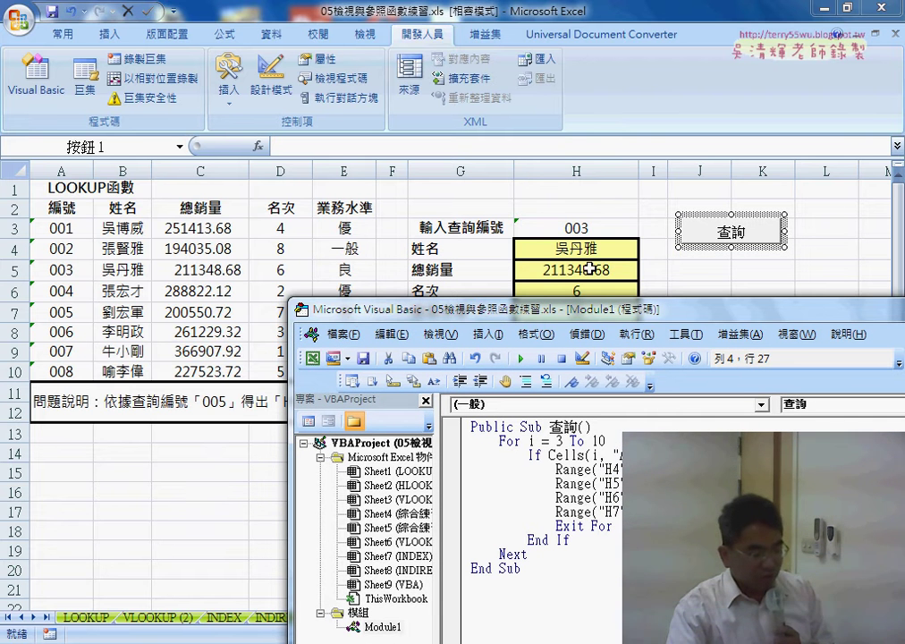
left_click_drag(656, 469, 563, 470)
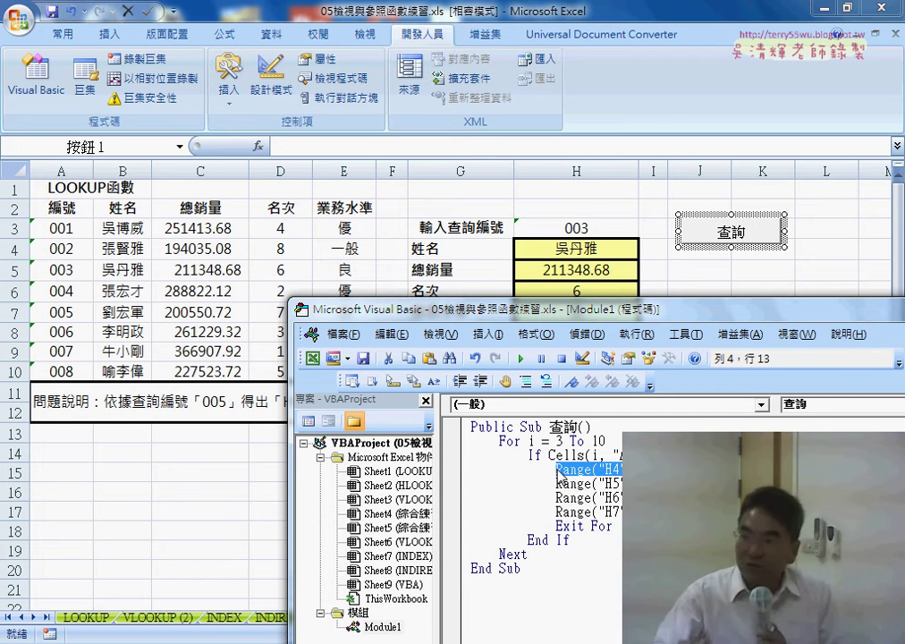
left_click_drag(614, 526, 556, 526)
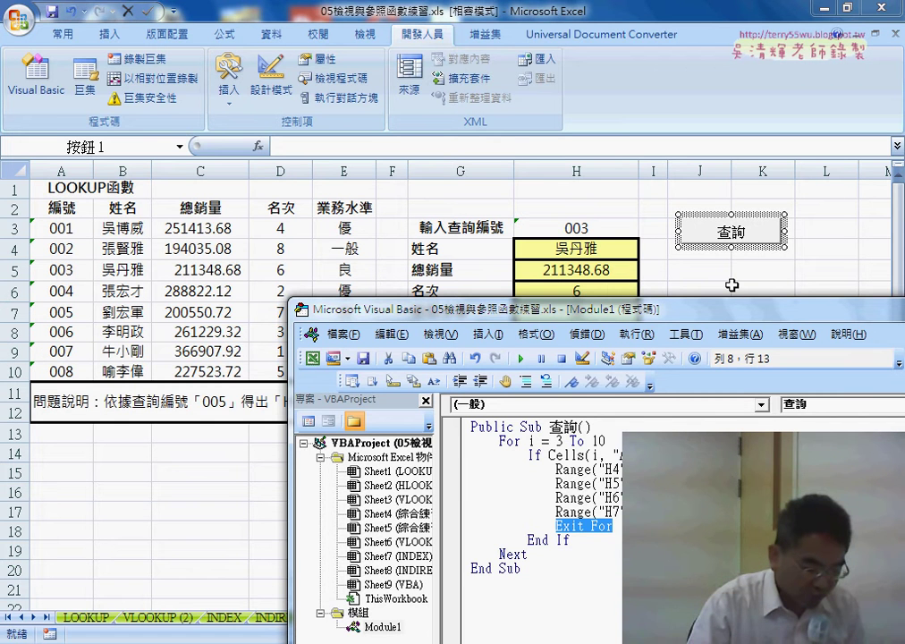
left_click_drag(726, 316, 726, 381)
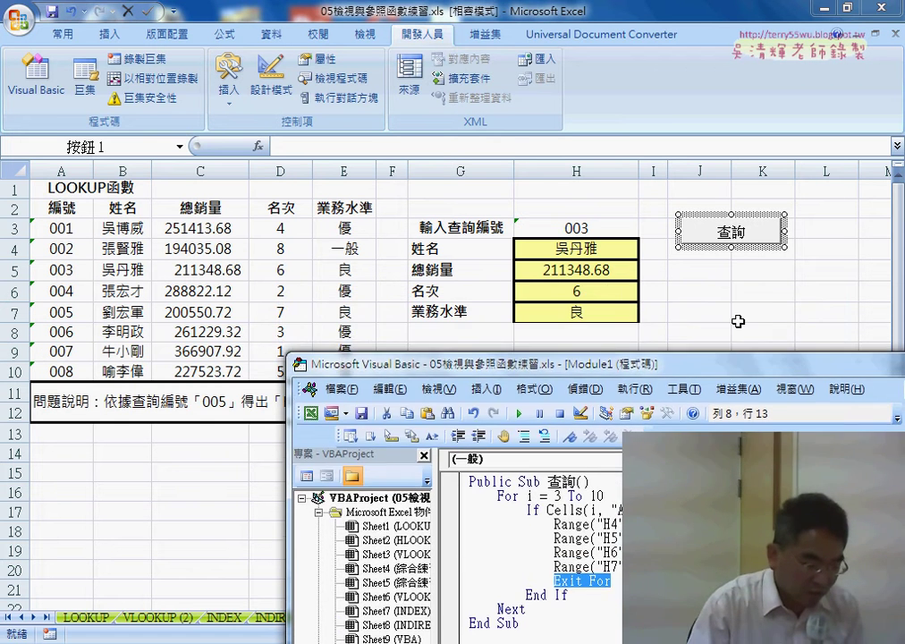
left_click(701, 291)
Step: Look up 001 (251413.68, rank 4, 優), clear H3, and return to the VBA editor
left_click(592, 232)
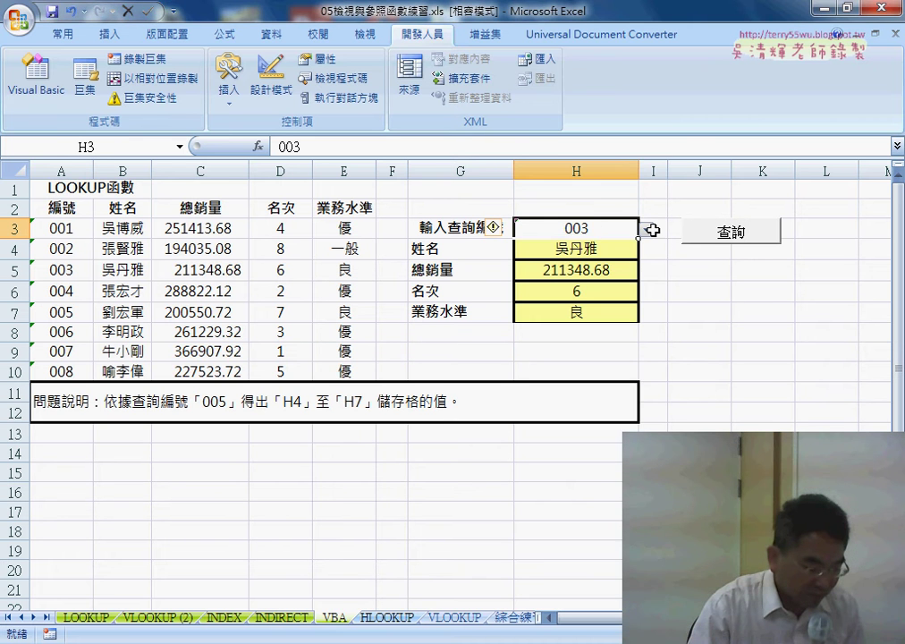
left_click(647, 229)
left_click(616, 249)
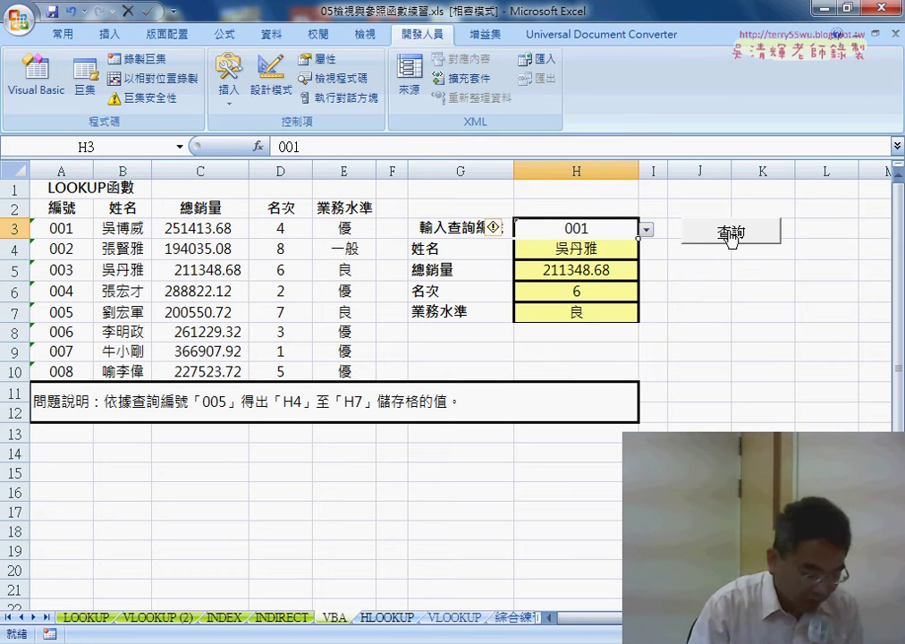
left_click(729, 238)
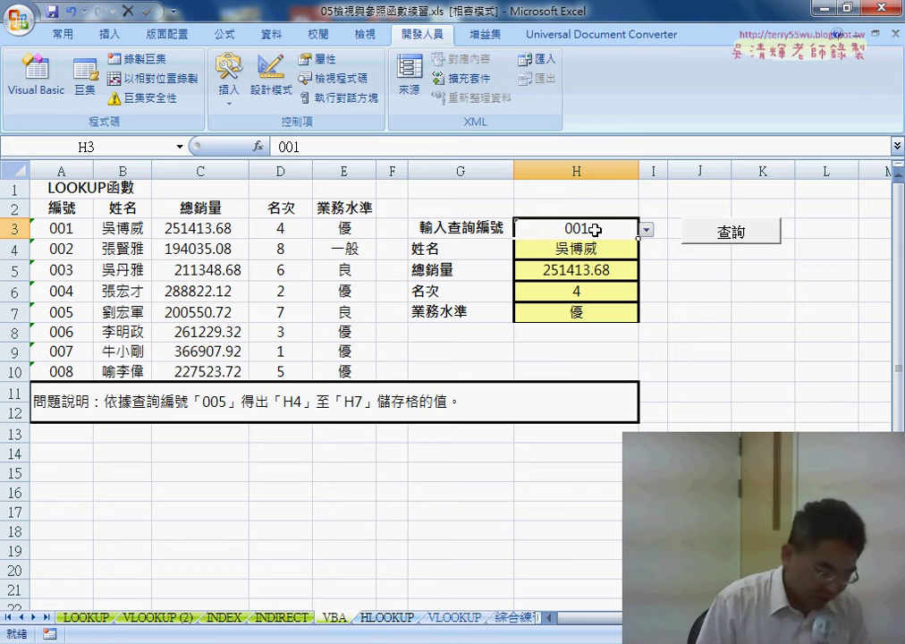
key("Delete")
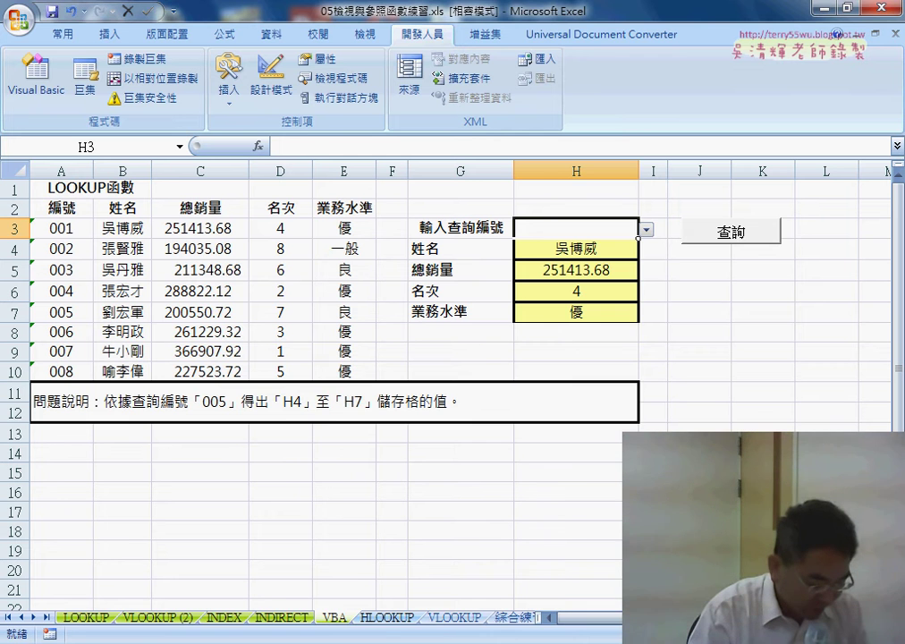
key("alt+F11")
Step: Add an empty If Range("H3") = "" Then … End If block right below Public Sub 查詢()
left_click_drag(564, 367, 347, 308)
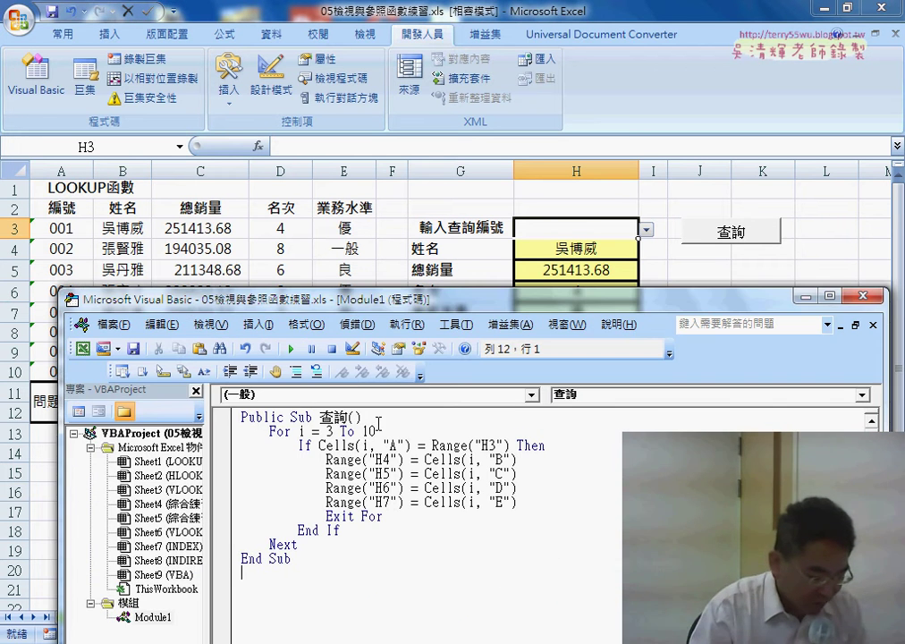
left_click(379, 423)
key("Return")
key("Return")
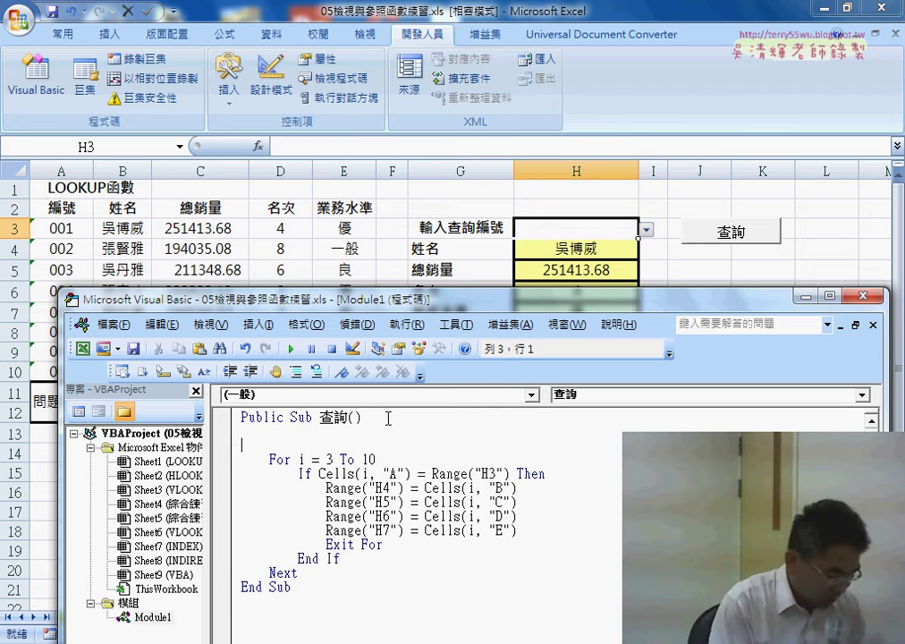
key("Up")
key("Tab")
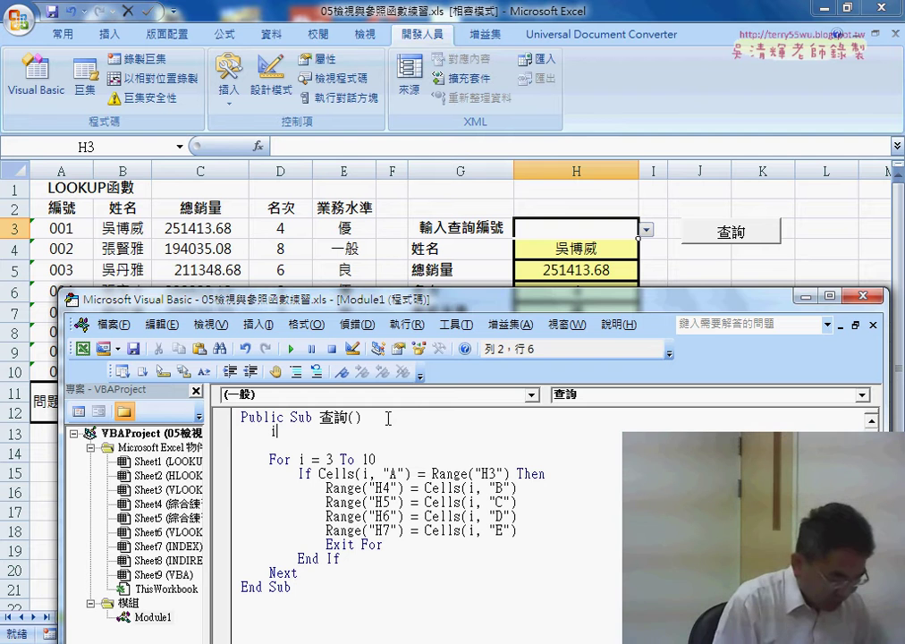
type("f r")
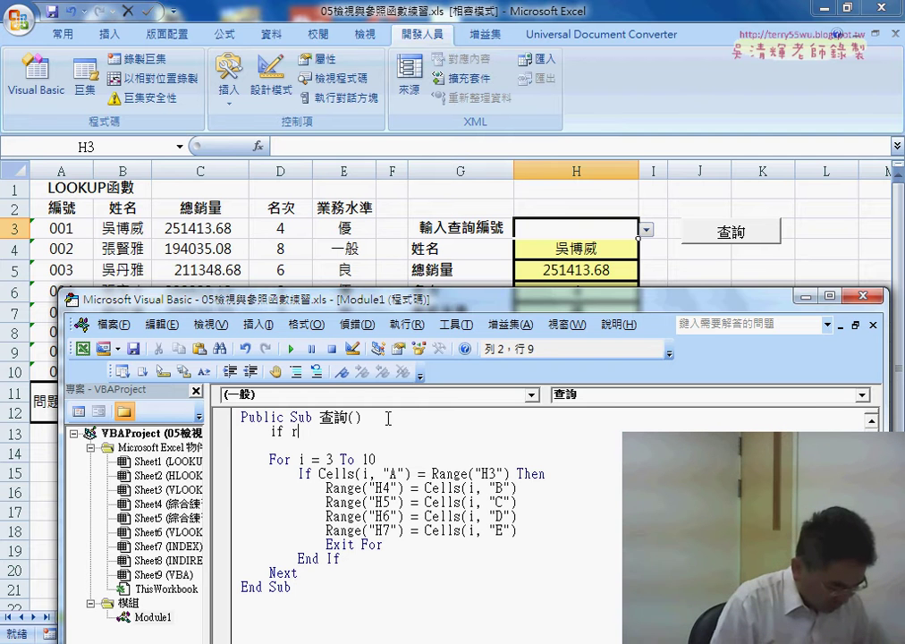
type("ange(\"")
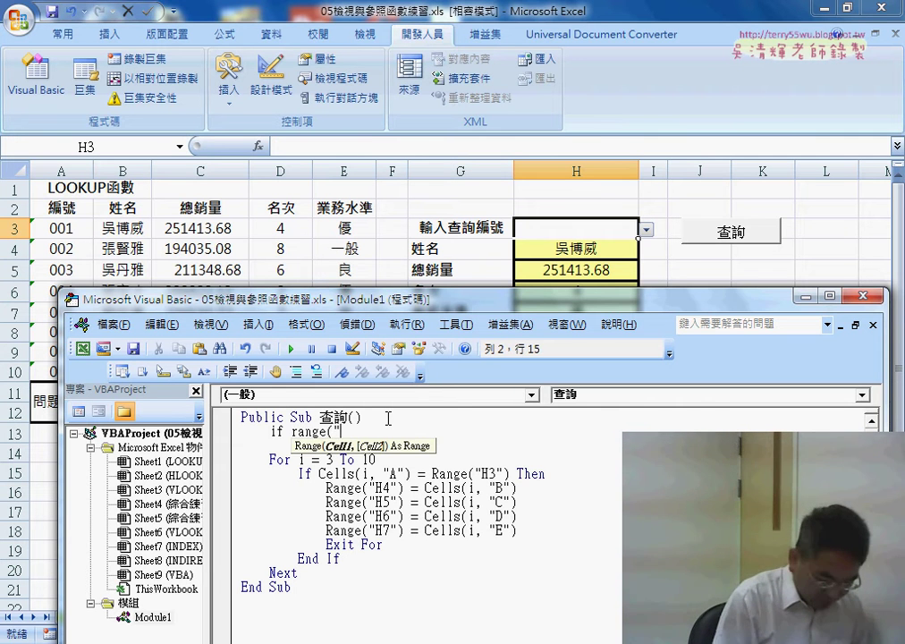
type("H3\"")
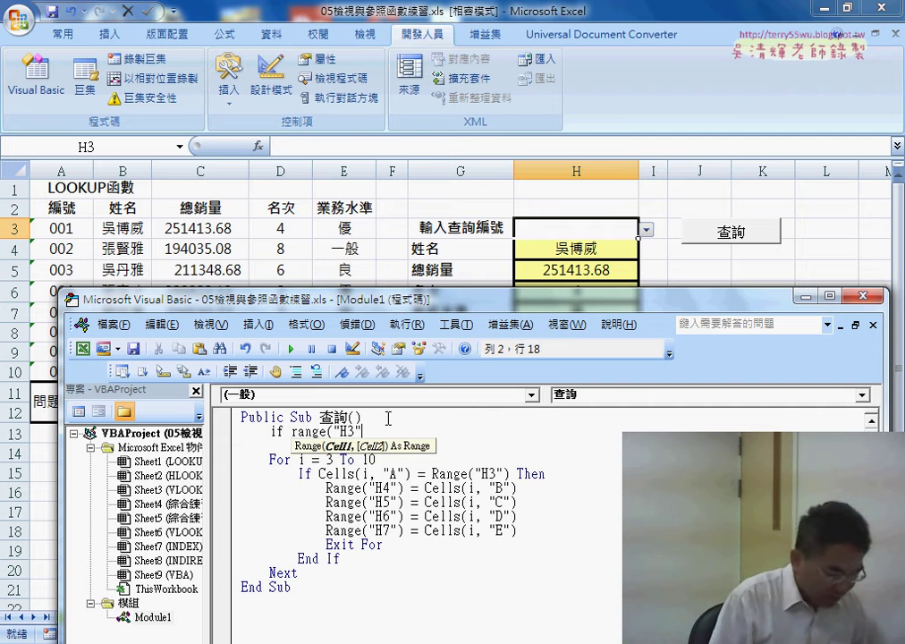
type(")=\"\" ")
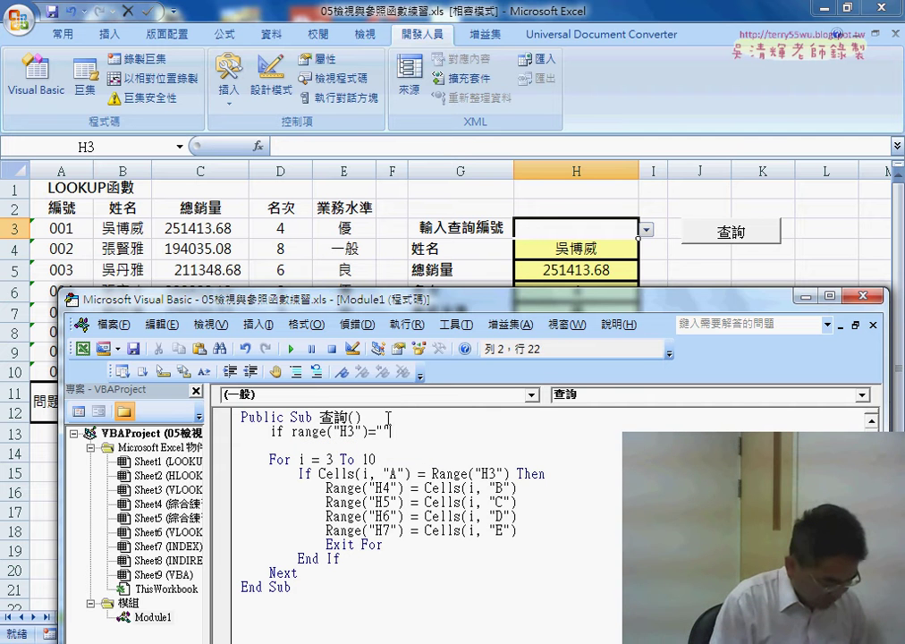
type("th")
key("Return")
key("Return")
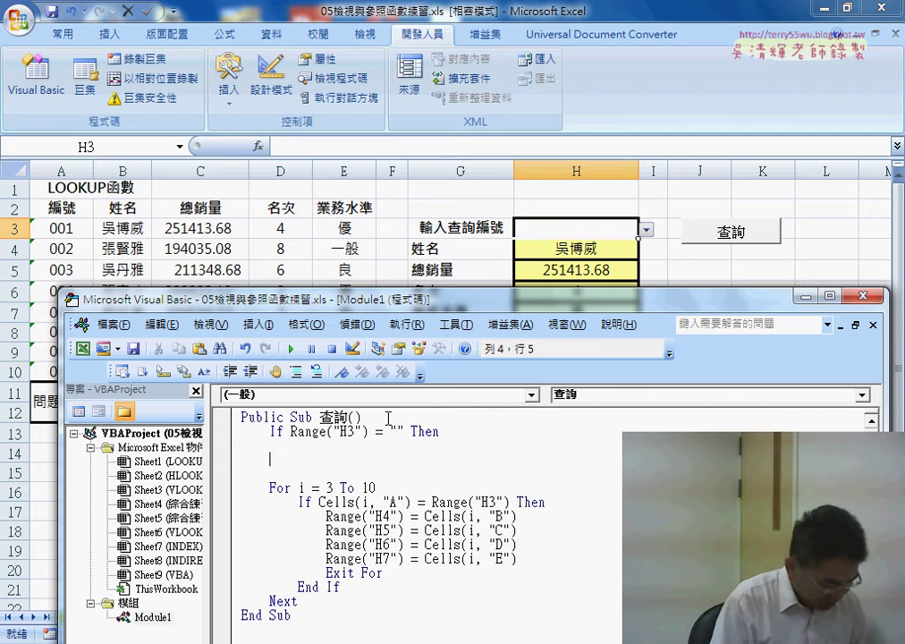
type("end if")
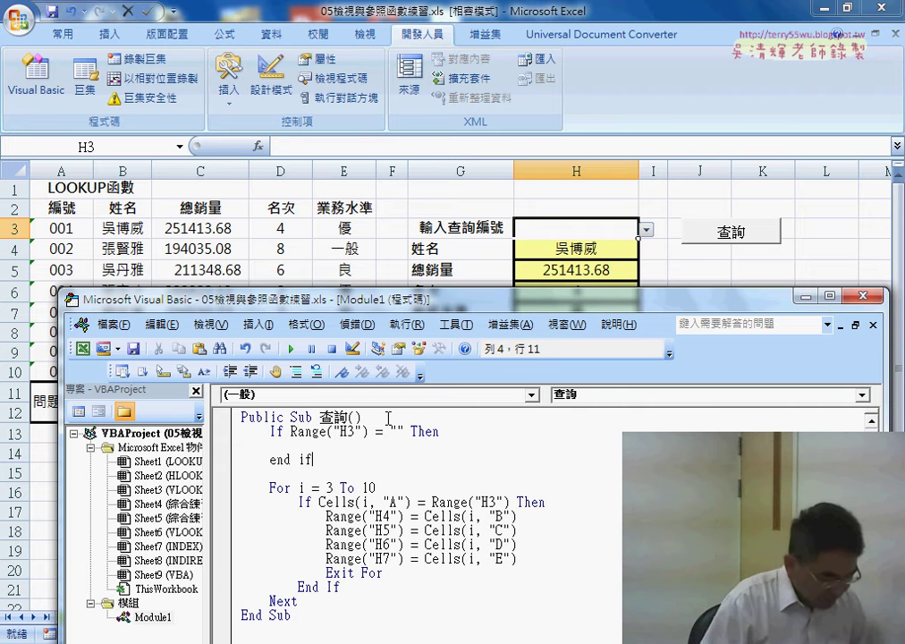
key("Up")
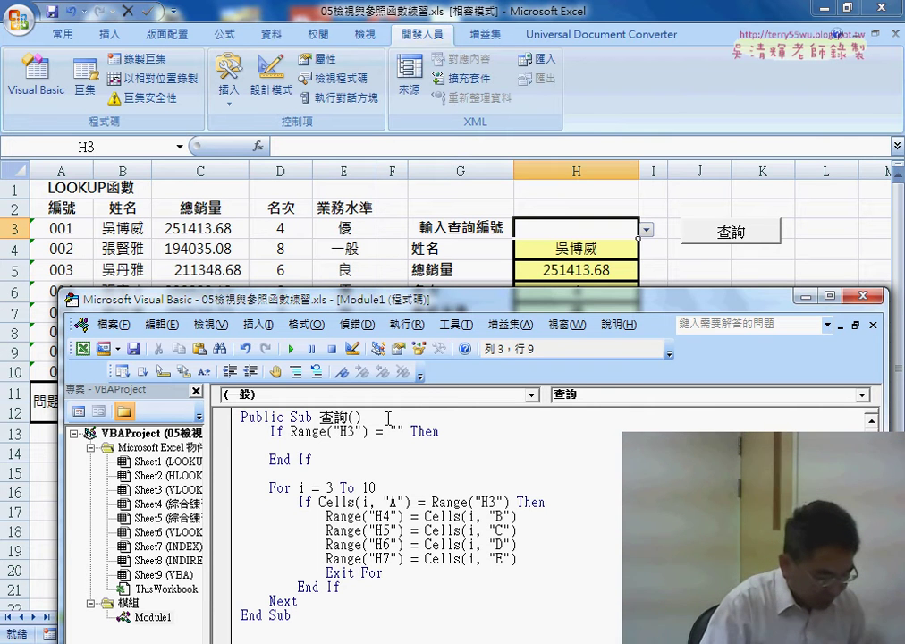
left_click_drag(519, 558, 214, 519)
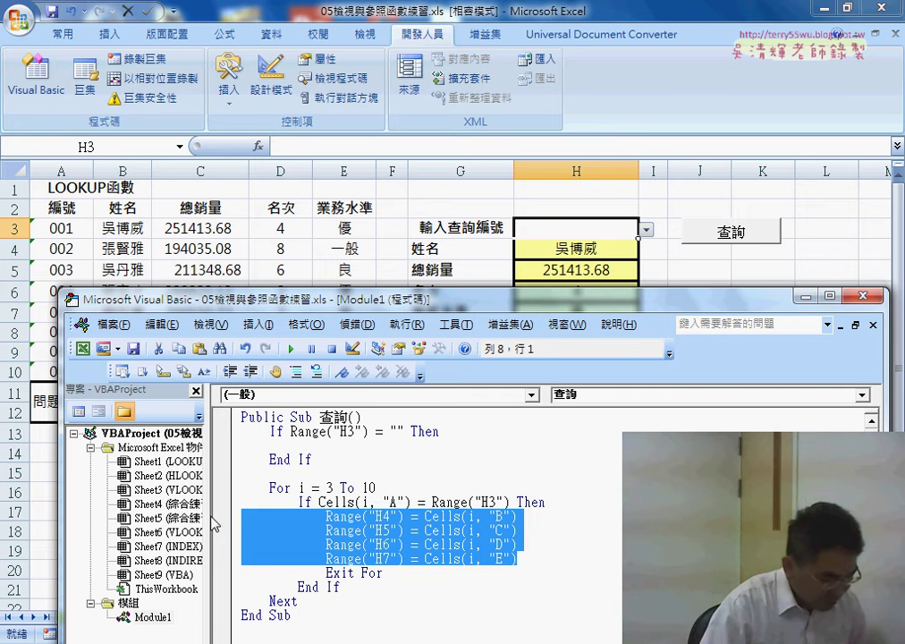
Step: Copy the four Range lines for H4–H7 into the If block and outdent them
left_click_drag(221, 452, 225, 446)
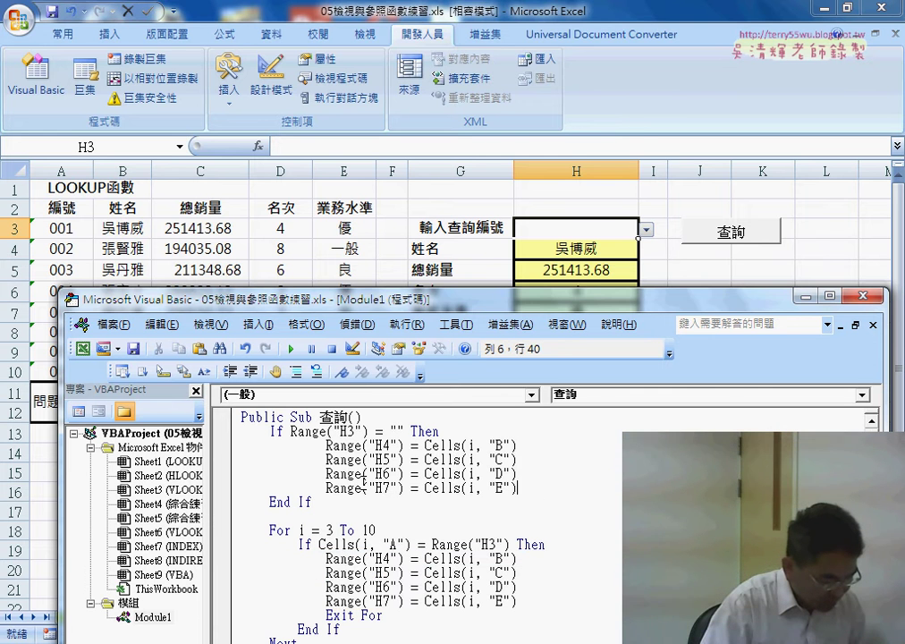
left_click_drag(526, 489, 240, 446)
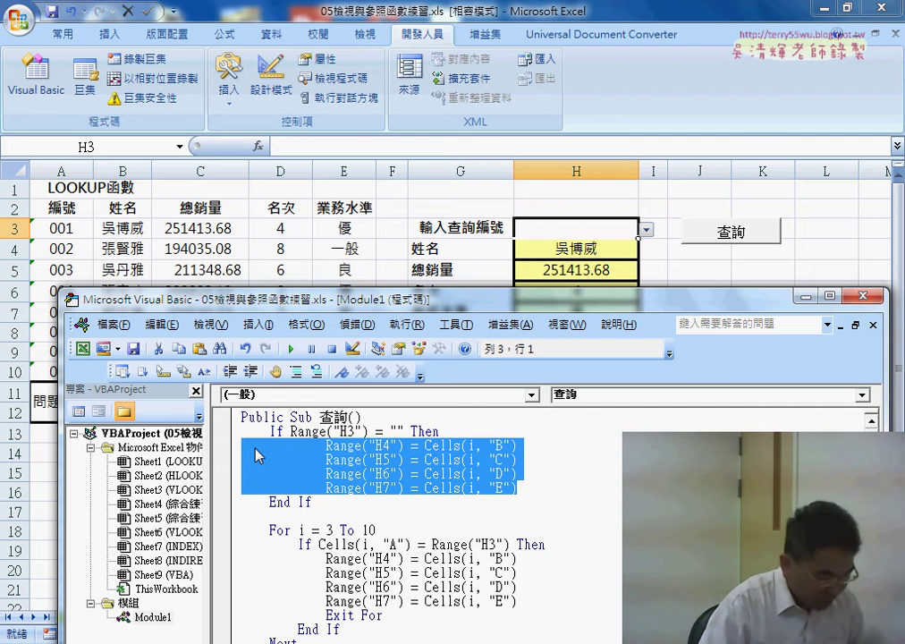
key("shift+Tab")
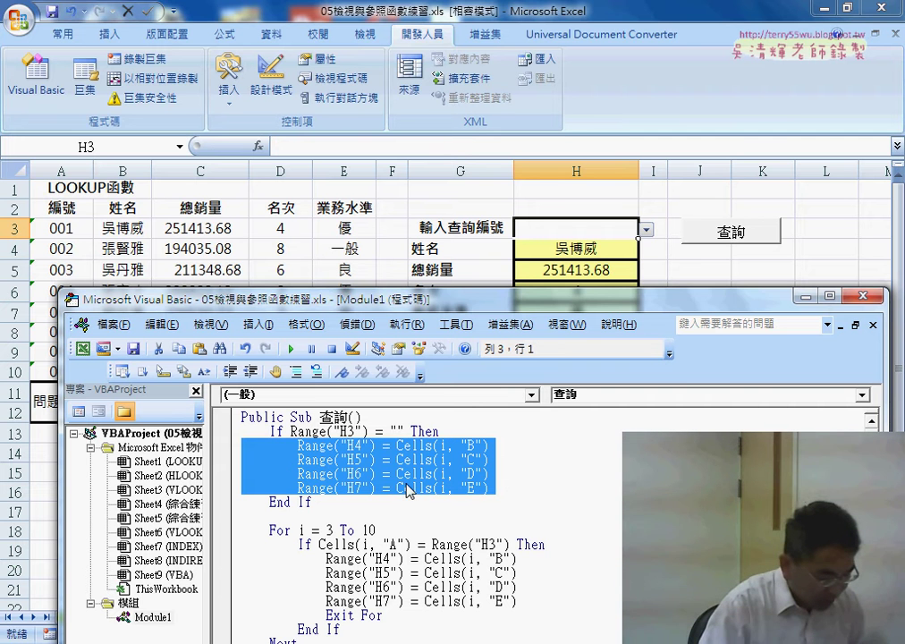
Step: Replace each Cells(...) value with "" so H4–H7 are emptied, then add a line under the Sub header
left_click_drag(490, 446, 397, 446)
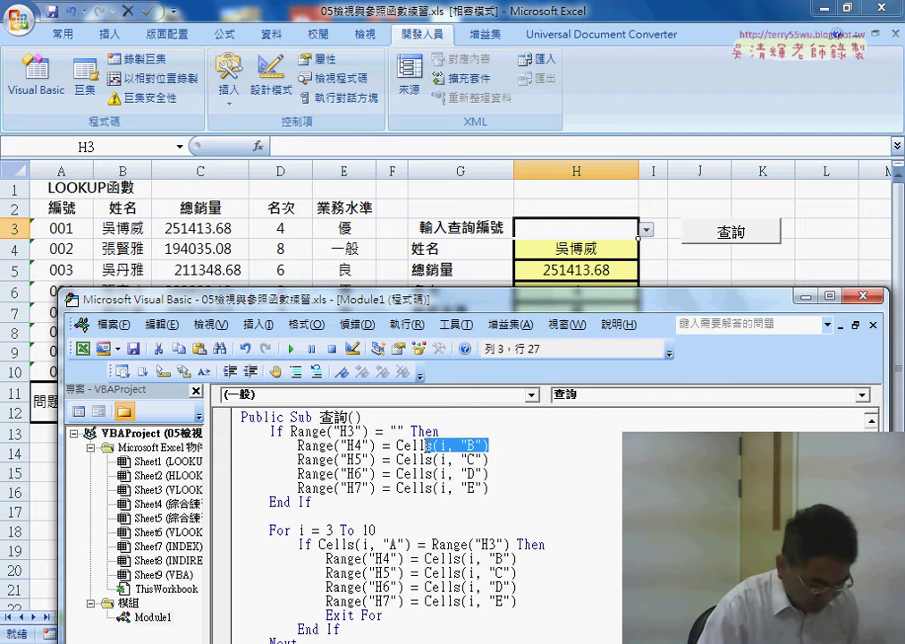
type("\"\"")
key("shift+Left")
key("shift+Left")
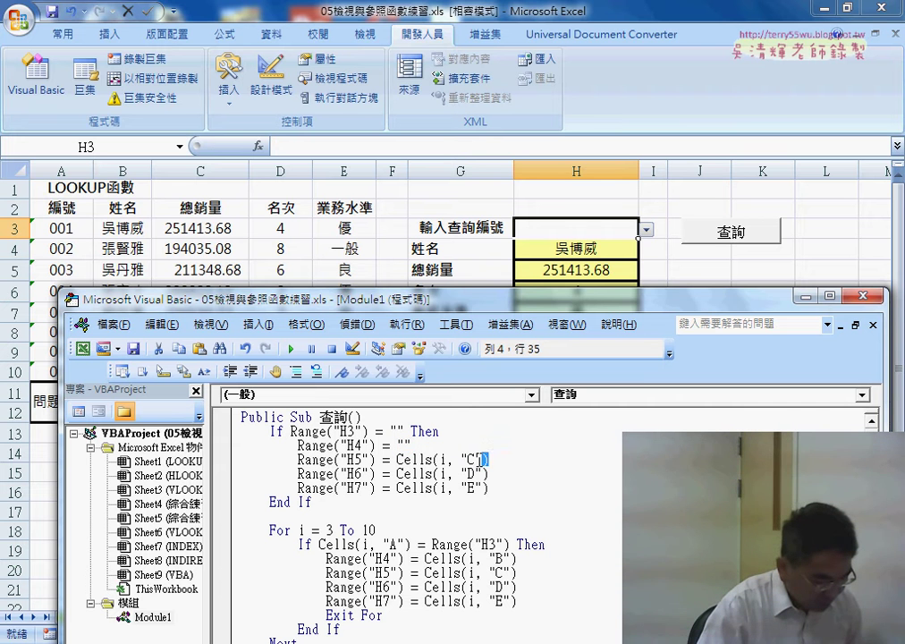
left_click_drag(490, 460, 397, 459)
type("\"\"")
left_click_drag(490, 474, 399, 474)
type("\"\"")
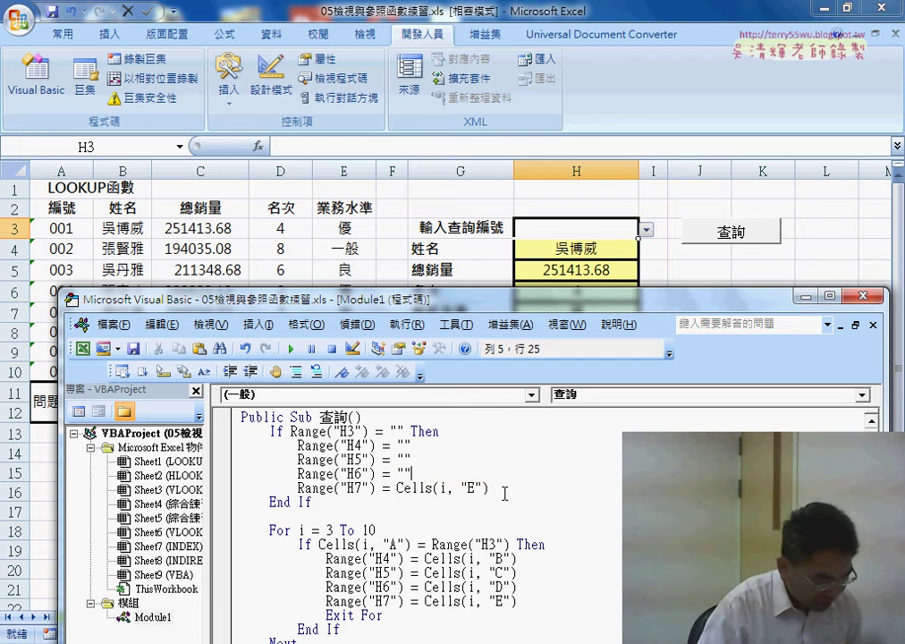
left_click_drag(490, 488, 383, 489)
type("=\"\"")
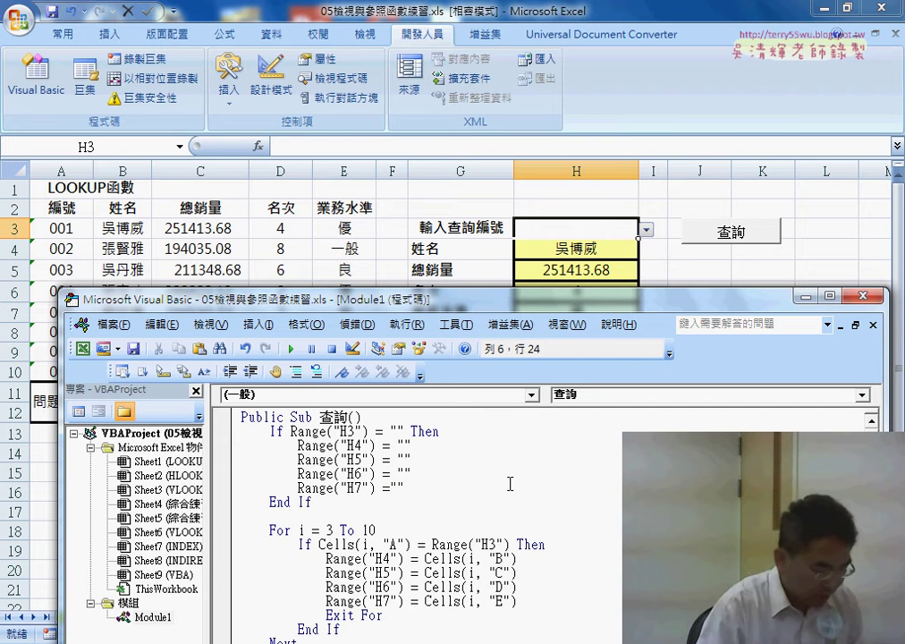
left_click(423, 416)
key("Return")
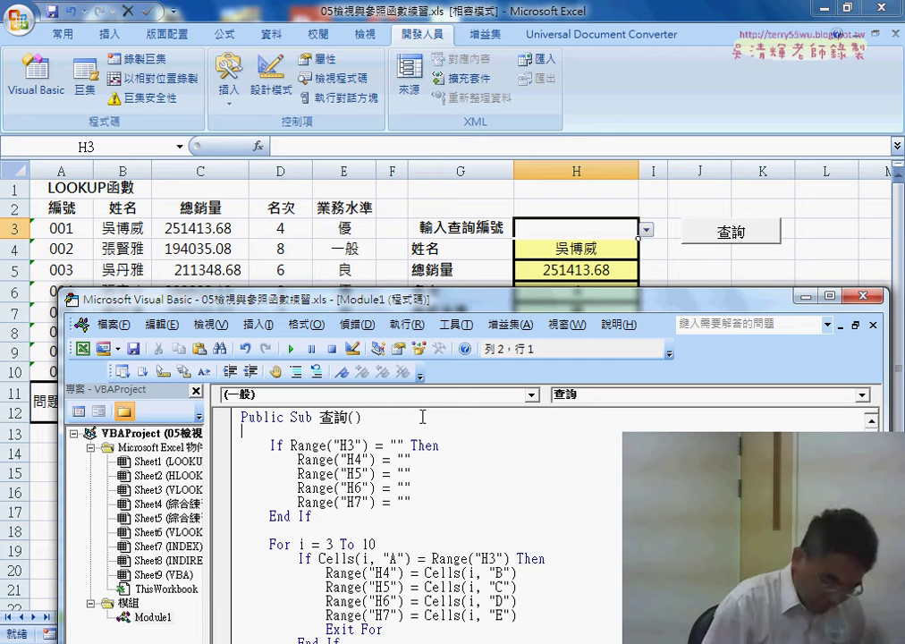
Step: Add comment '1.如果H3為空則清空 above the If block and '2. above the For loop
key("Tab")
type("'")
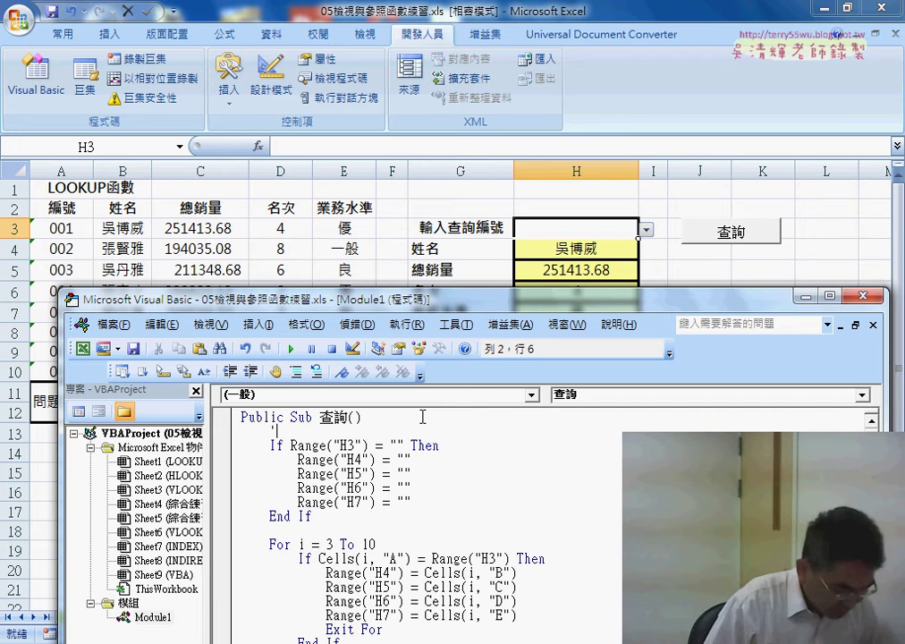
type("1.如")
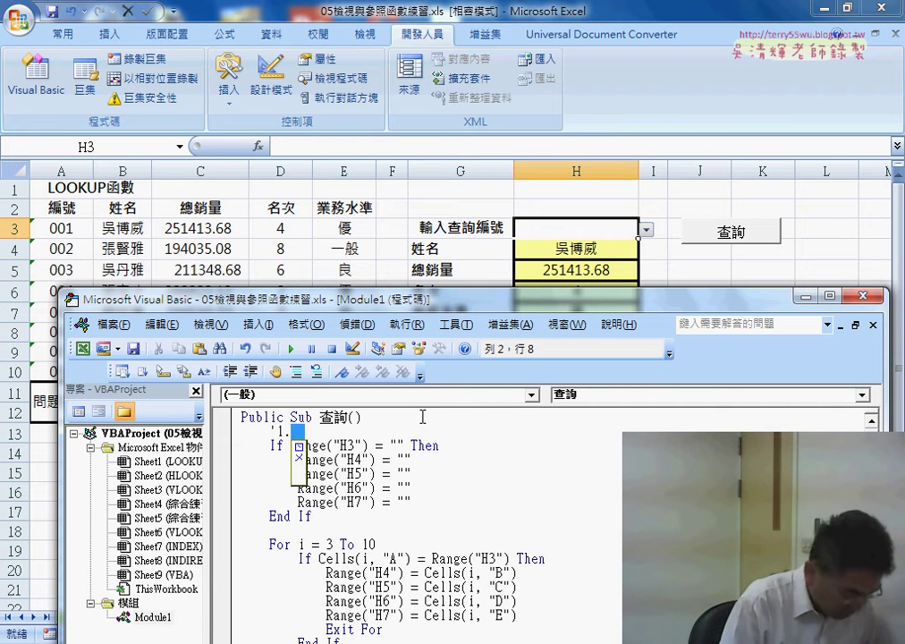
type("果")
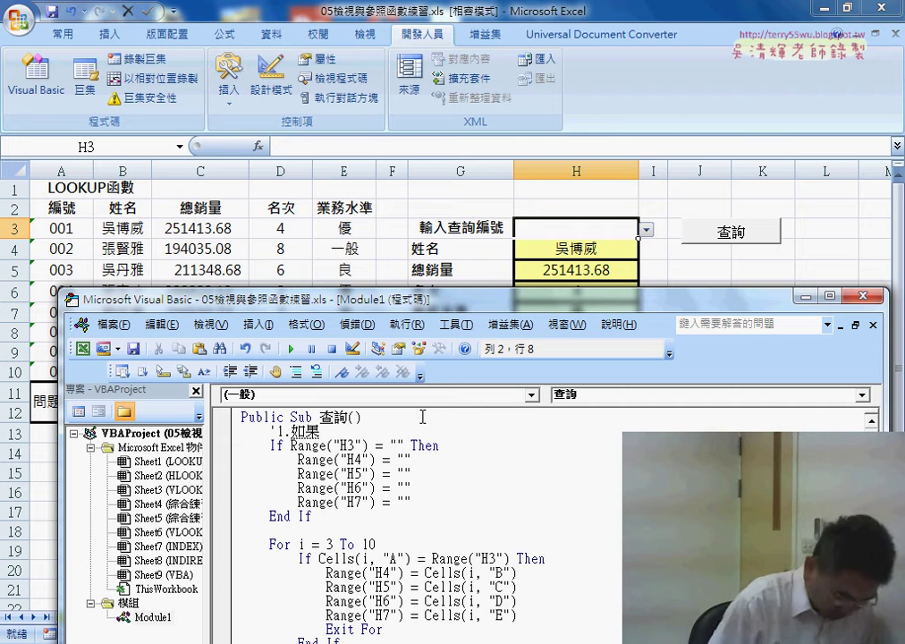
type("H3")
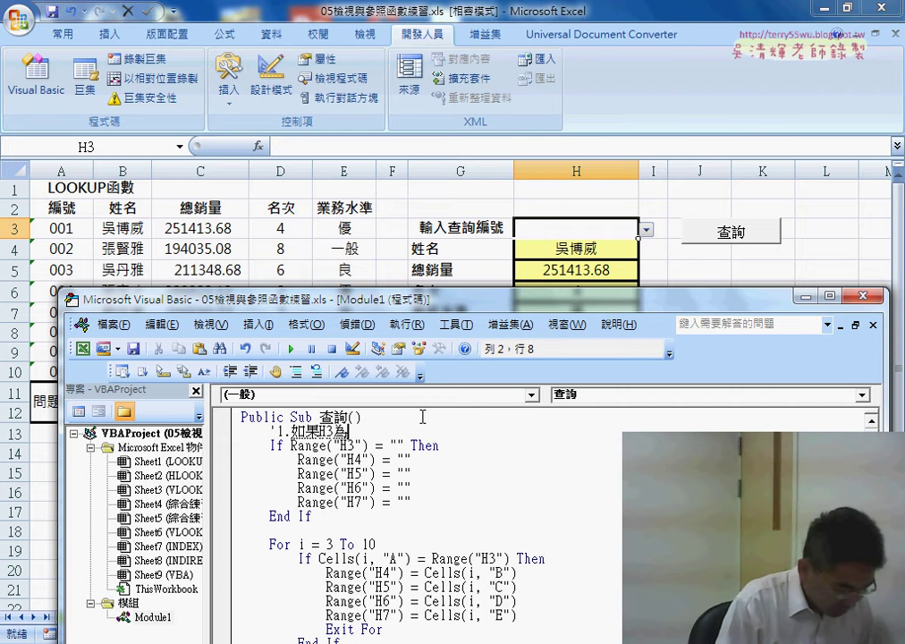
type("為空")
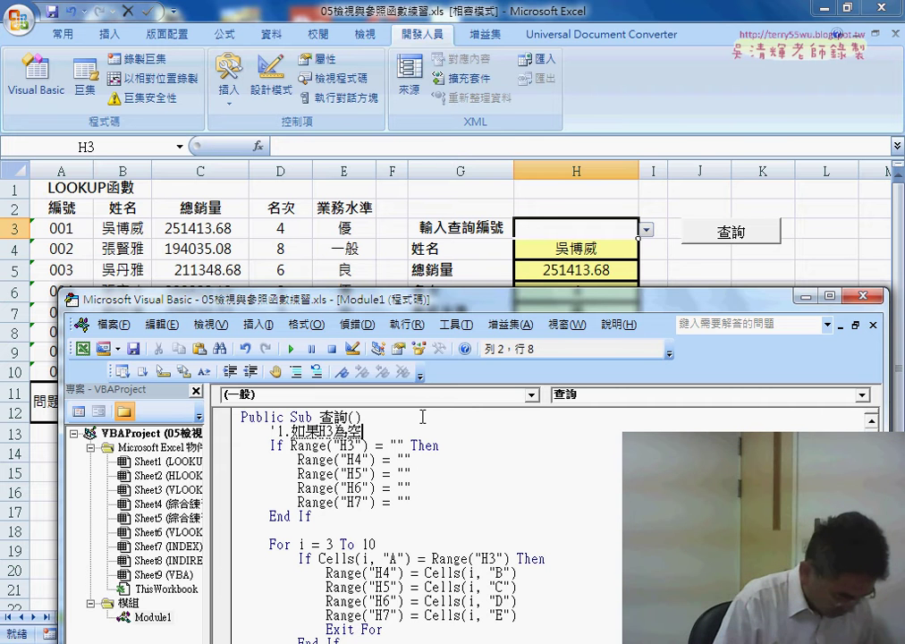
type("則輕")
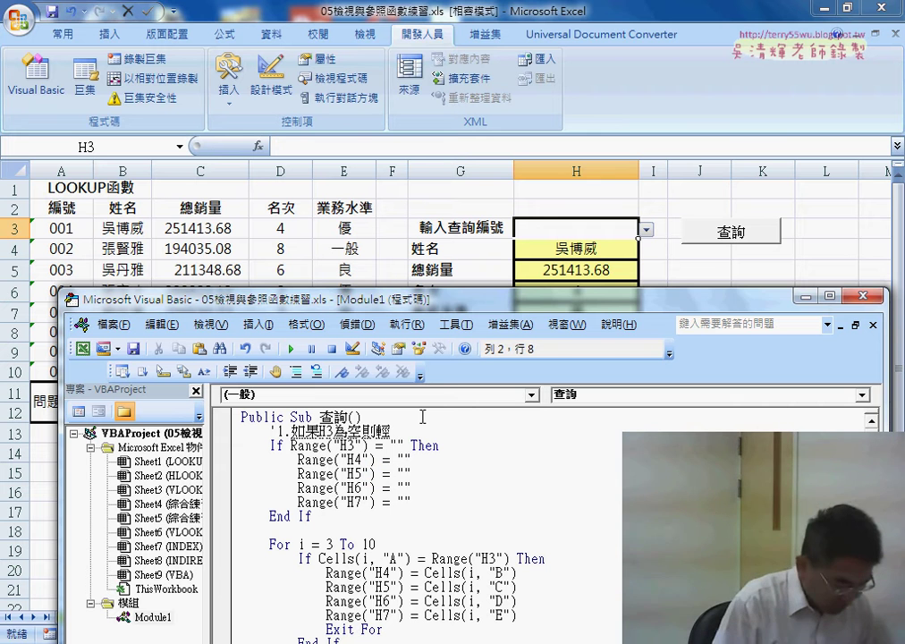
key("BackSpace")
type("清空")
key("Return")
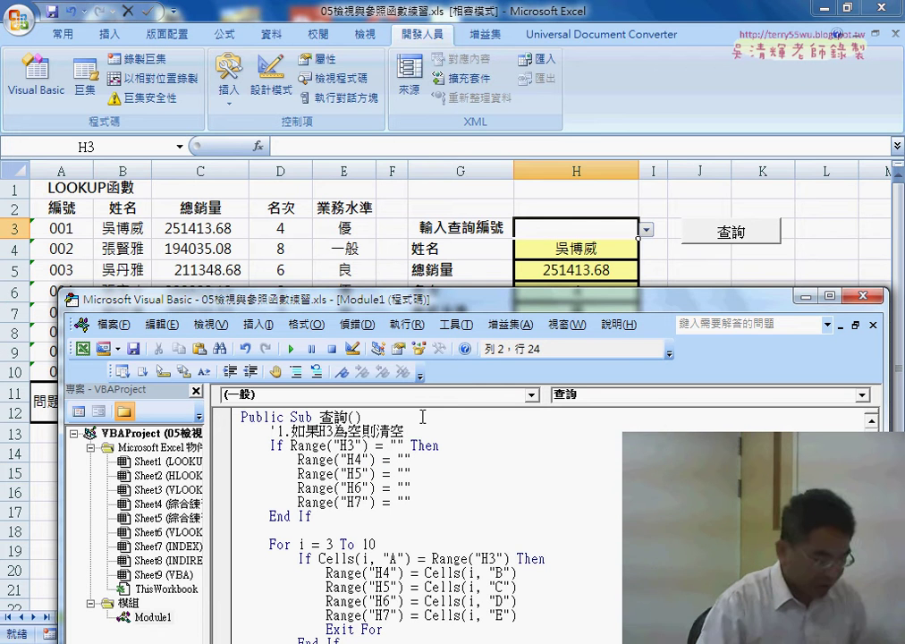
key("Down")
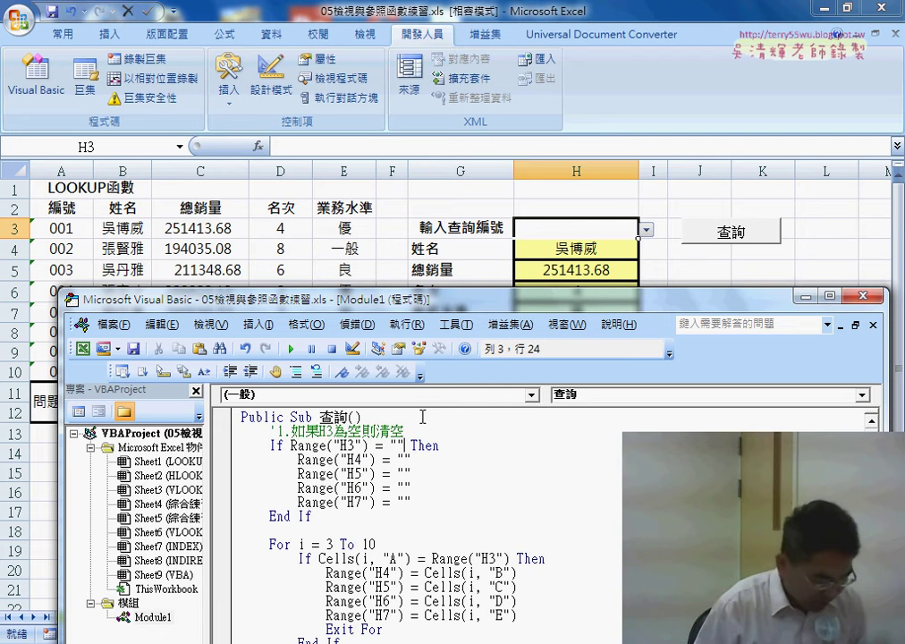
key("Down")
key("Down")
key("Tab")
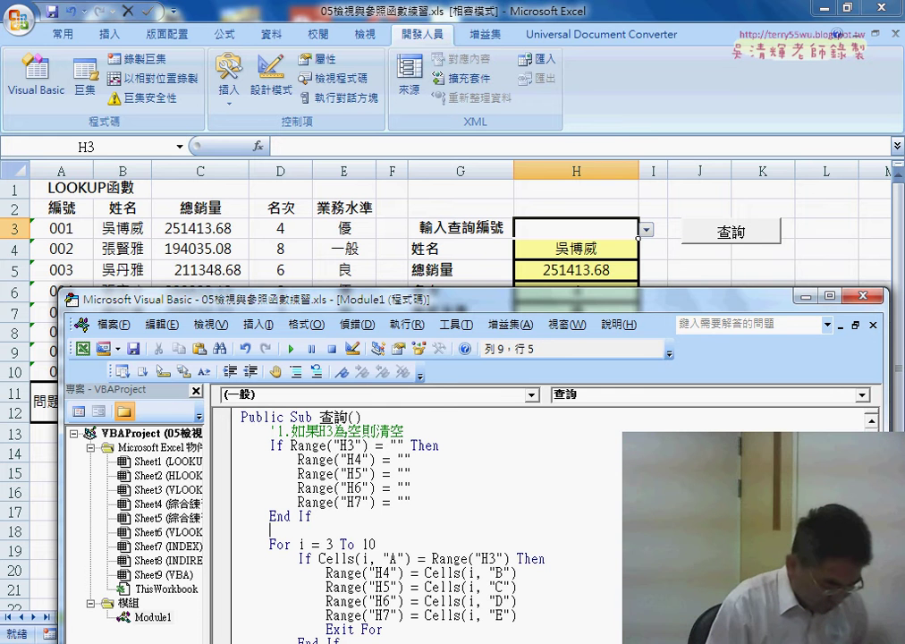
type("'2.")
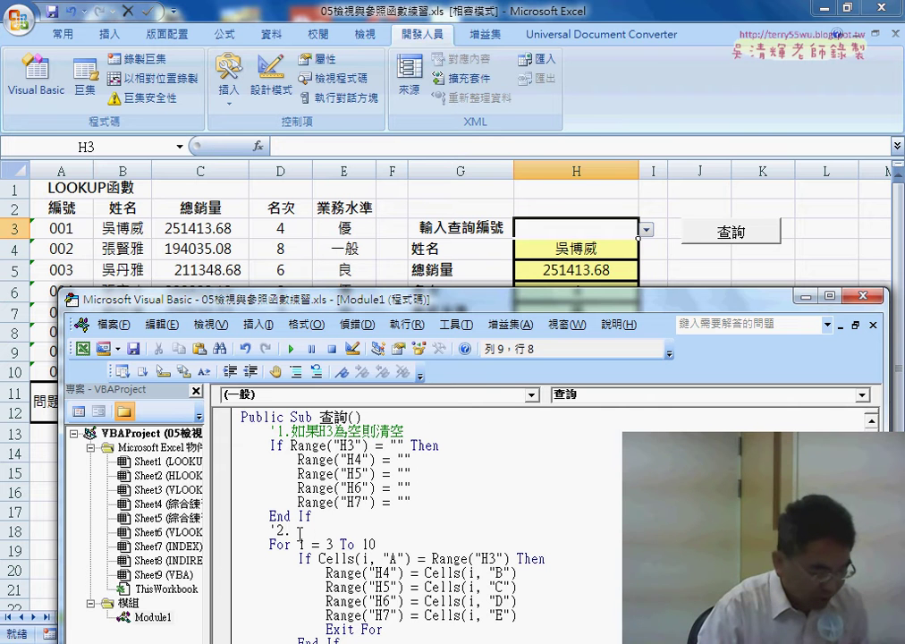
Step: Point out the If block's indentation and select its End If line
mouse_move(298, 458)
left_mouse_down()
mouse_move(271, 460)
mouse_move(280, 474)
mouse_move(270, 503)
left_mouse_up()
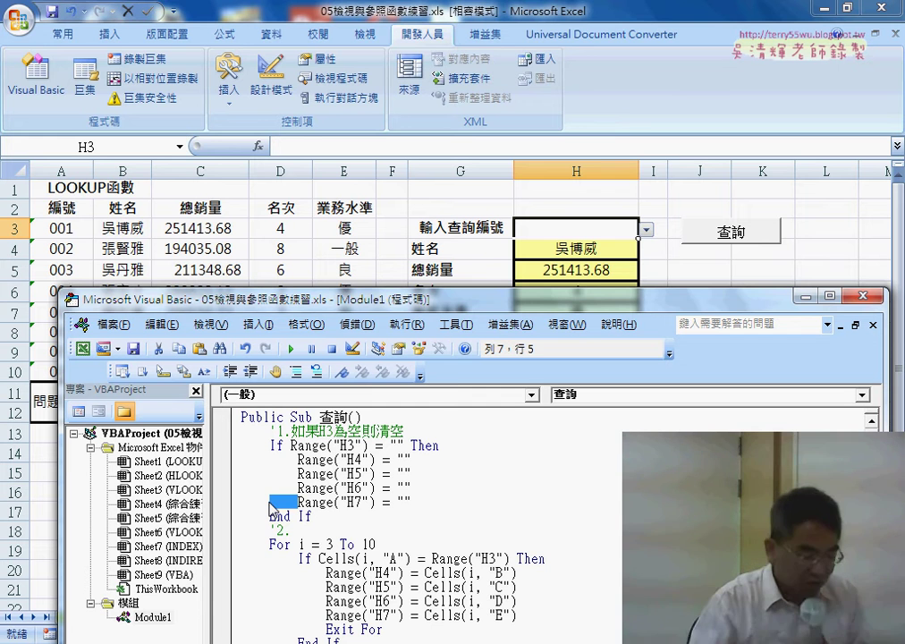
left_click(275, 445)
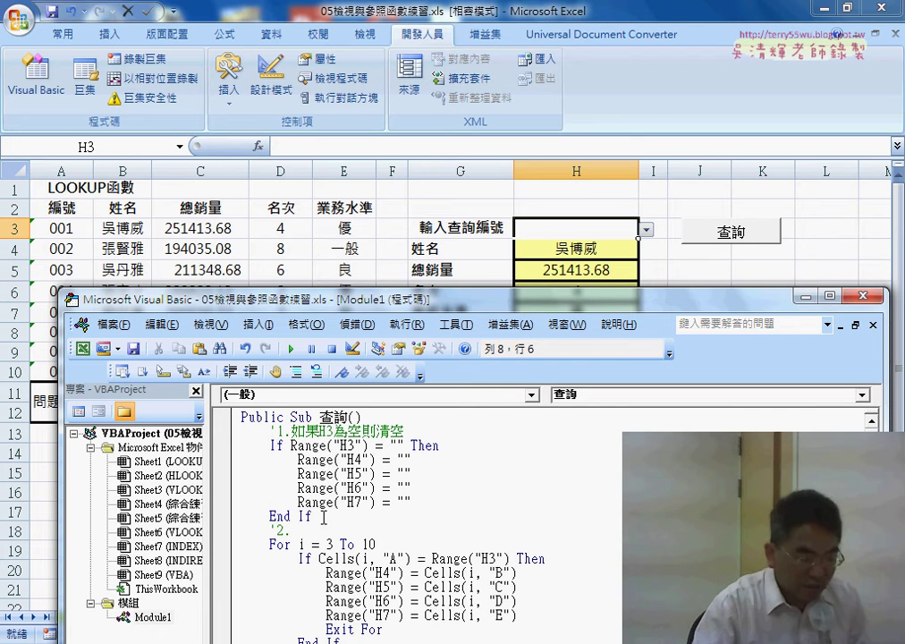
left_click_drag(314, 516, 237, 516)
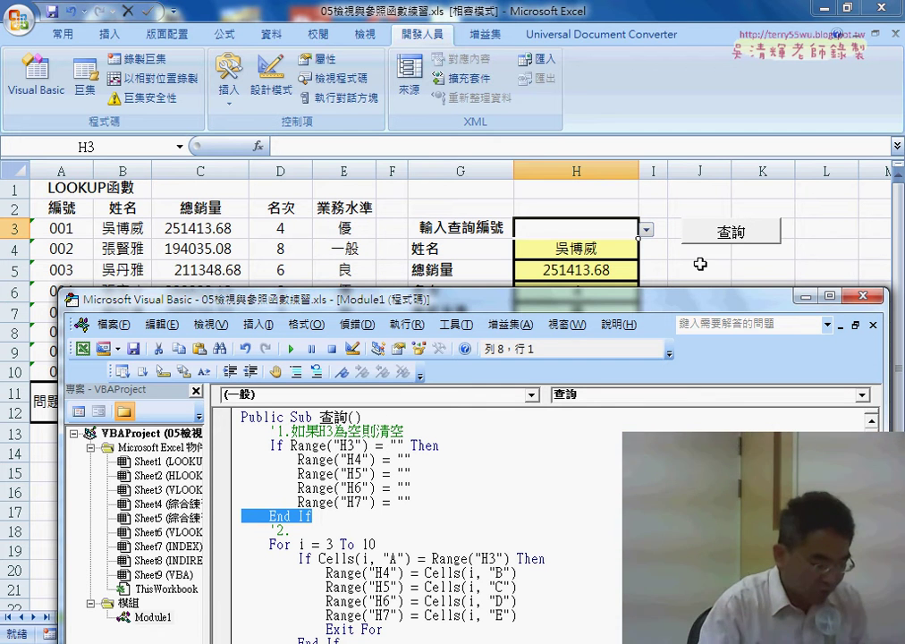
Step: Back on the sheet, run 查詢 with H3 empty, then look up code 002
left_click(701, 265)
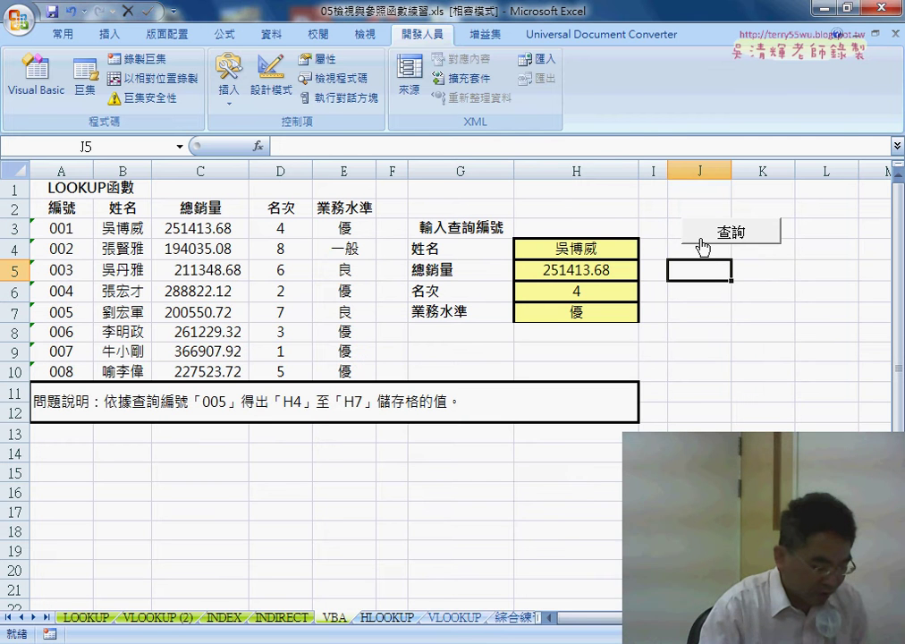
left_click(720, 241)
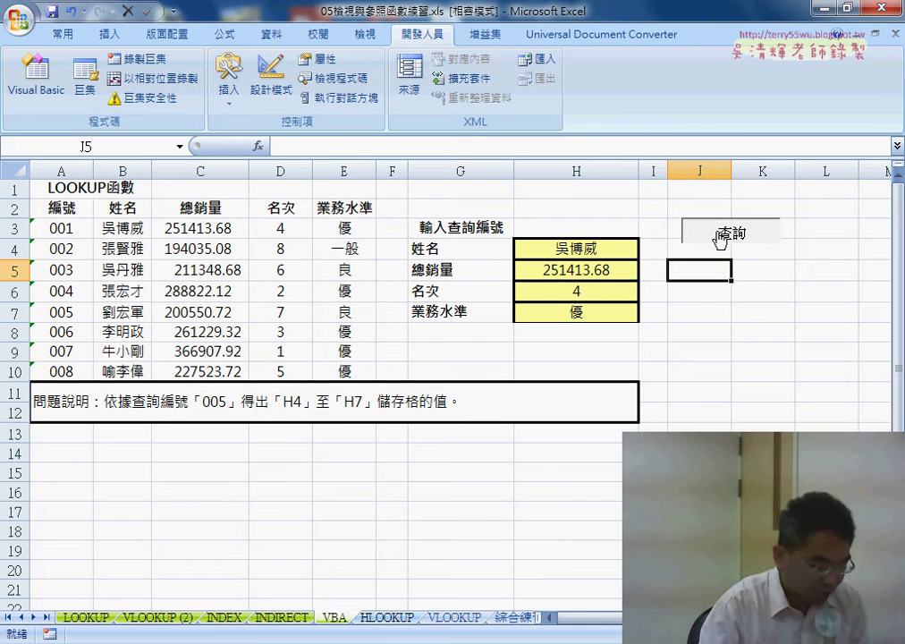
left_click(628, 229)
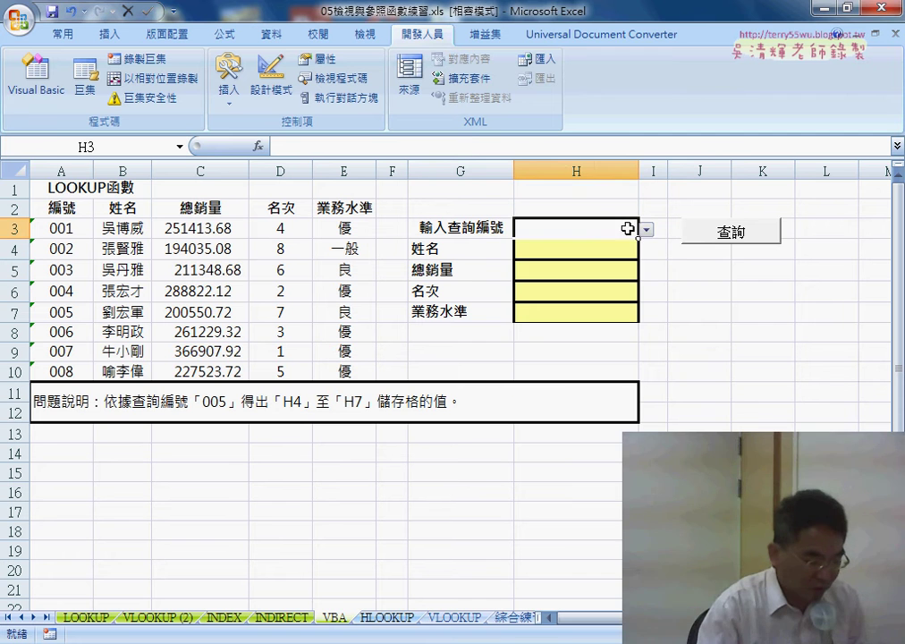
left_click(646, 230)
left_click(628, 258)
left_click(723, 238)
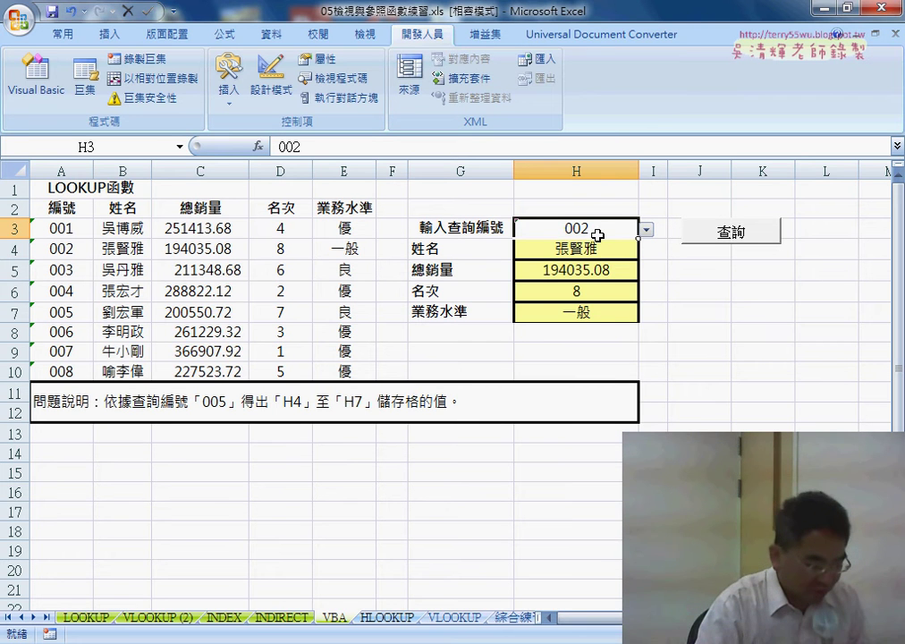
left_click_drag(597, 234, 598, 310)
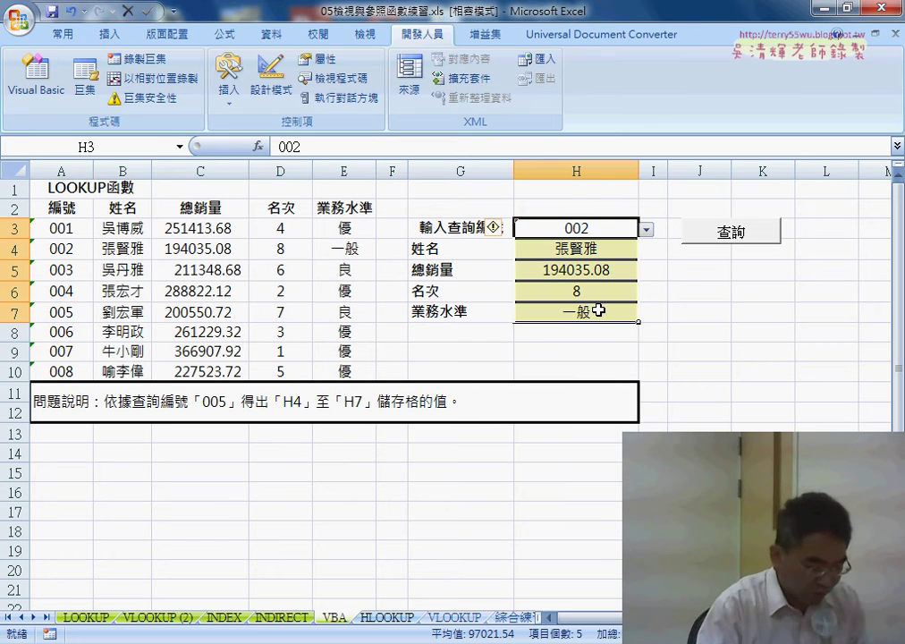
left_click(762, 312)
Step: Look up code 005 (200550.72, rank 7, 良), then pick 007 in H3
left_click(632, 230)
left_click(646, 230)
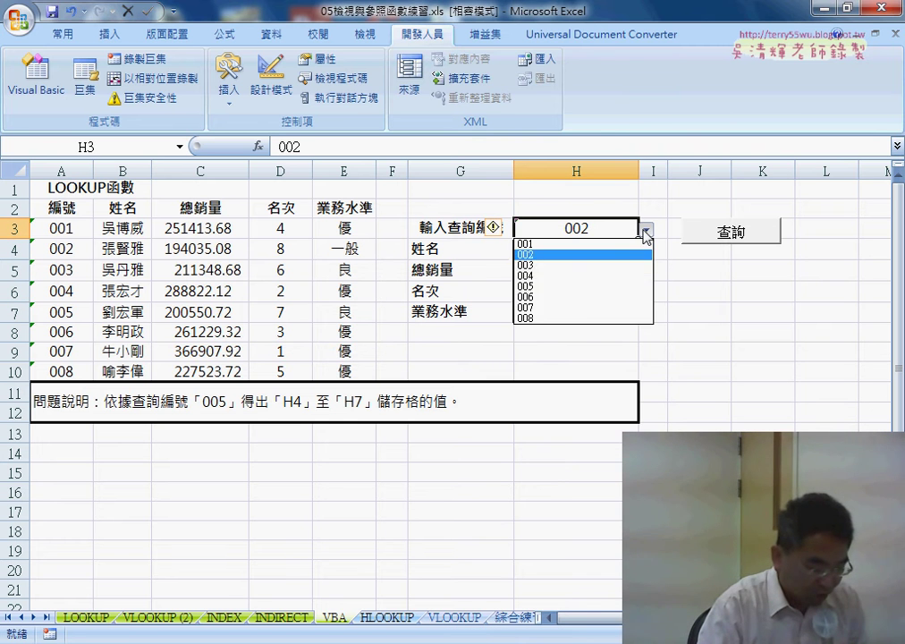
left_click(621, 295)
left_click(731, 234)
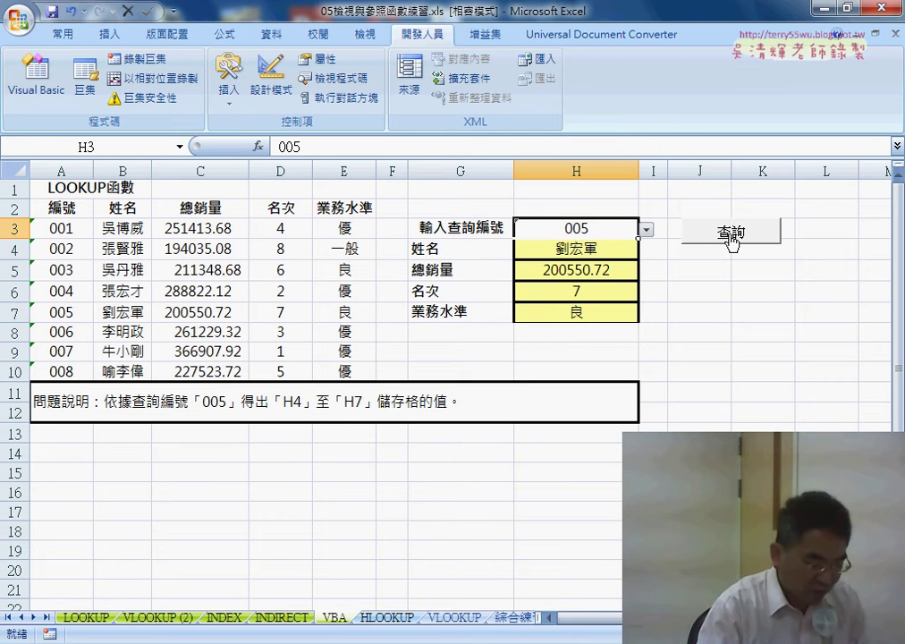
left_click(646, 230)
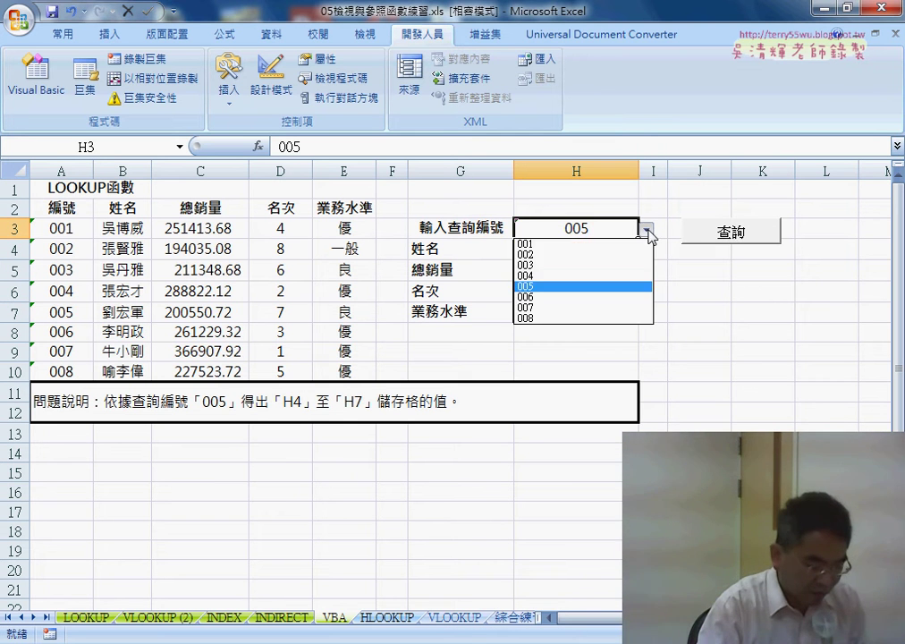
left_click(631, 311)
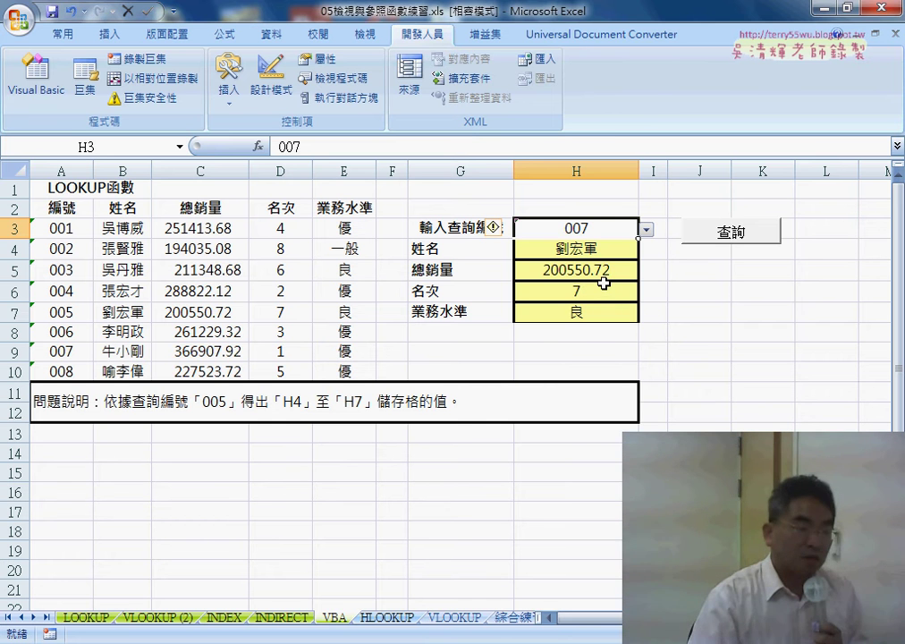
Step: Run 查詢 for 007, then re-run it for 005, briefly circling H3 in red ink
left_click(734, 237)
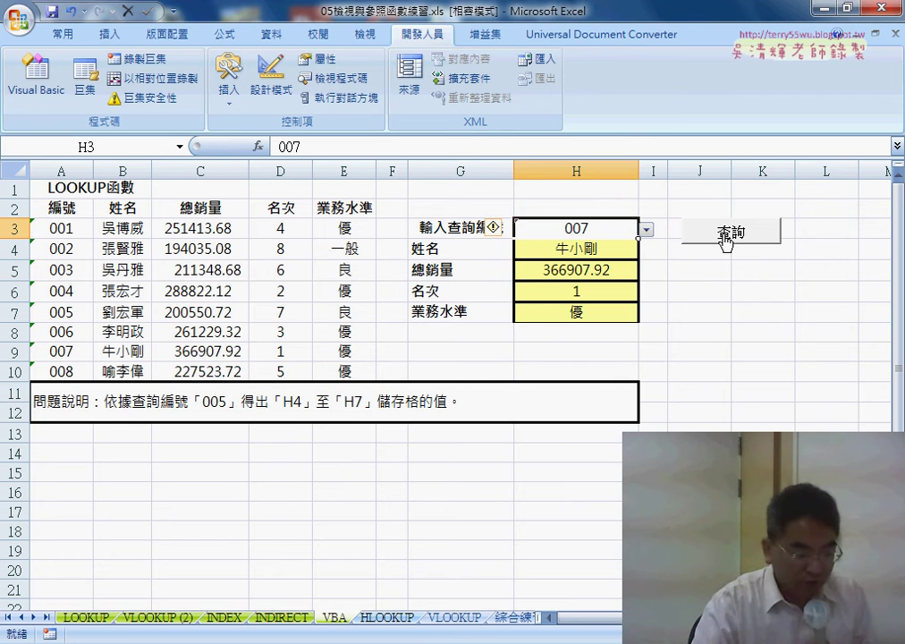
left_click(646, 230)
left_click(619, 287)
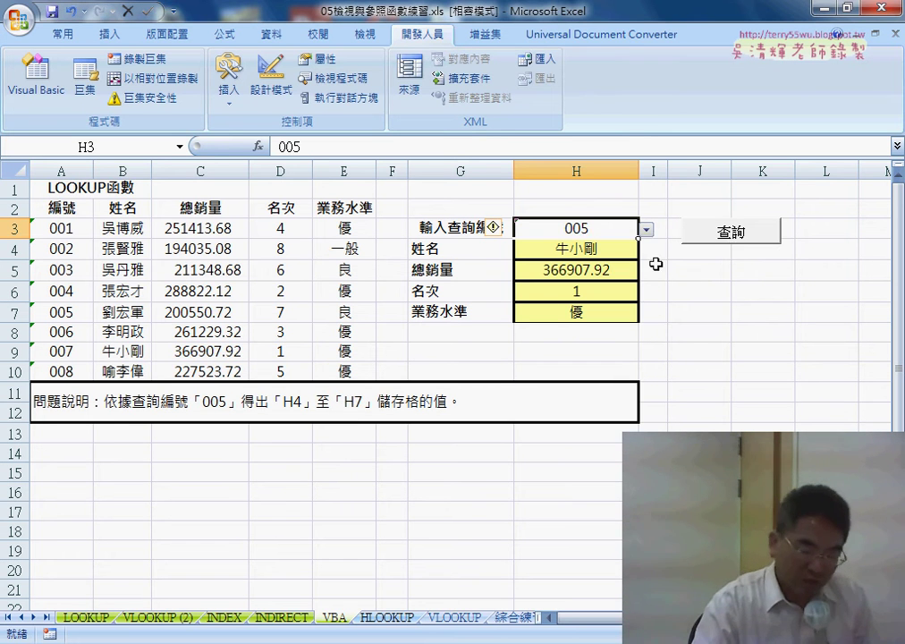
left_click(726, 236)
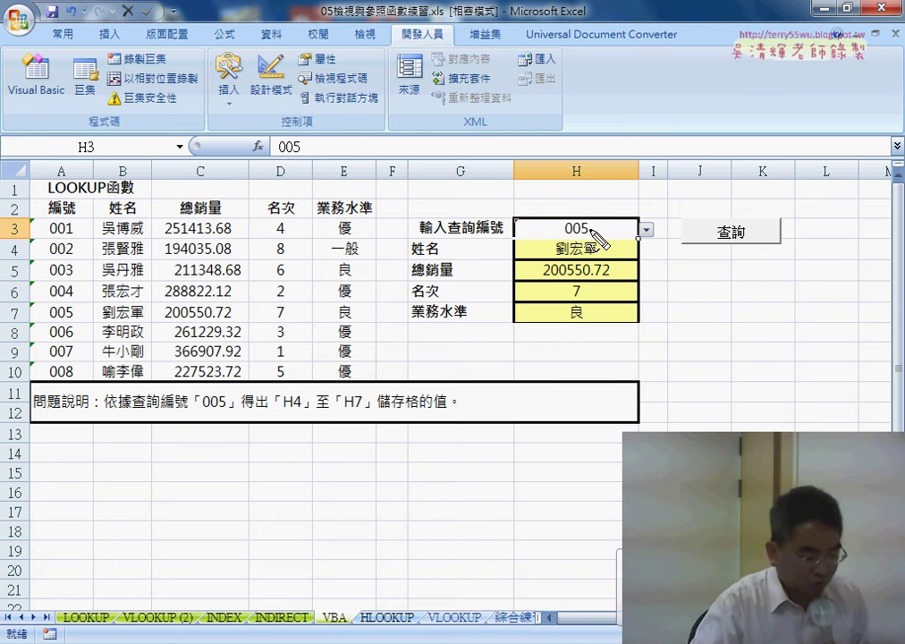
left_click_drag(591, 223, 626, 223)
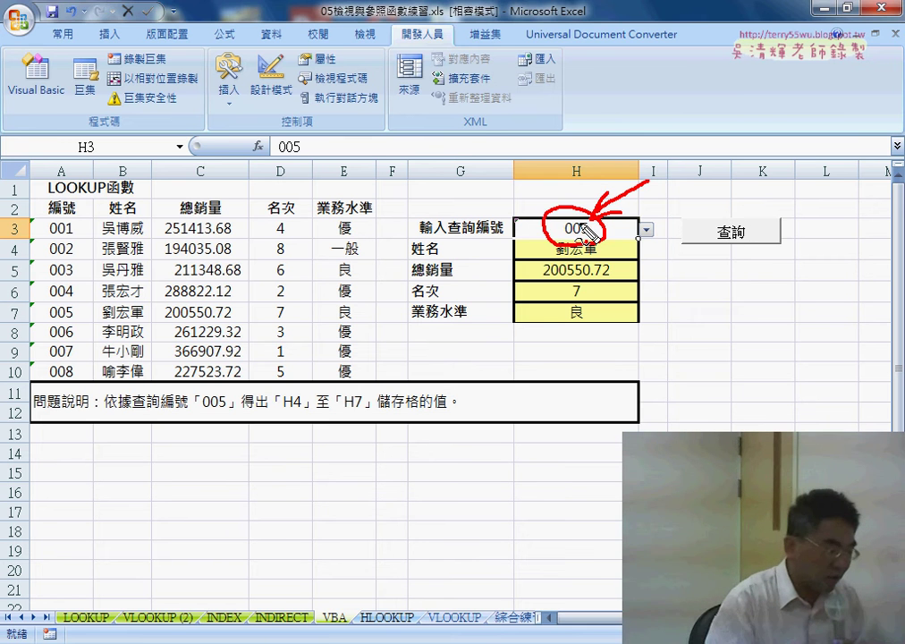
key("Escape")
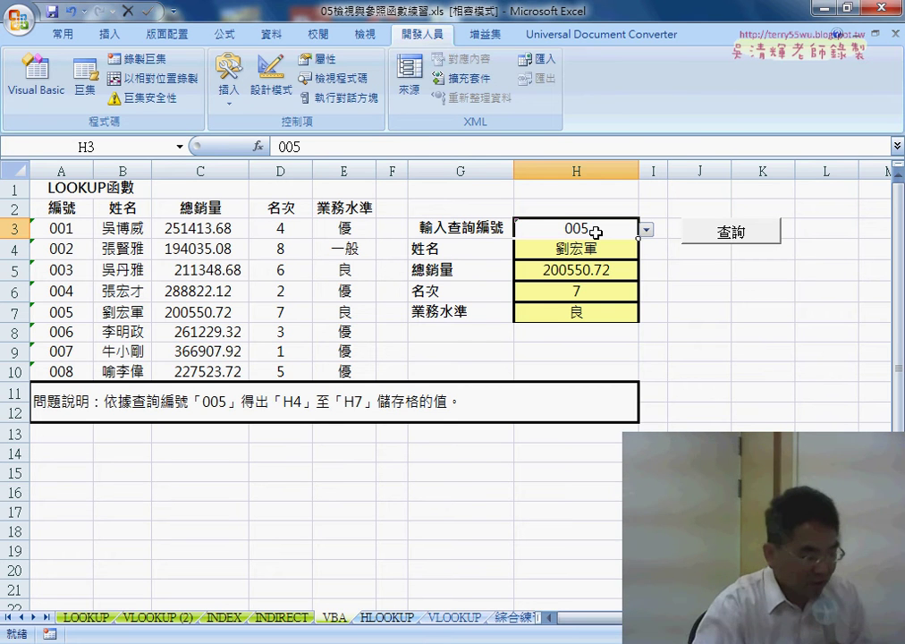
Step: Reposition the VBA editor, widen the project tree, and open Sheet9 (VBA)'s empty code module
left_click(37, 85)
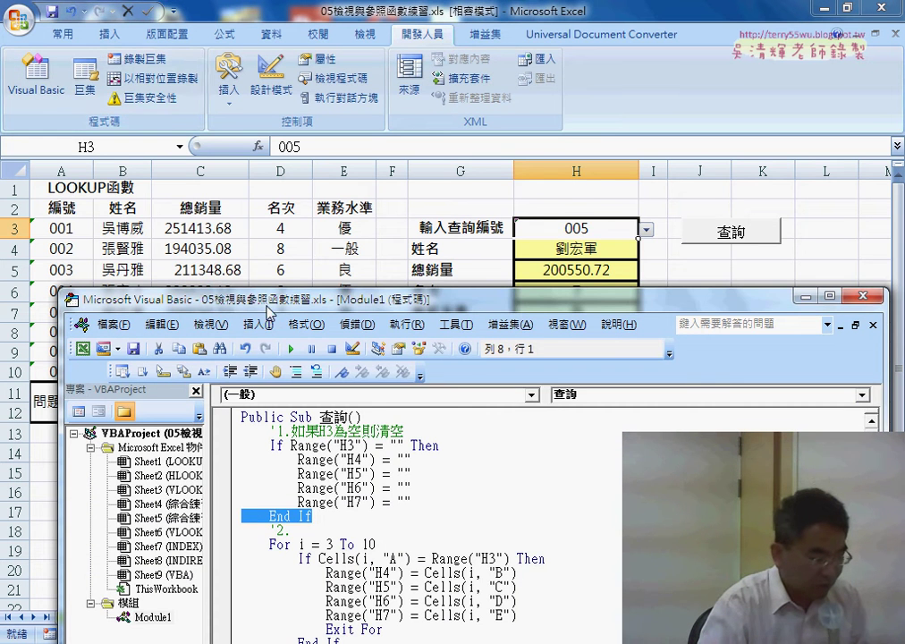
left_click_drag(269, 307, 240, 56)
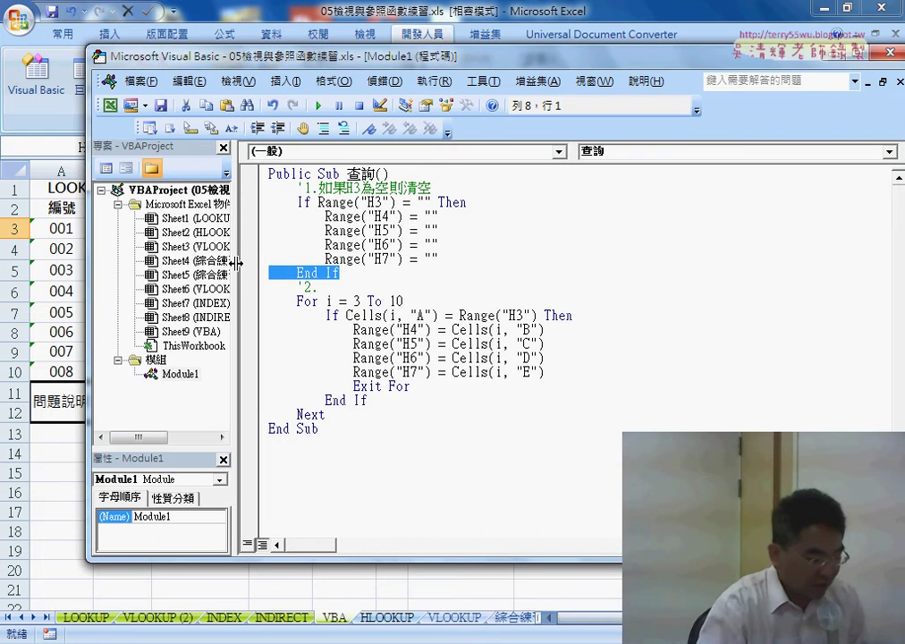
left_click_drag(235, 263, 329, 263)
left_click(191, 332)
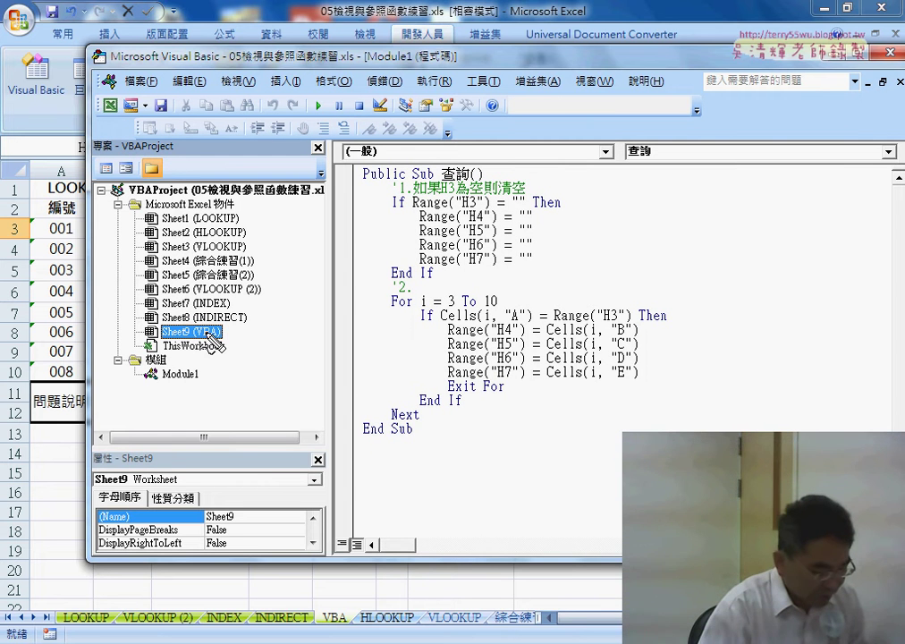
mouse_move(347, 602)
left_mouse_down()
mouse_move(231, 338)
mouse_move(217, 355)
mouse_move(231, 334)
left_mouse_up()
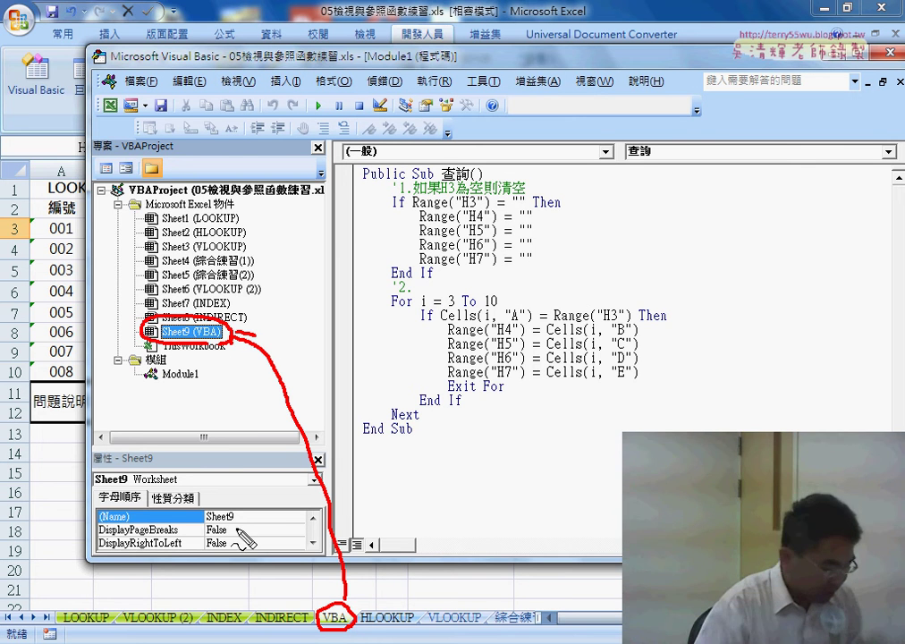
key("Escape")
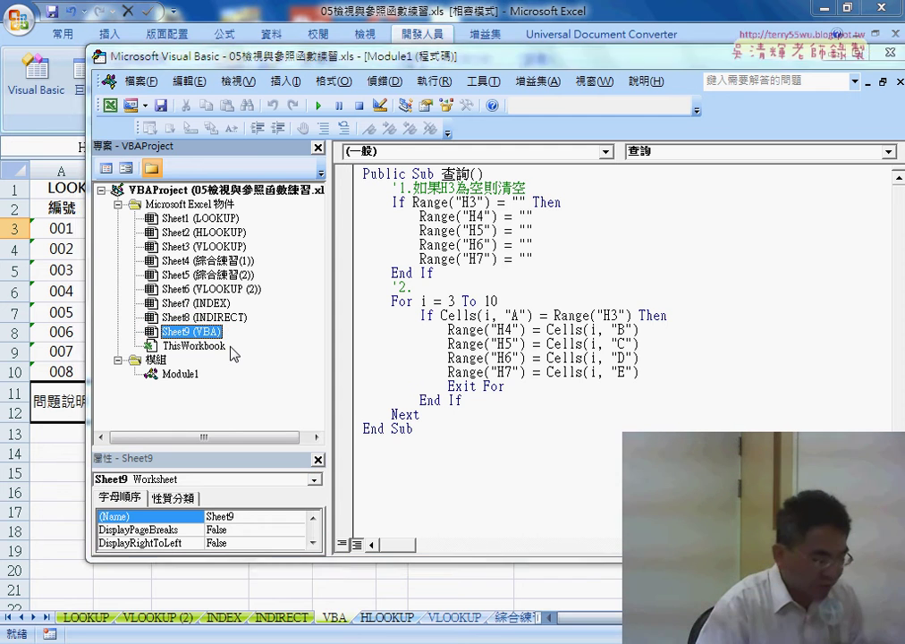
double_click(201, 332)
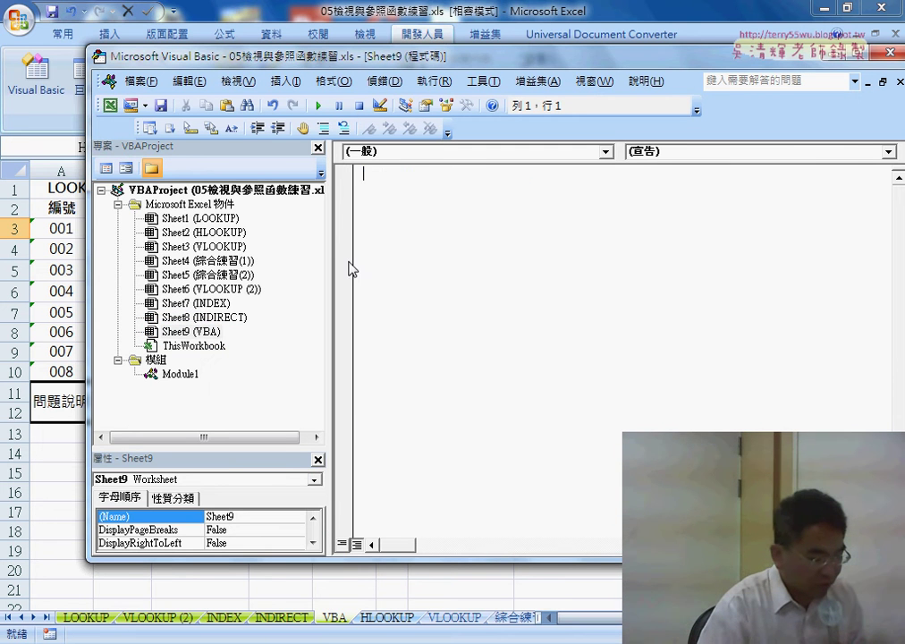
Step: Add a Worksheet_Change event procedure by choosing Worksheet and the Change event
left_click(420, 151)
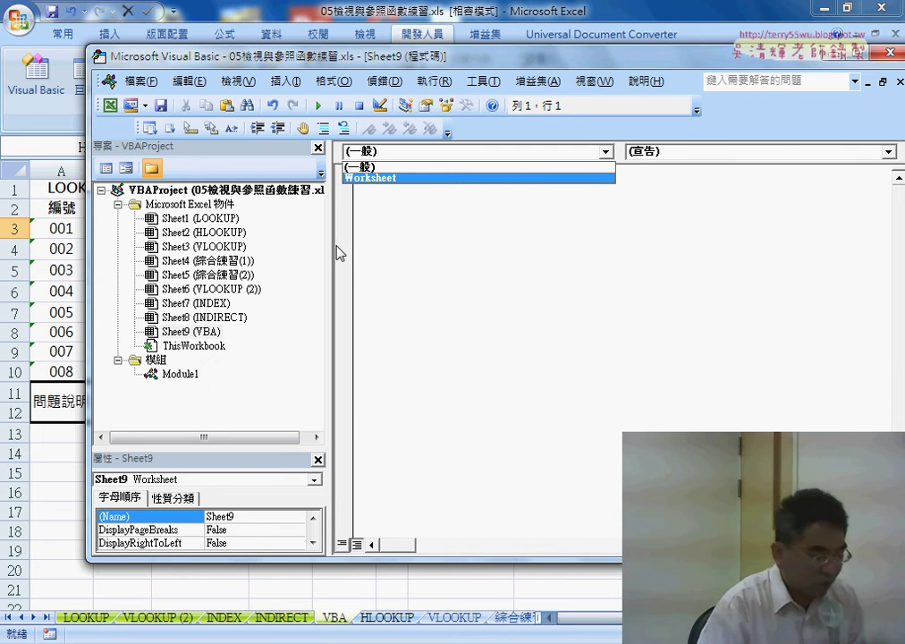
left_click(390, 179)
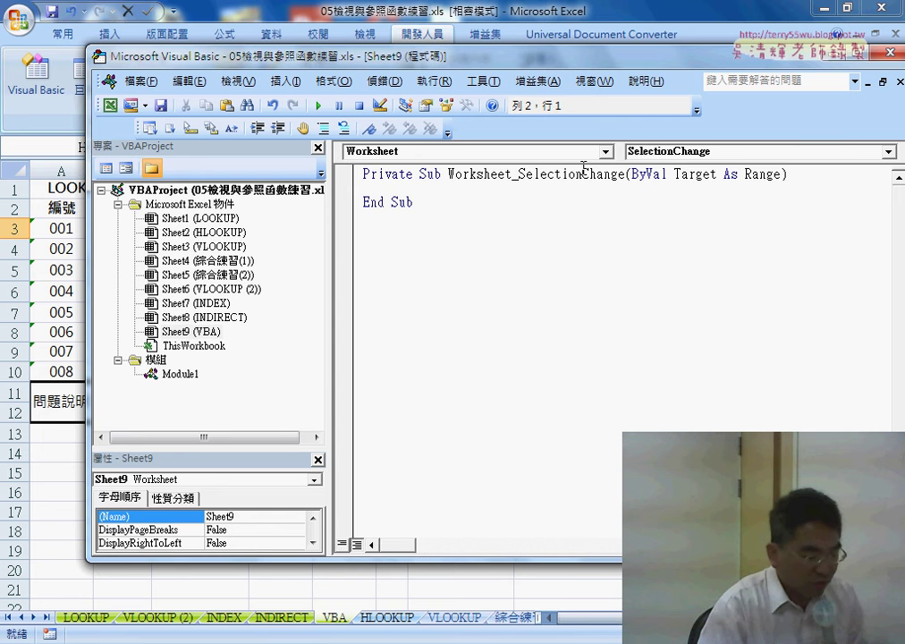
left_click(660, 153)
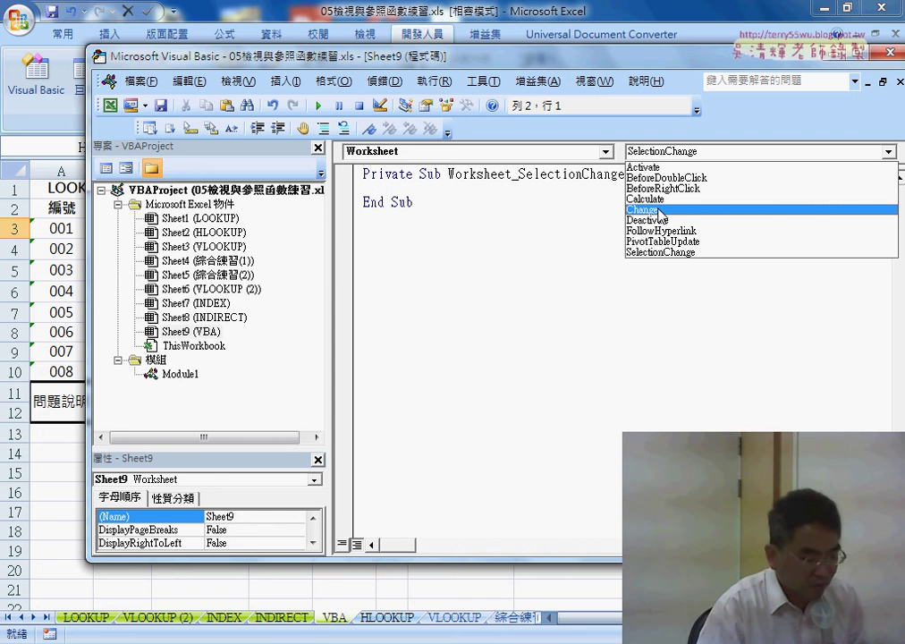
left_click(660, 211)
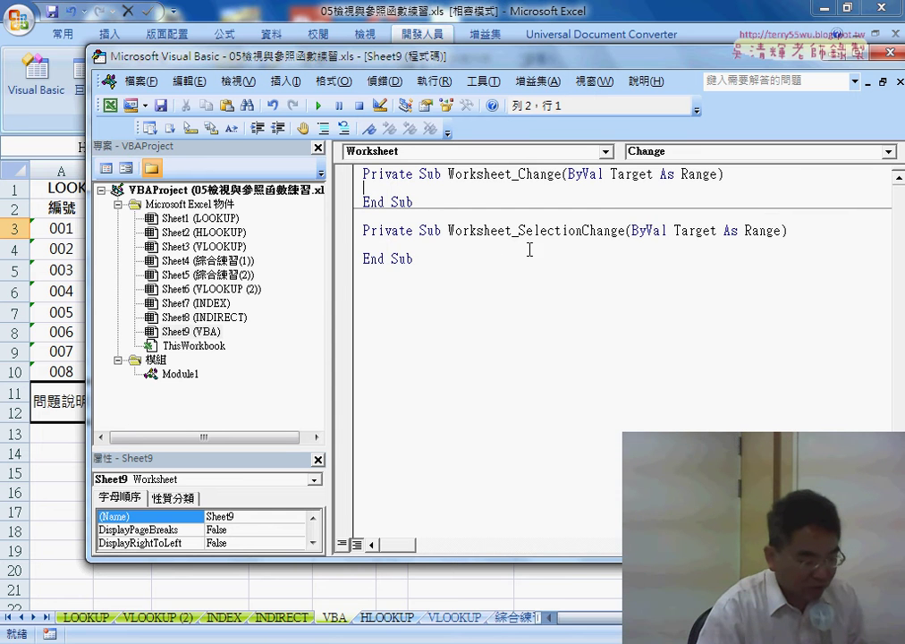
Step: Delete the auto-generated Worksheet_SelectionChange stub, leaving only Worksheet_Change
left_click_drag(518, 230, 569, 229)
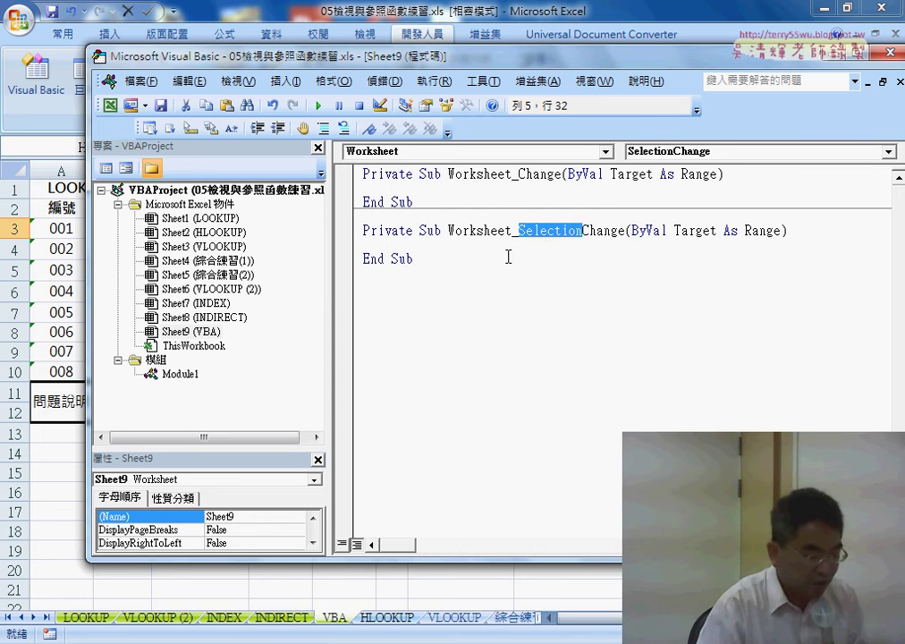
left_click_drag(508, 257, 355, 232)
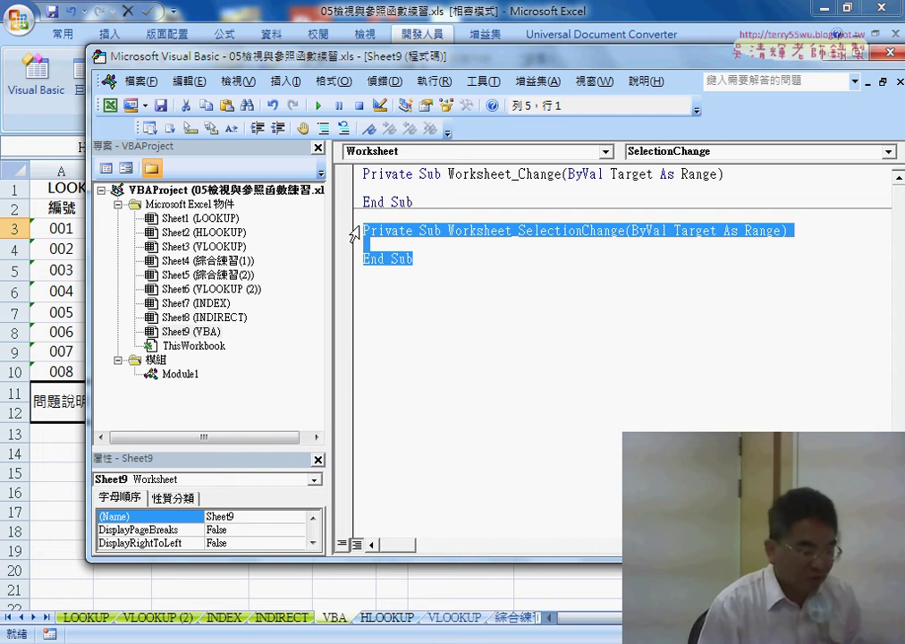
key("Delete")
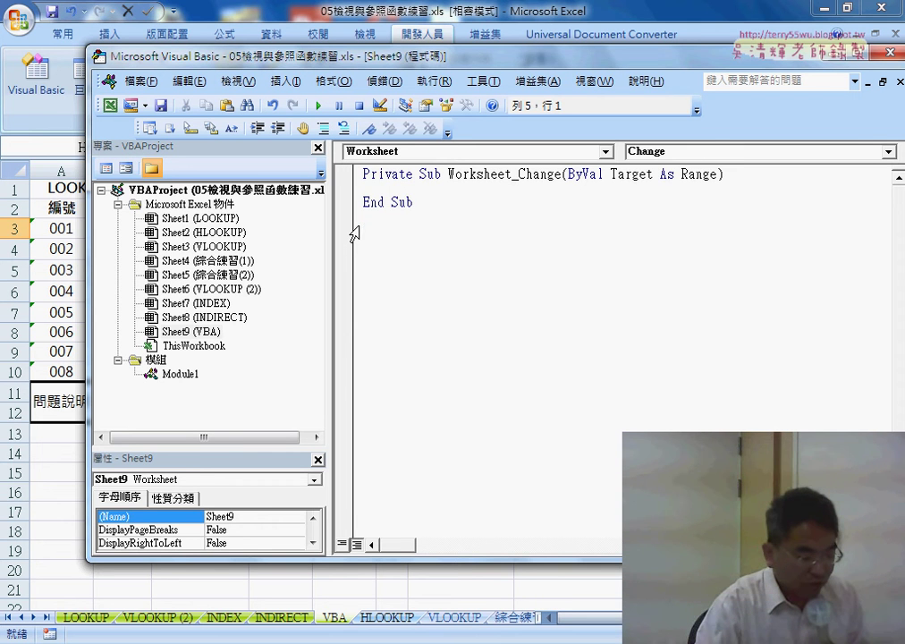
left_click(667, 153)
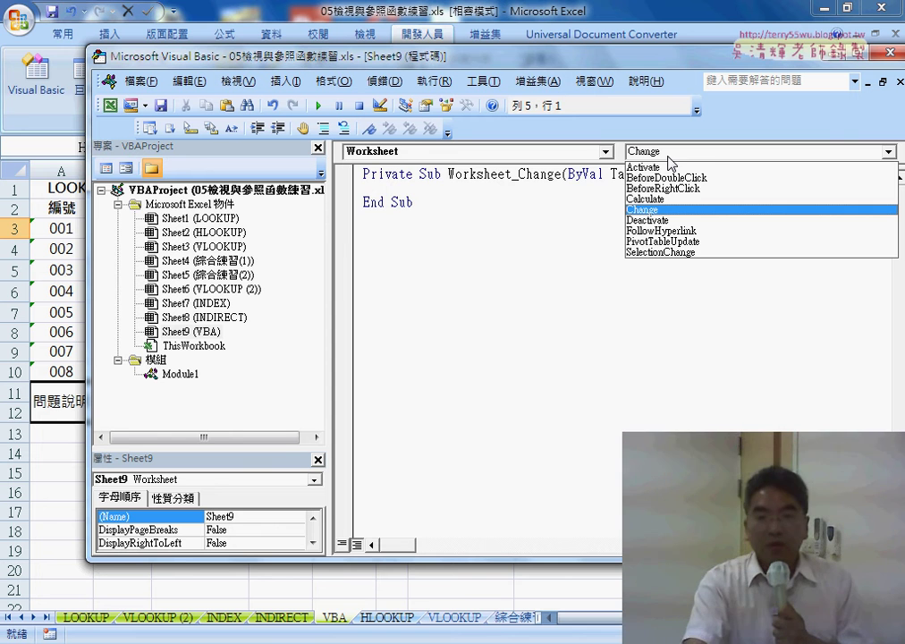
key("Escape")
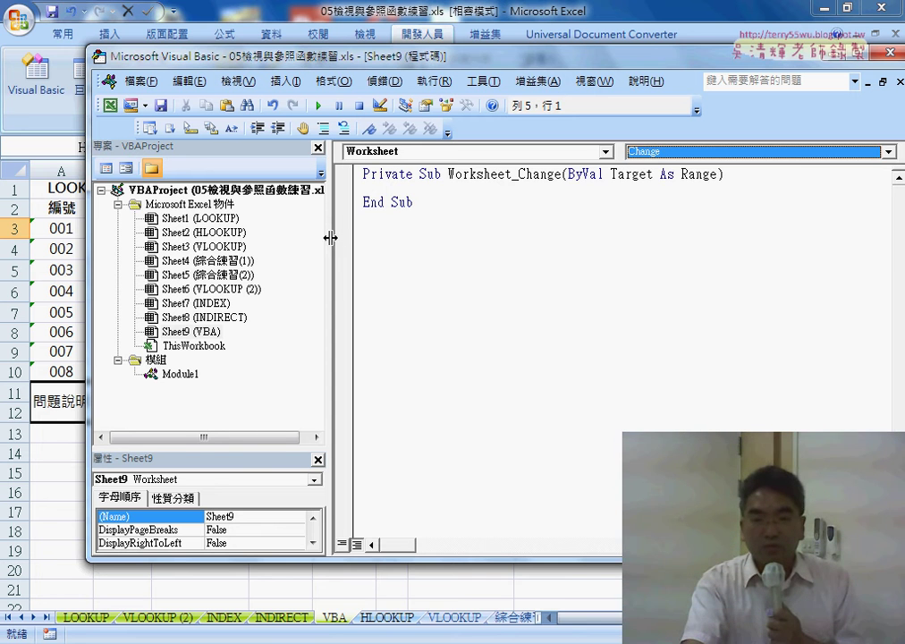
left_click_drag(330, 237, 298, 240)
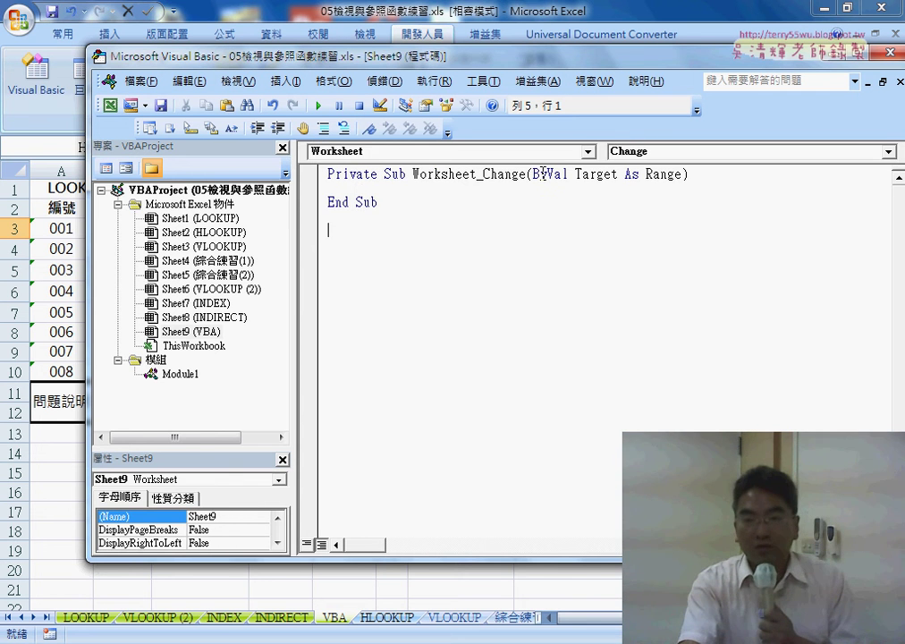
Step: Move to the empty line inside Worksheet_Change and begin typing the If statement
left_click(202, 332)
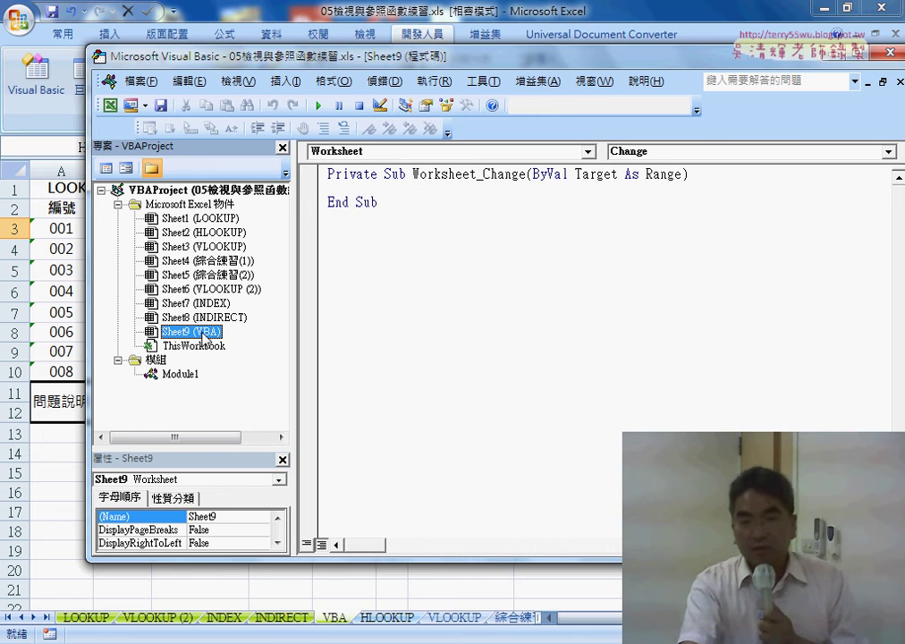
left_click(469, 175)
left_click(512, 174)
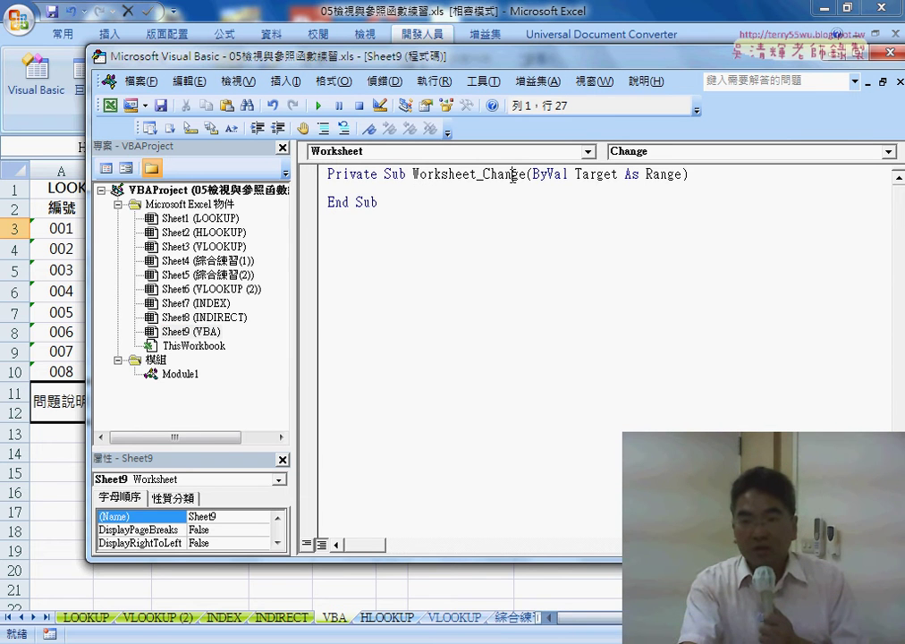
double_click(611, 174)
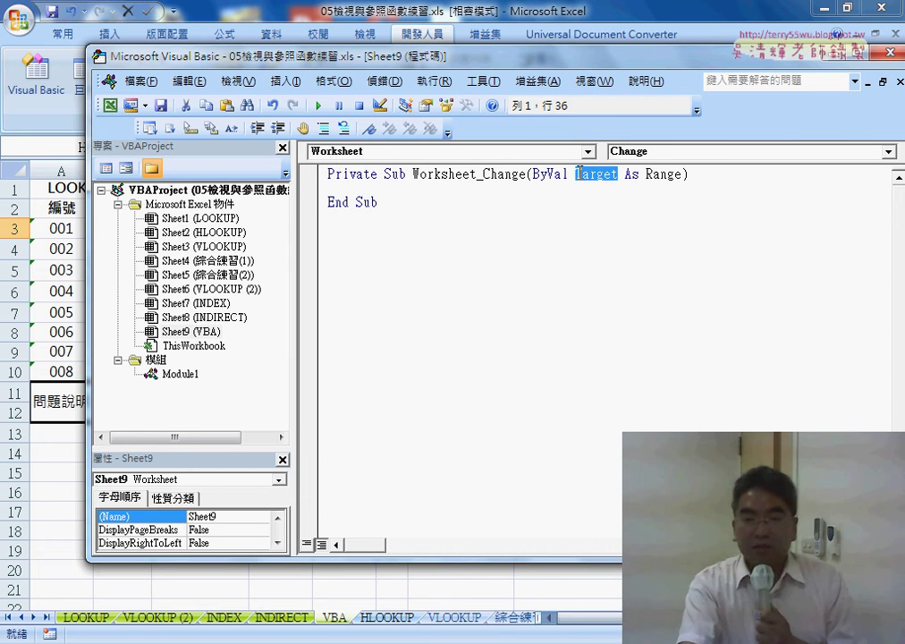
left_click(528, 179)
left_click(460, 186)
type("i")
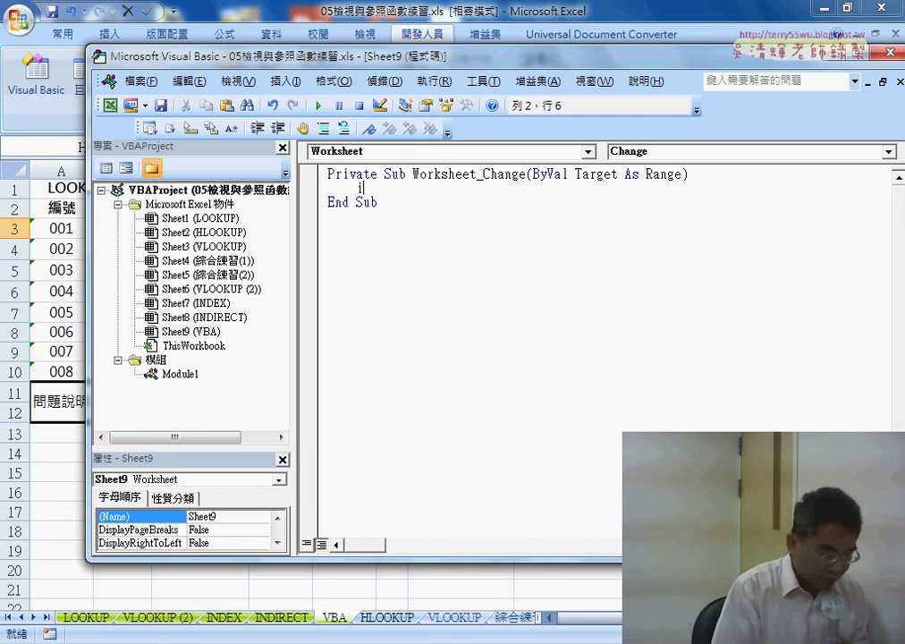
type("f")
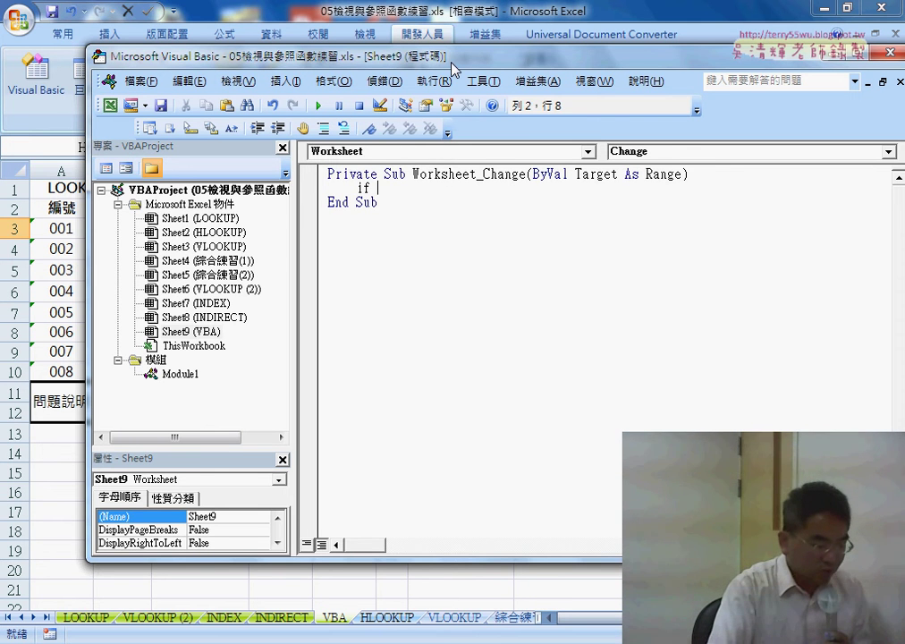
left_click_drag(452, 68, 493, 285)
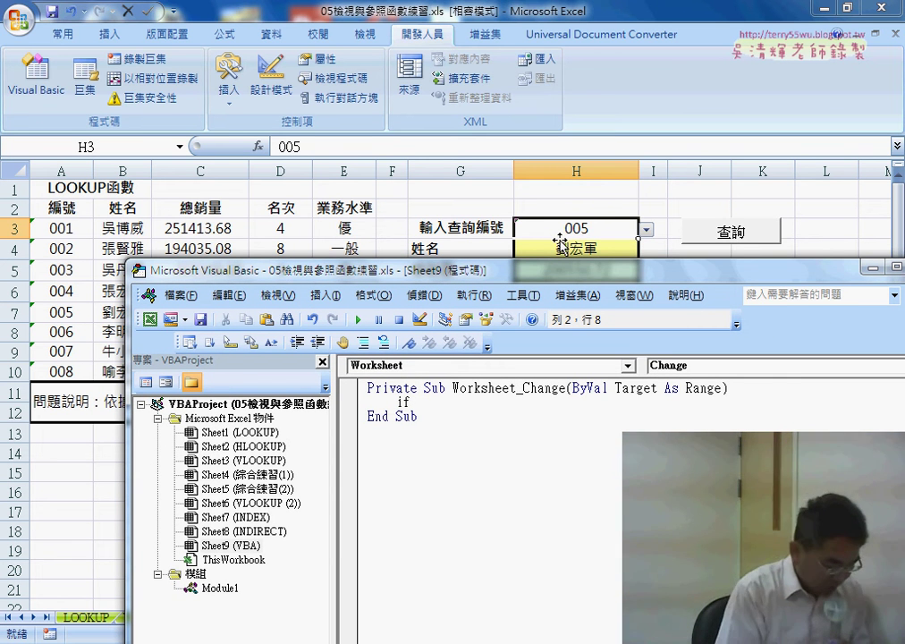
Step: Complete If Target.Address = "$H$3" Then with End If, then view Module1's 查詢 code
type("ta")
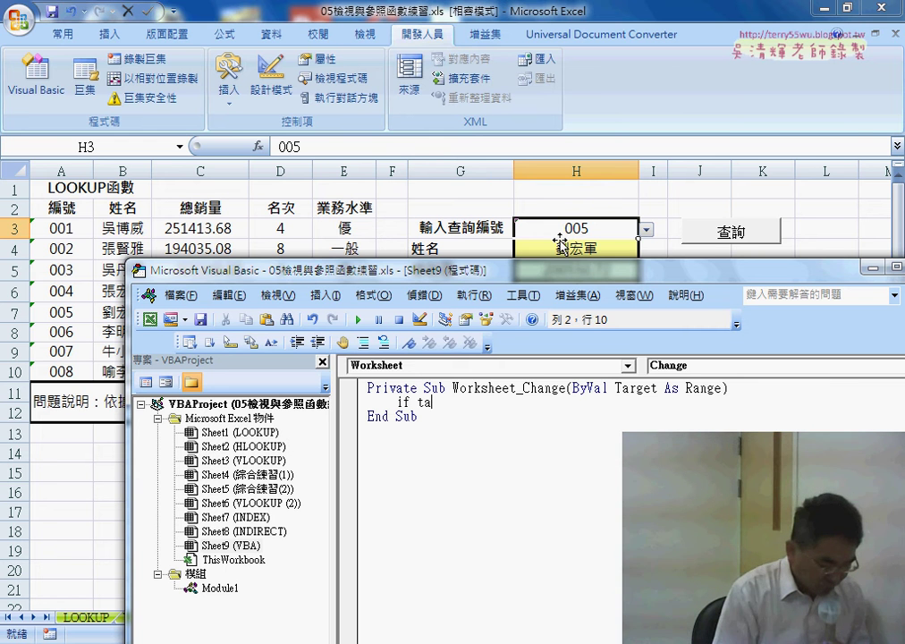
type("rg")
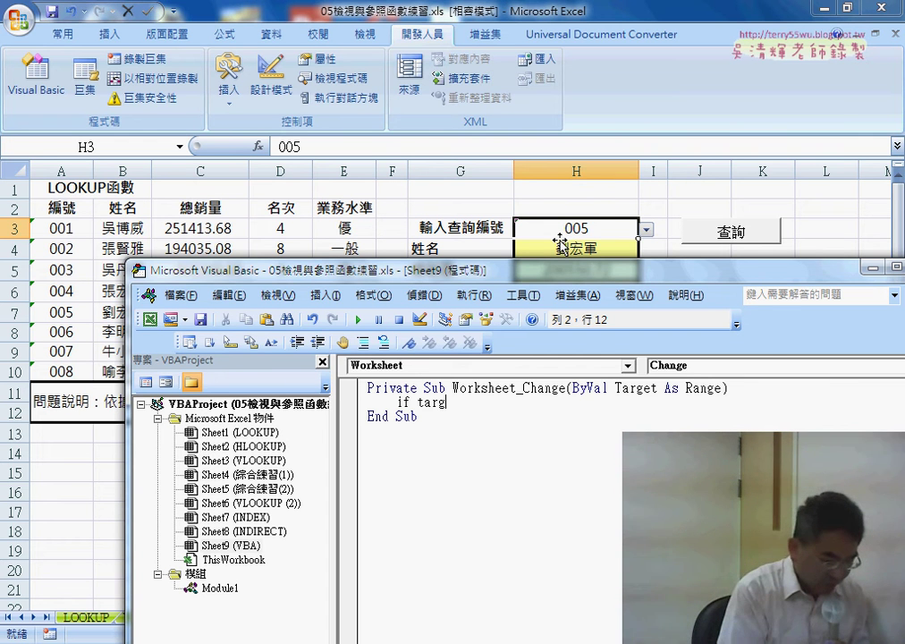
type("et")
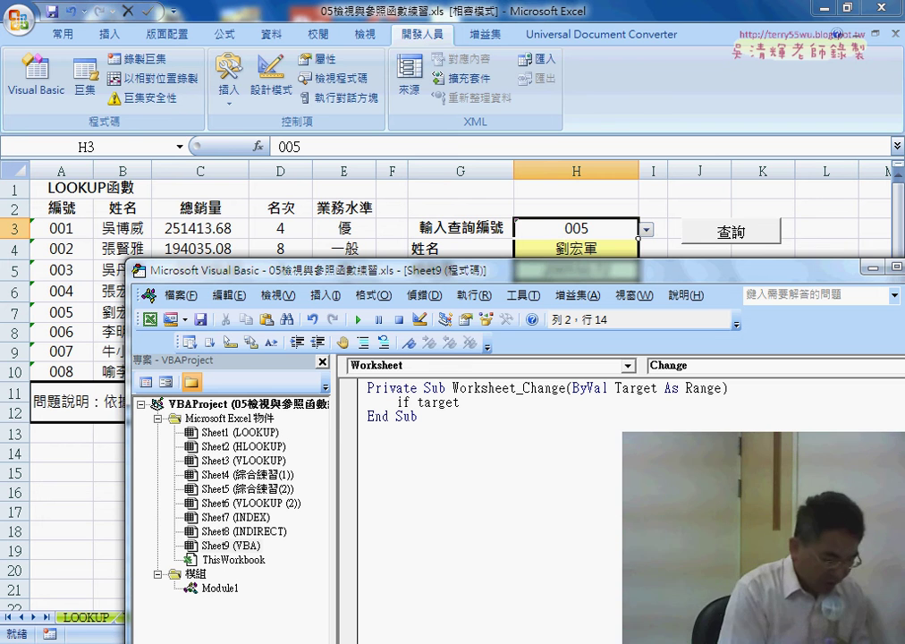
type(".a")
key("Down")
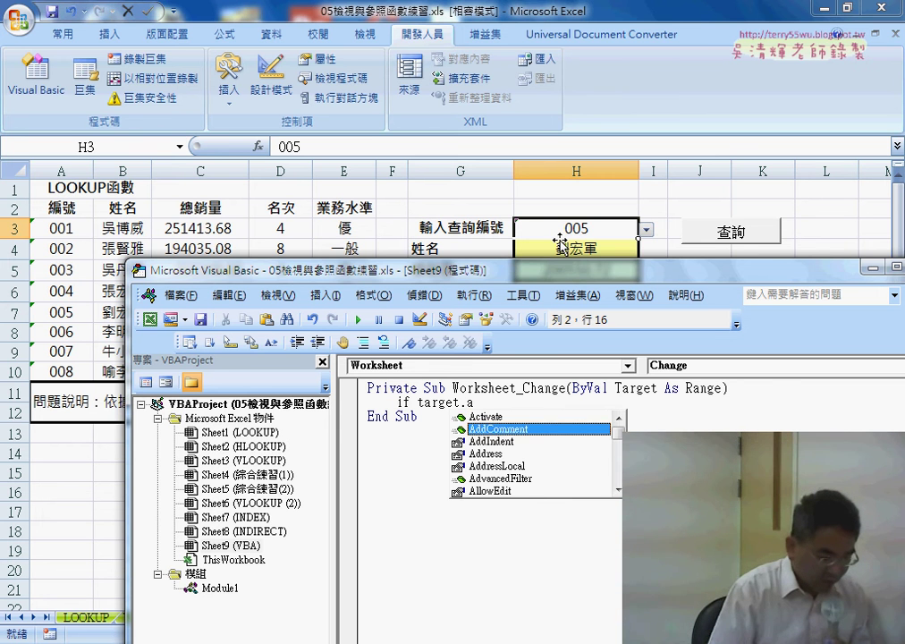
key("Down")
key("Down")
key("space")
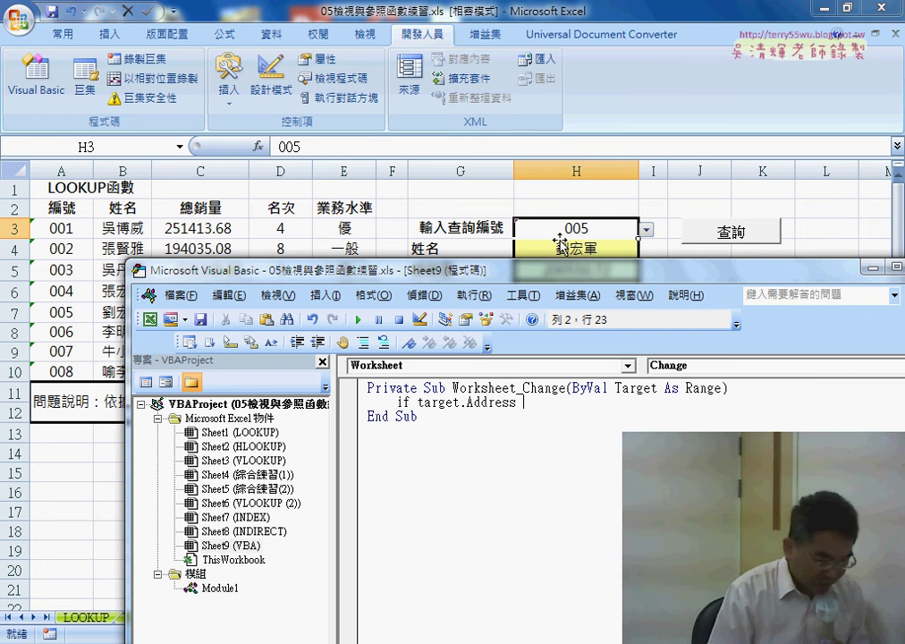
type("\"H")
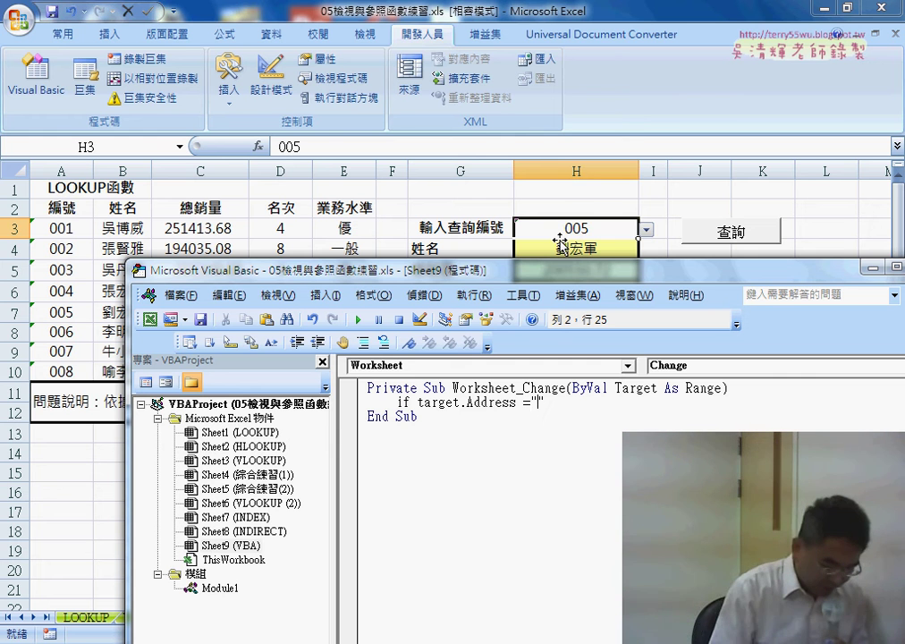
type("3")
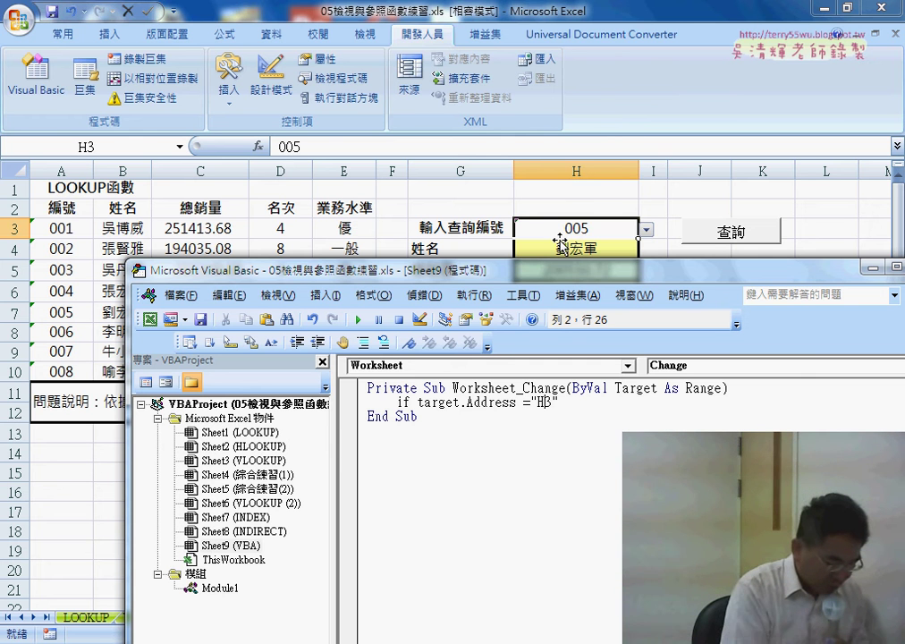
key("Left")
type("$3")
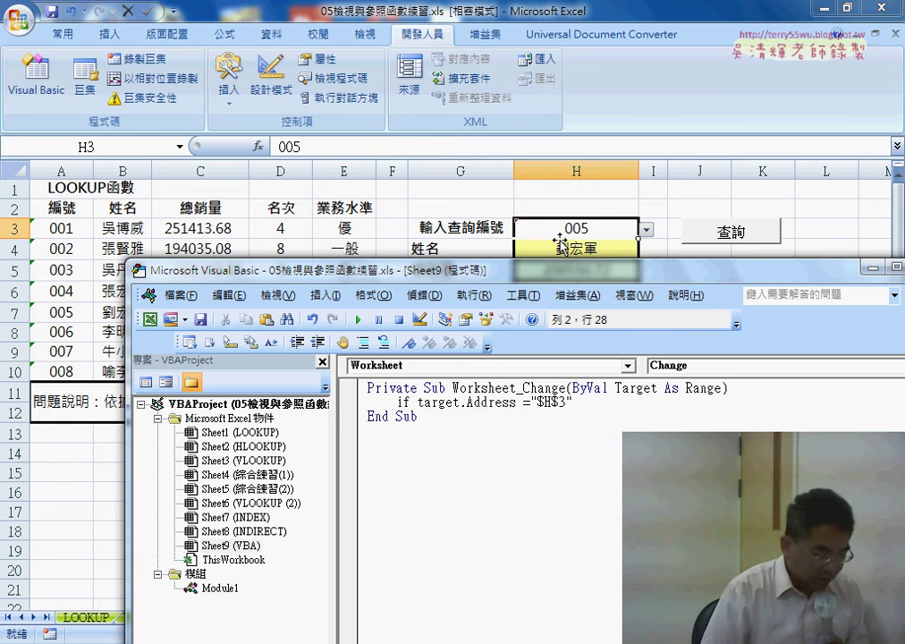
type("\"")
key("Return")
key("Return")
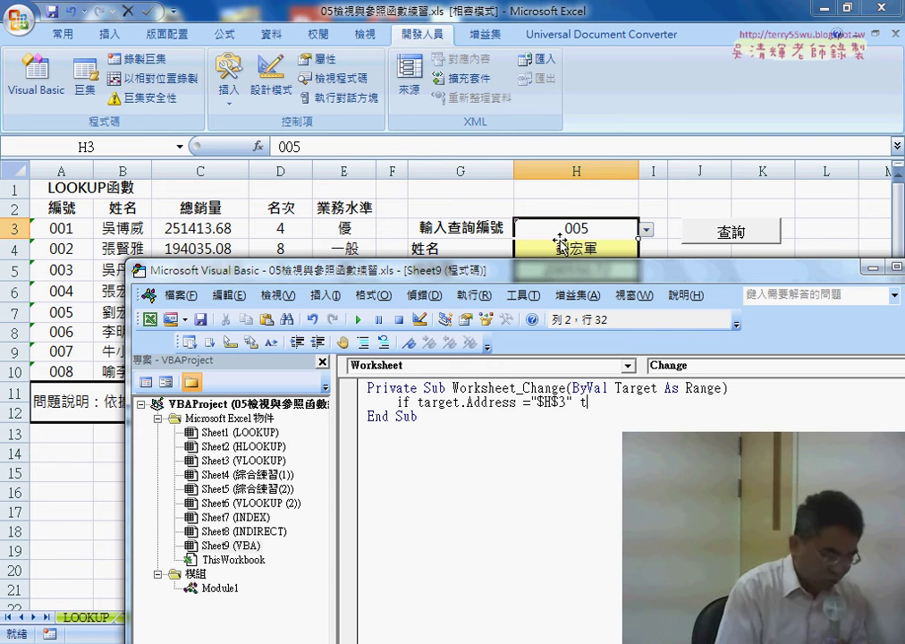
type("hen")
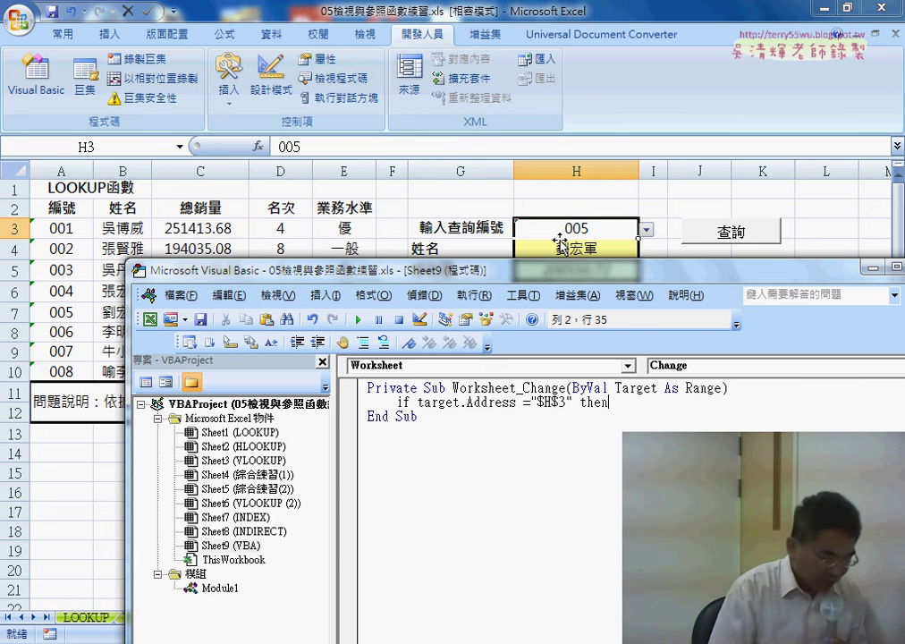
key("Return")
key("Return")
type("end if")
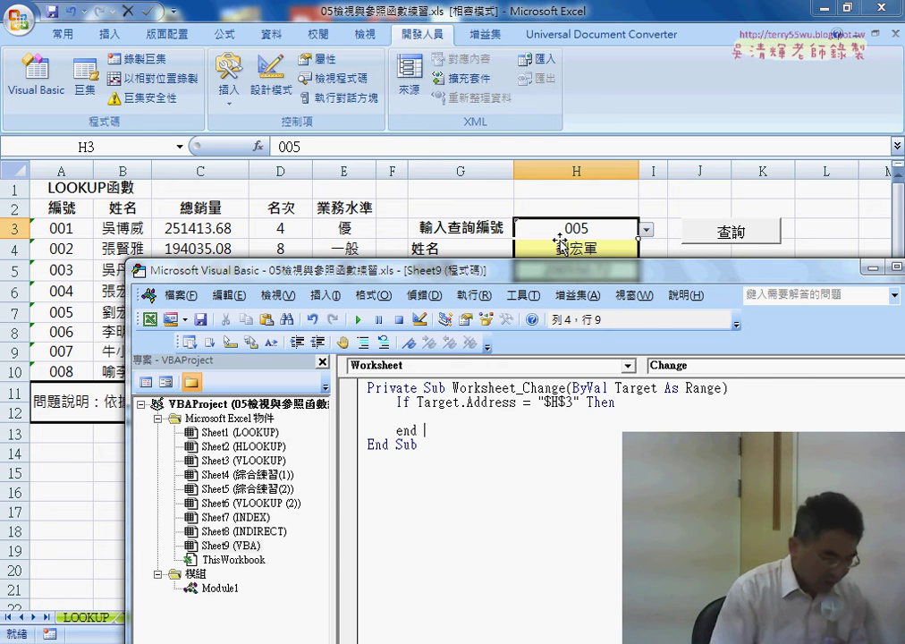
key("Up")
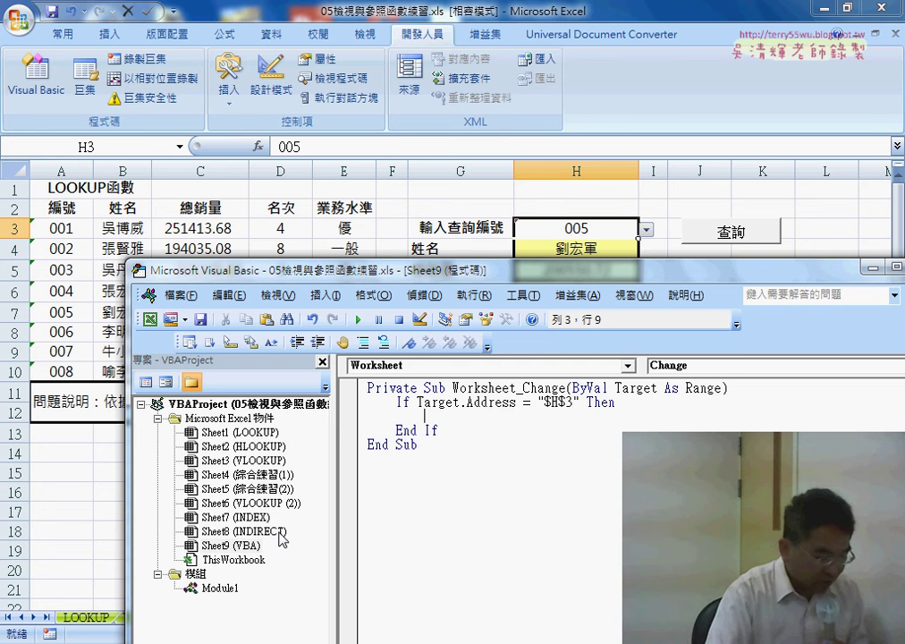
double_click(222, 588)
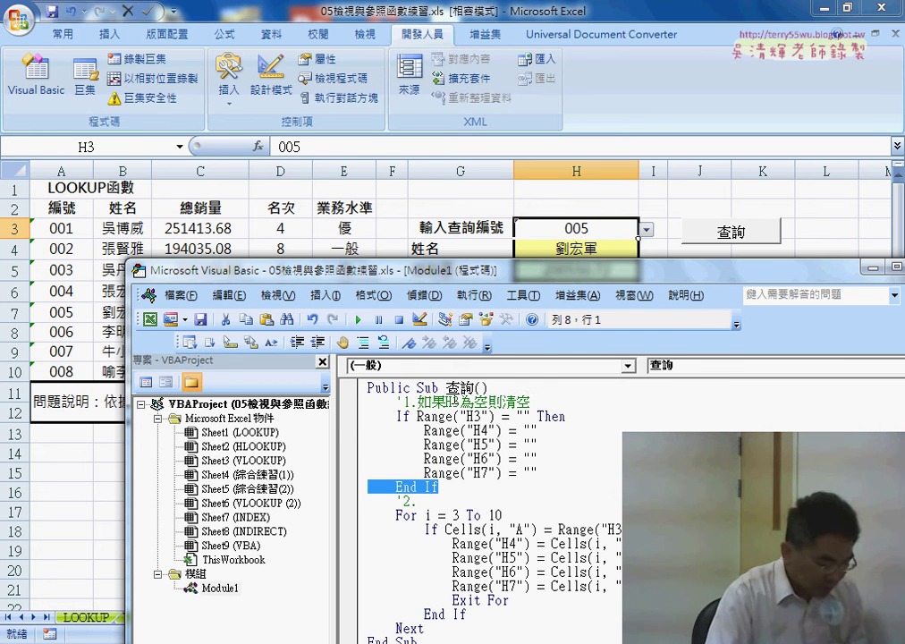
Step: Back in Sheet9's handler, add Call 查詢 inside the $H$3 If block
left_click(453, 387)
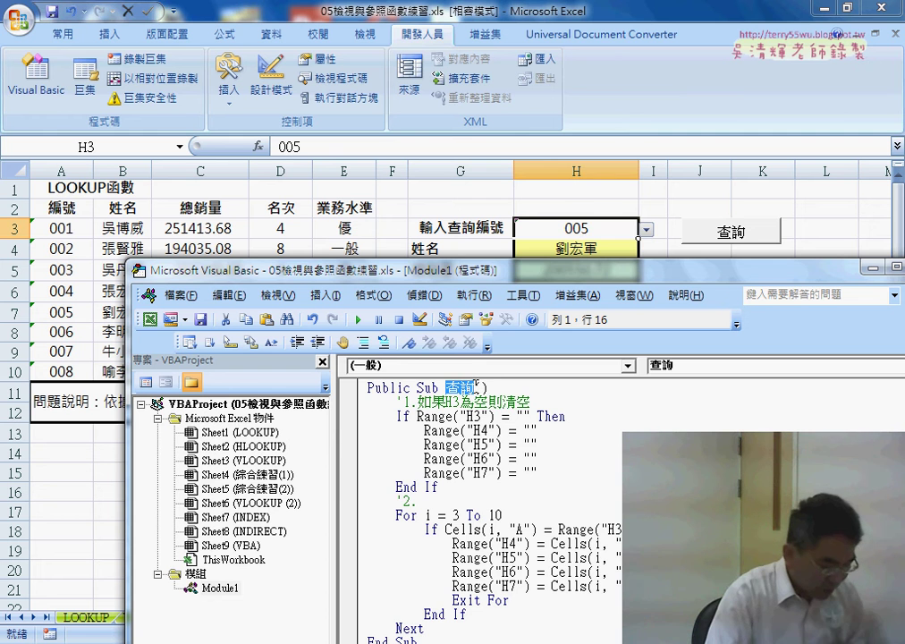
double_click(229, 545)
left_click(425, 416)
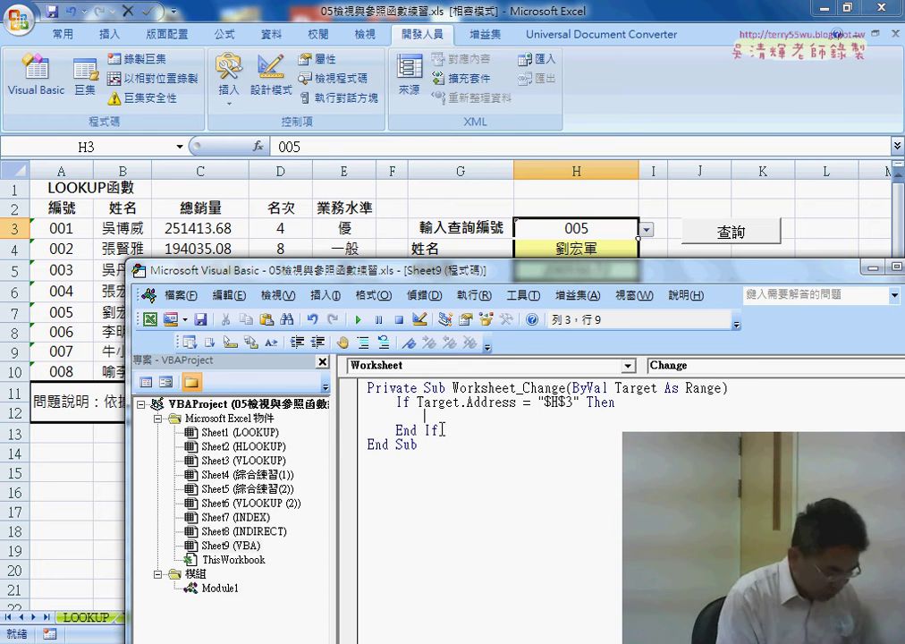
type("ca")
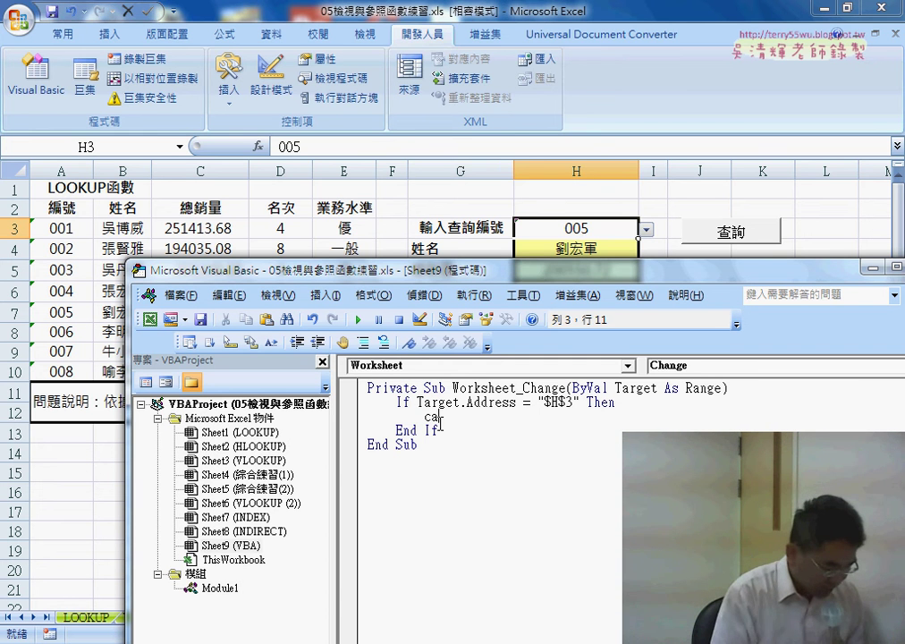
type("ll 查詢")
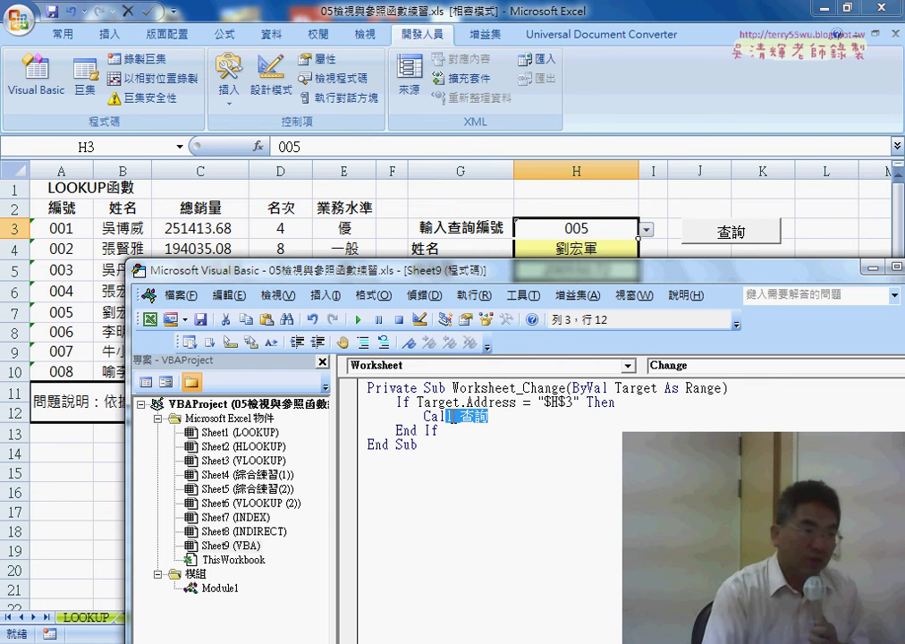
left_click_drag(488, 417, 423, 417)
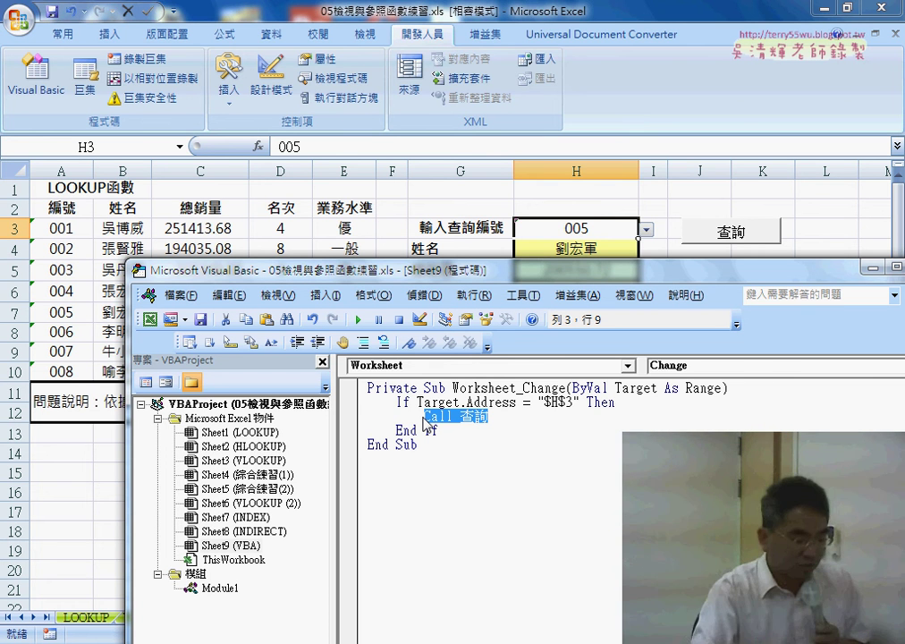
Step: Set a breakpoint on the If line and pick 003 in H3 to trigger the handler
left_click(347, 403)
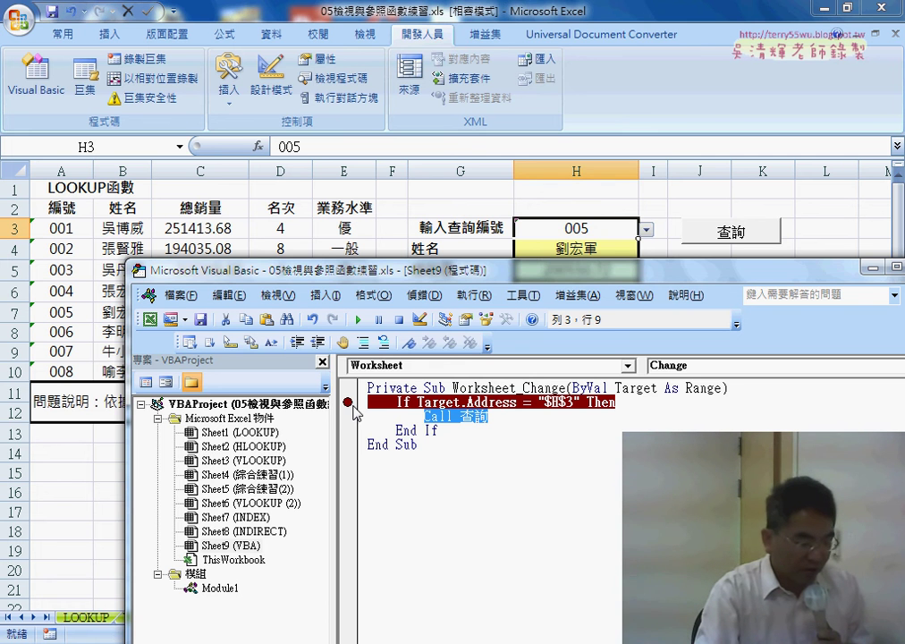
left_click(641, 215)
left_click(637, 228)
left_click(646, 230)
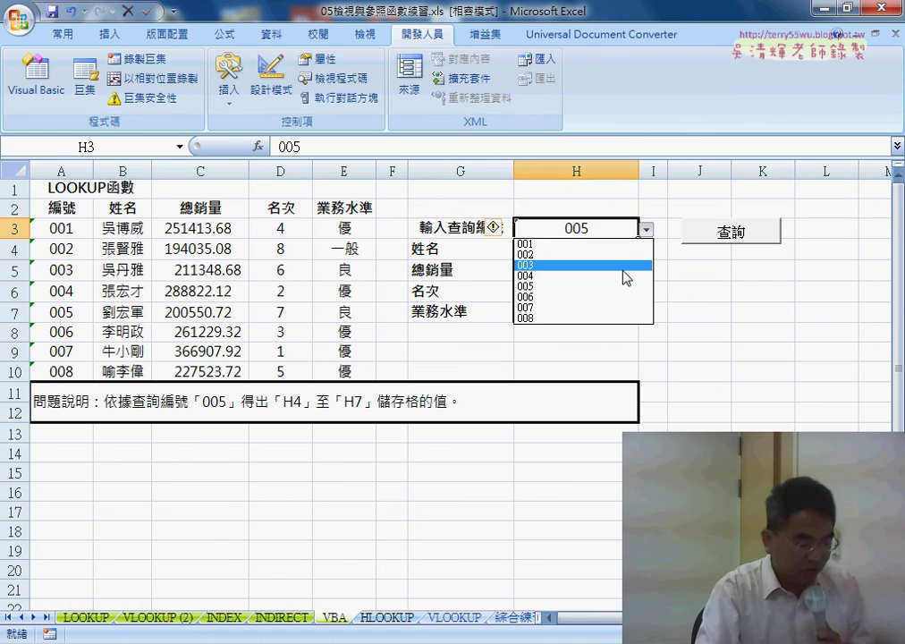
left_click(624, 269)
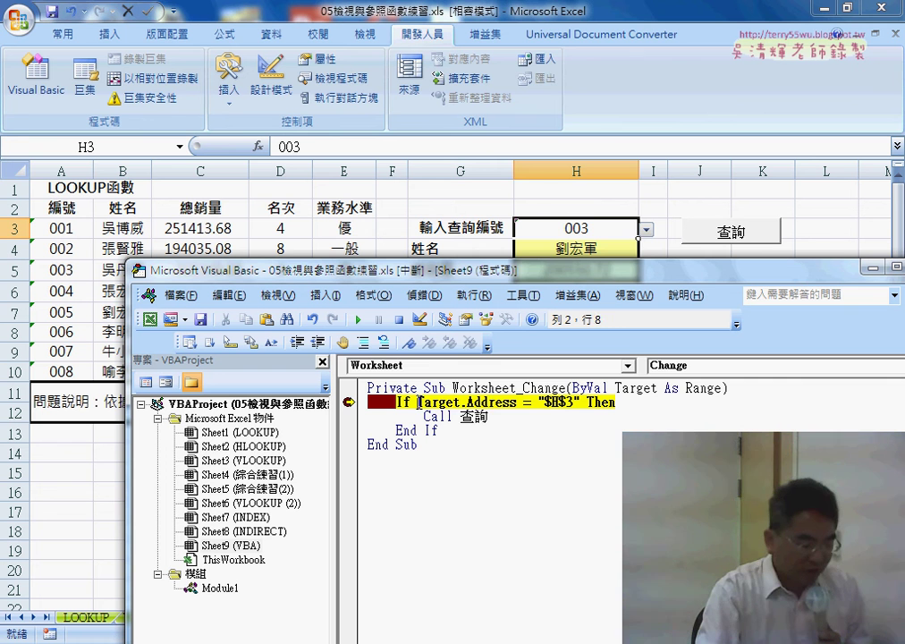
left_click_drag(418, 402, 512, 405)
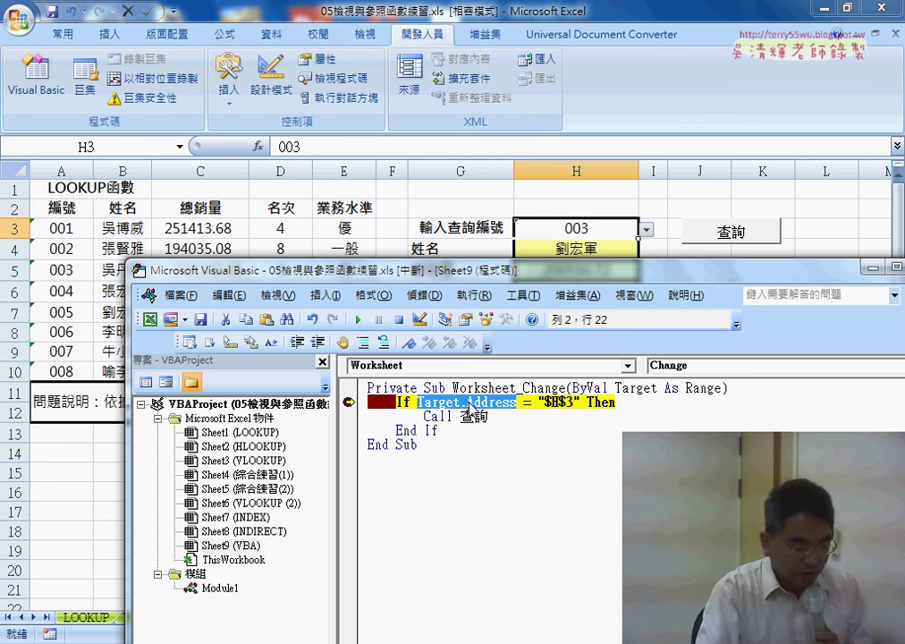
left_click_drag(573, 401, 546, 402)
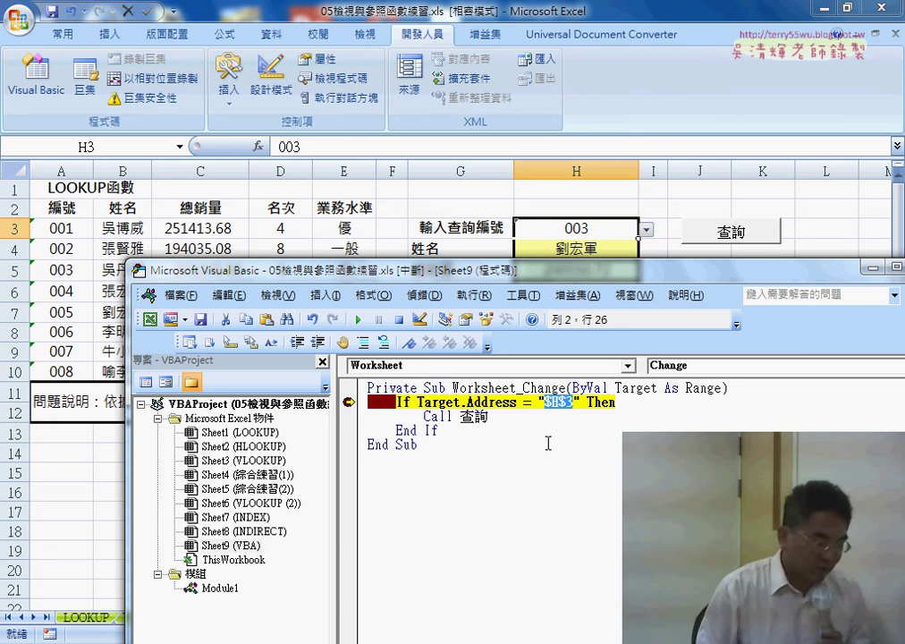
Step: Step into 查詢, remove the breakpoint, and let H4:H7 fill with 211348.68, rank 6, 良
key("F8")
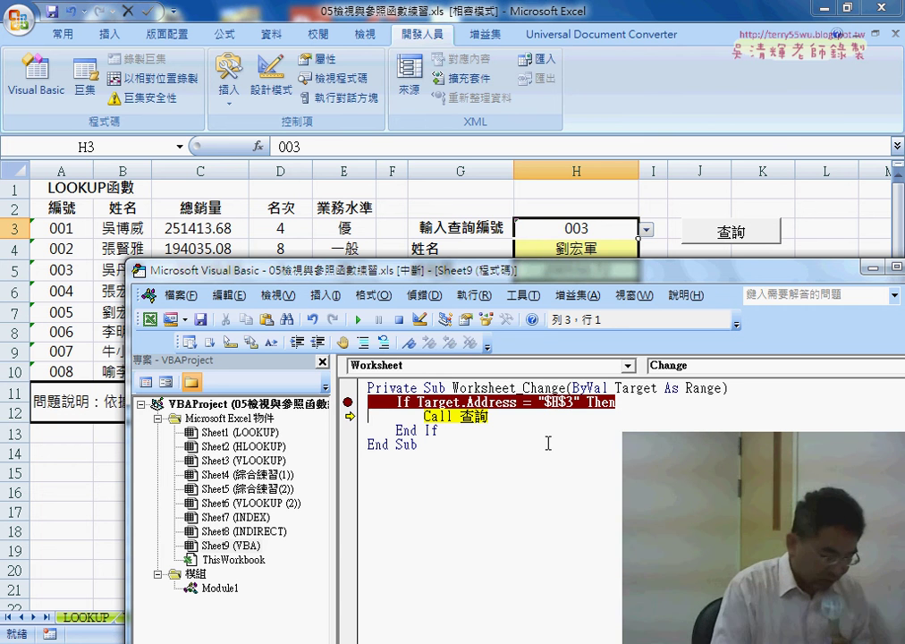
key("F8")
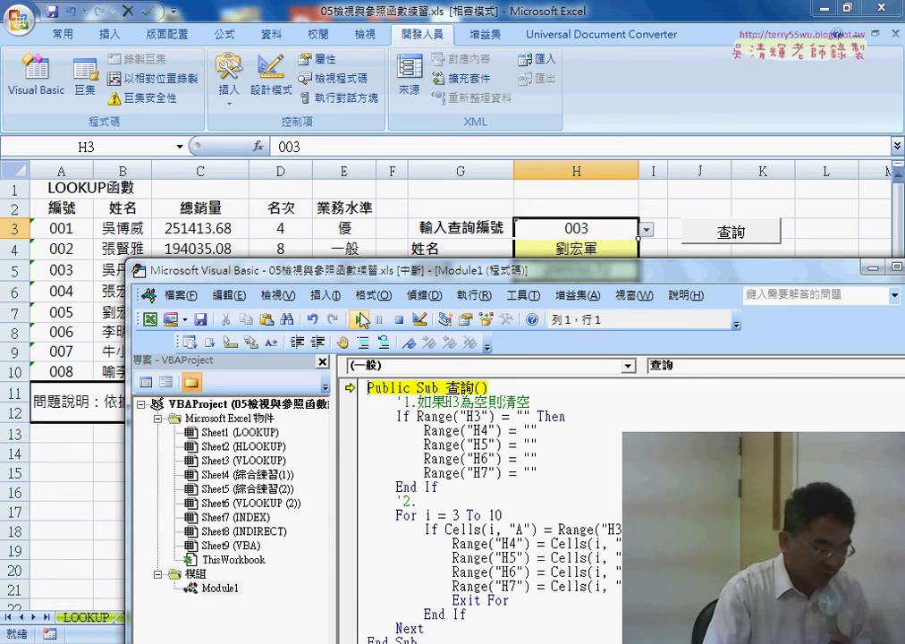
left_click(362, 321)
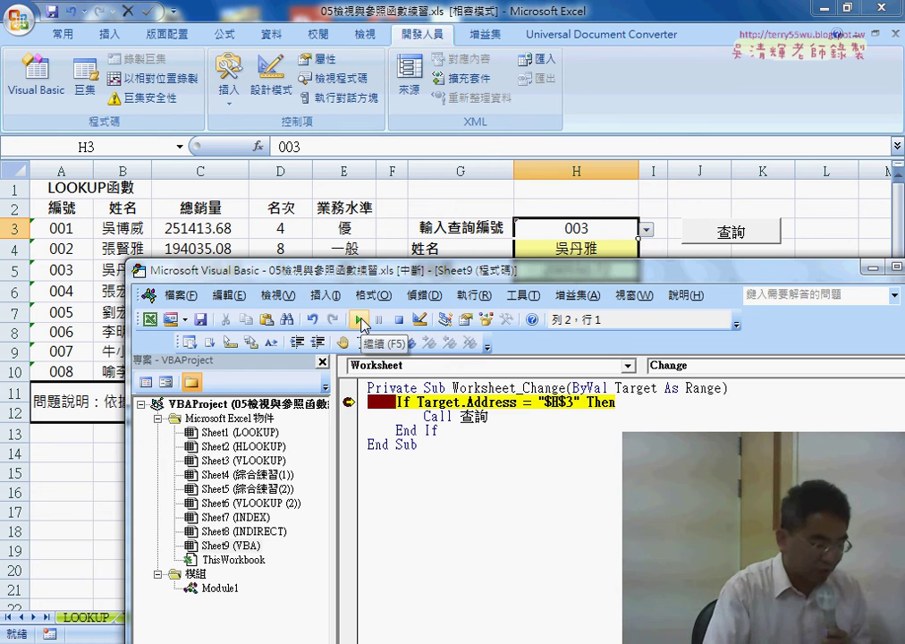
left_click_drag(466, 273, 465, 338)
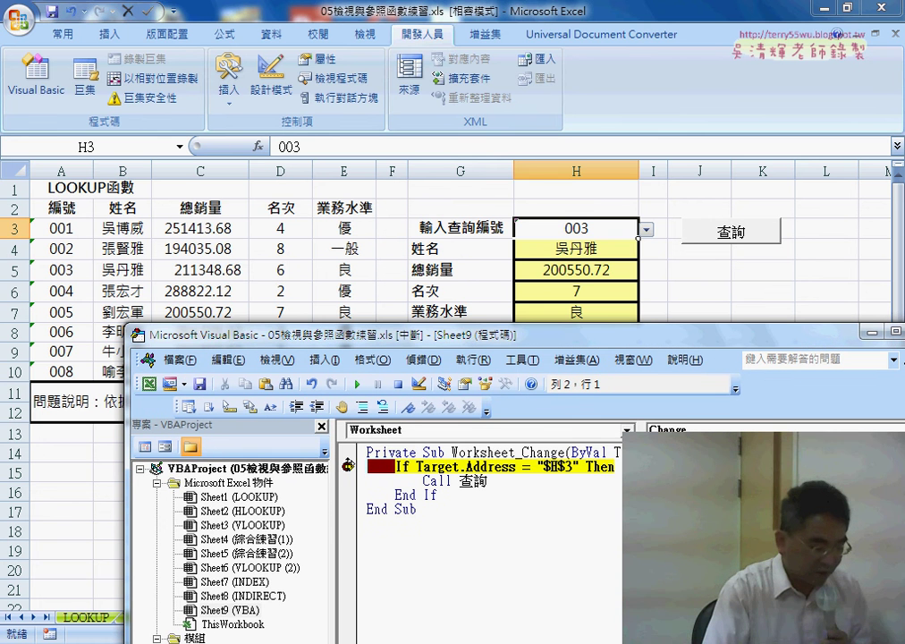
key("F9")
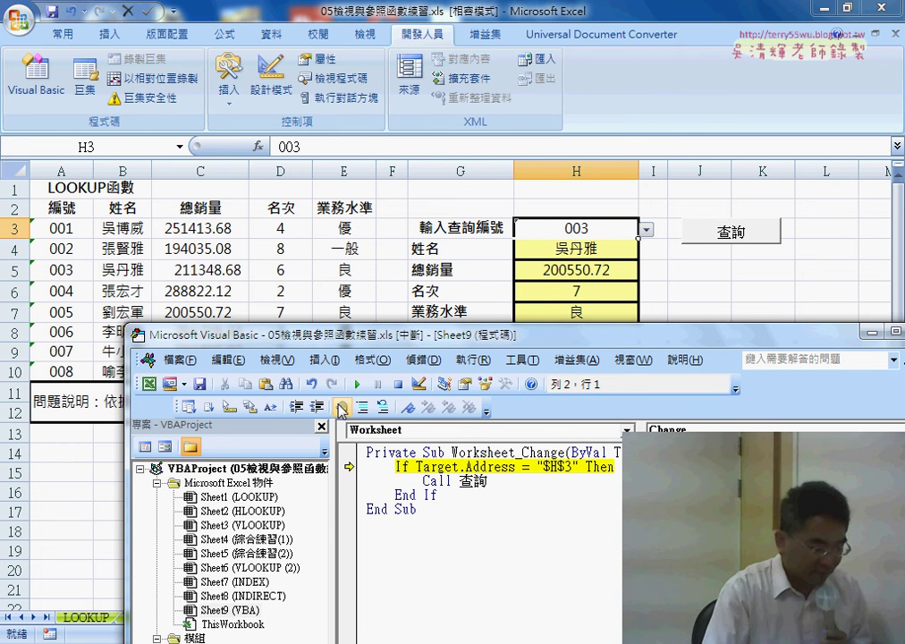
left_click(356, 387)
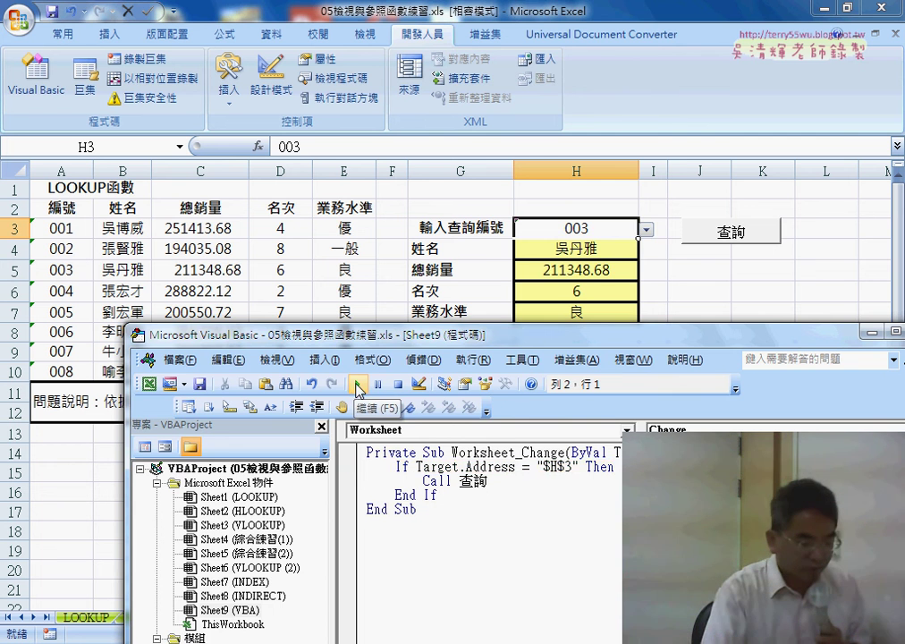
Step: Test lookup number 001 in H3 and cut away the now-unneeded 查詢 button
left_click(759, 297)
left_click(628, 232)
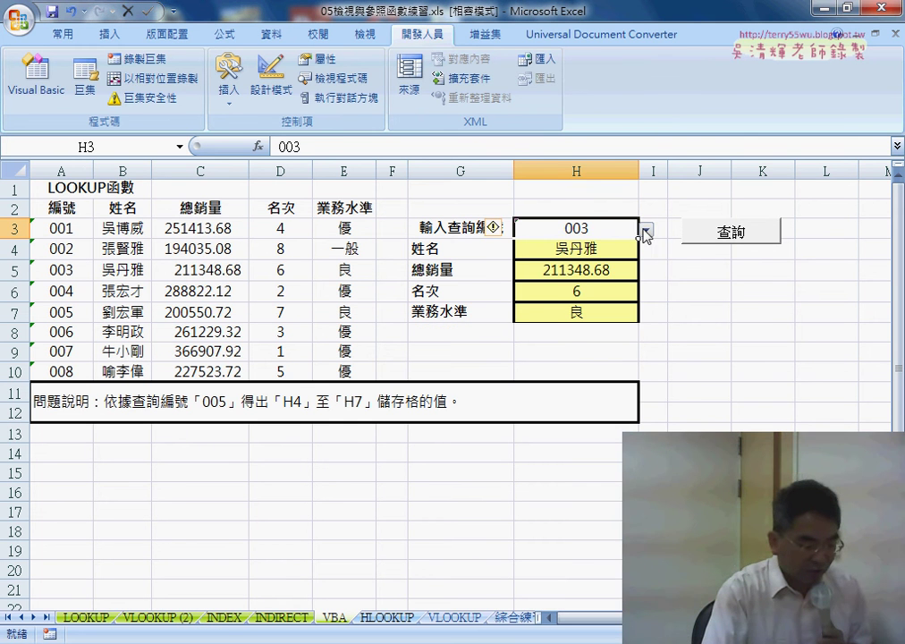
left_click(646, 230)
left_click(537, 239)
right_click(744, 237)
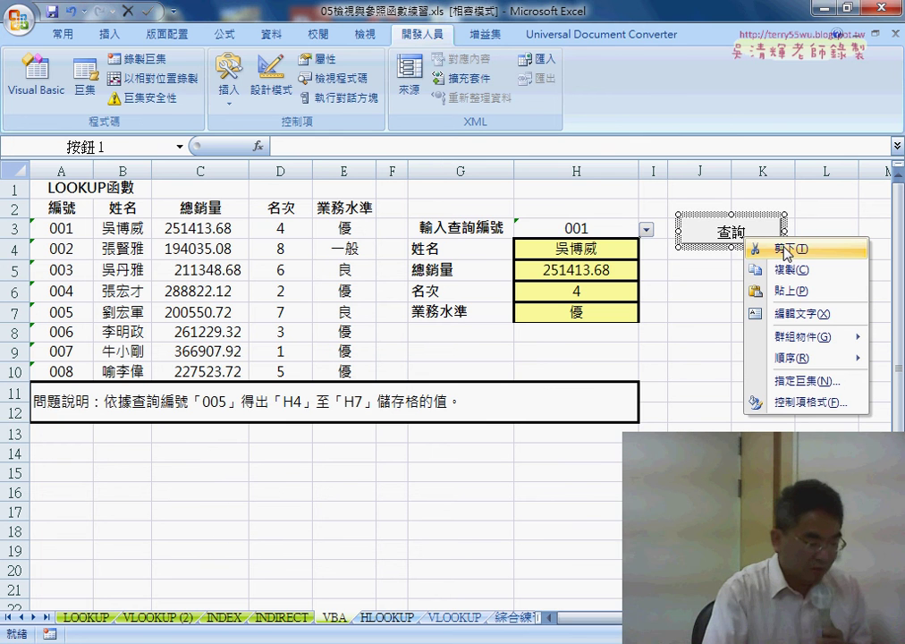
left_click(783, 250)
left_click(750, 264)
Step: Try lookup numbers 003, 006, 004 and 007 in H3 to confirm the auto-fill
left_click(630, 229)
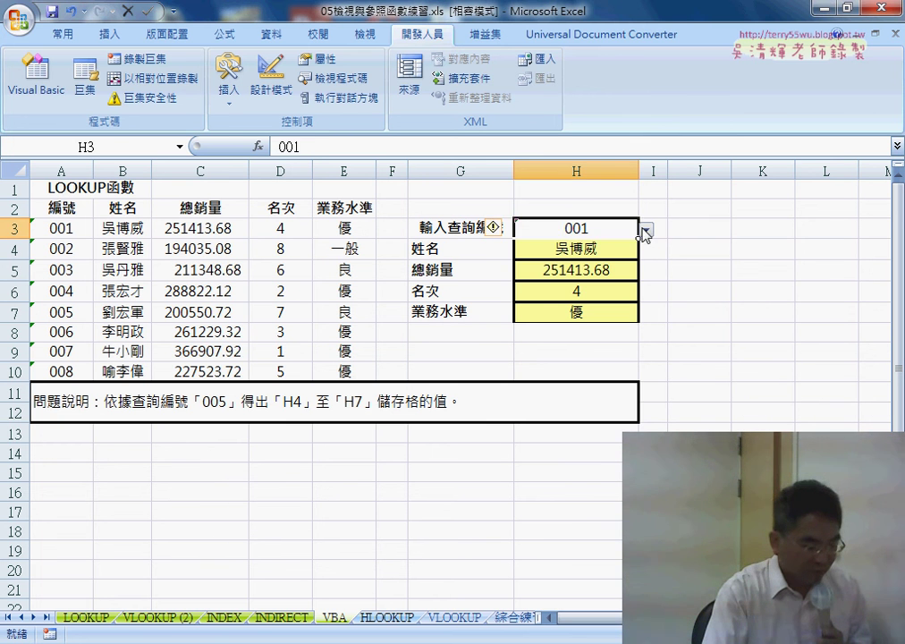
left_click(646, 230)
left_click(619, 267)
left_click(646, 230)
left_click(637, 296)
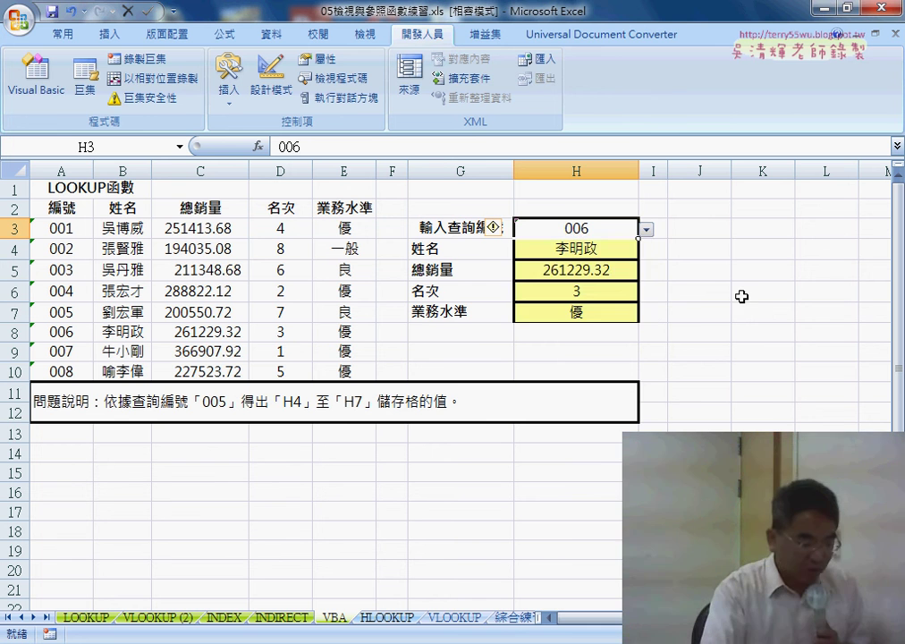
left_click(646, 230)
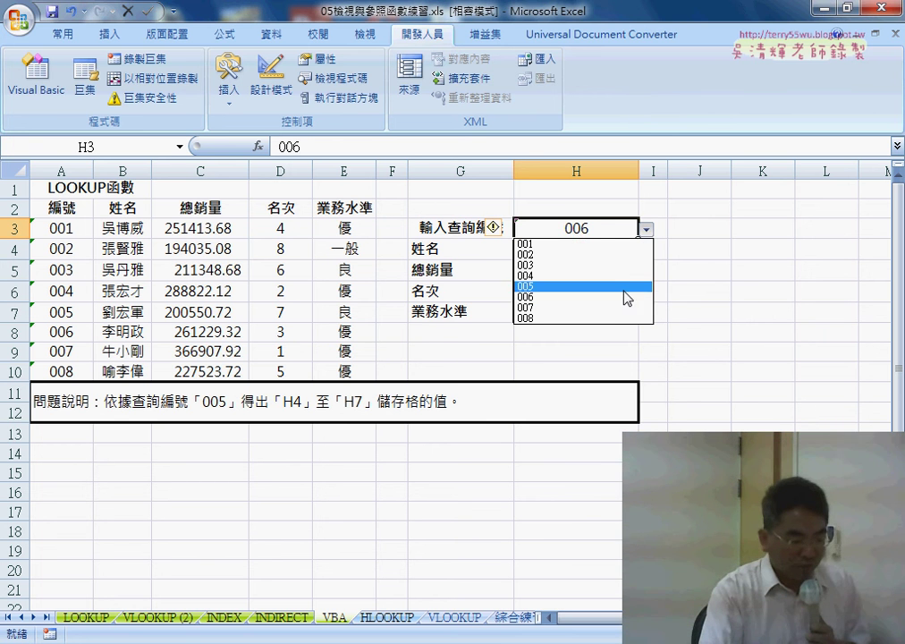
left_click(630, 277)
left_click(646, 230)
left_click(633, 307)
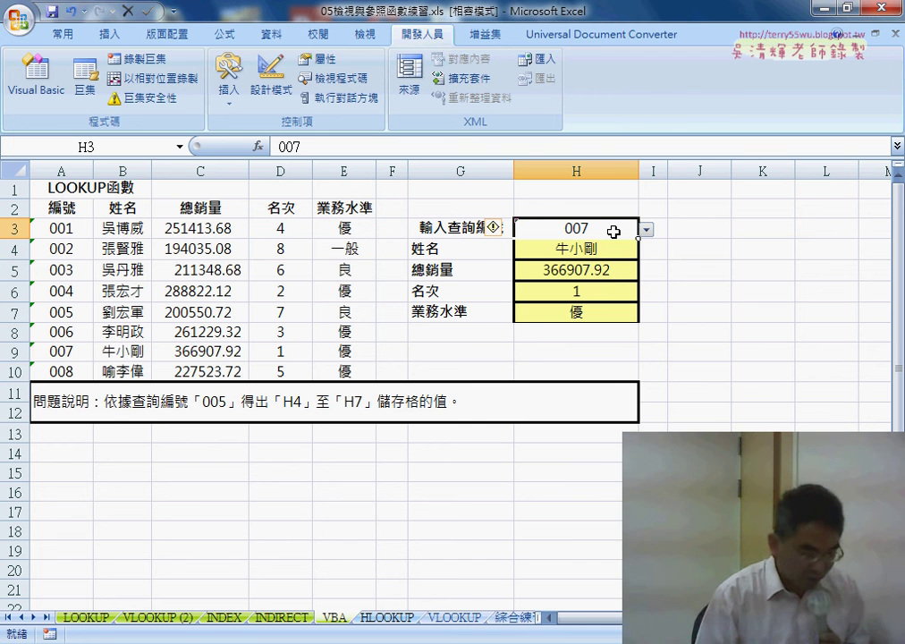
Step: Clear H3, choose 006 (261229.32, rank 3, 優), and reopen the Visual Basic editor
key("Delete")
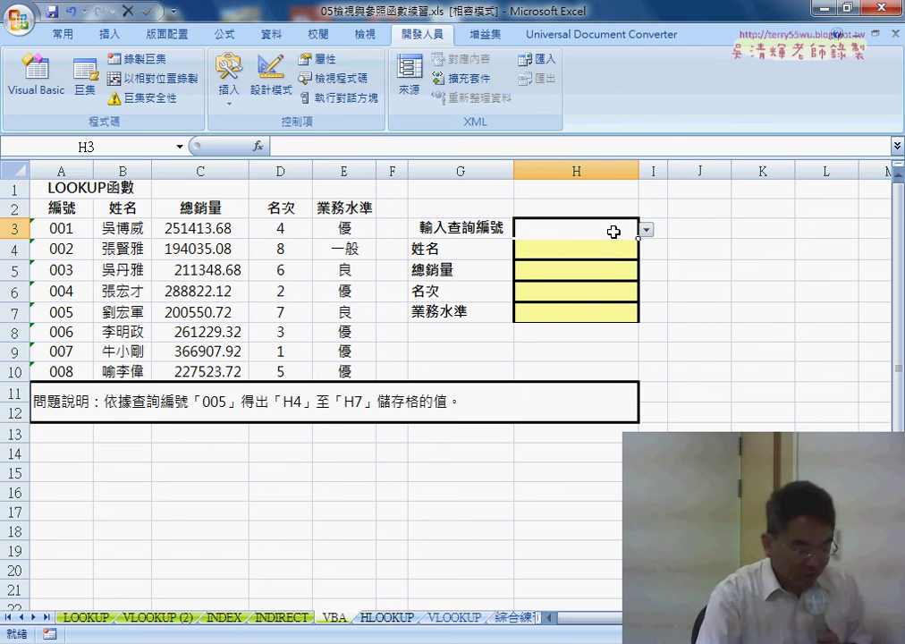
left_click(646, 230)
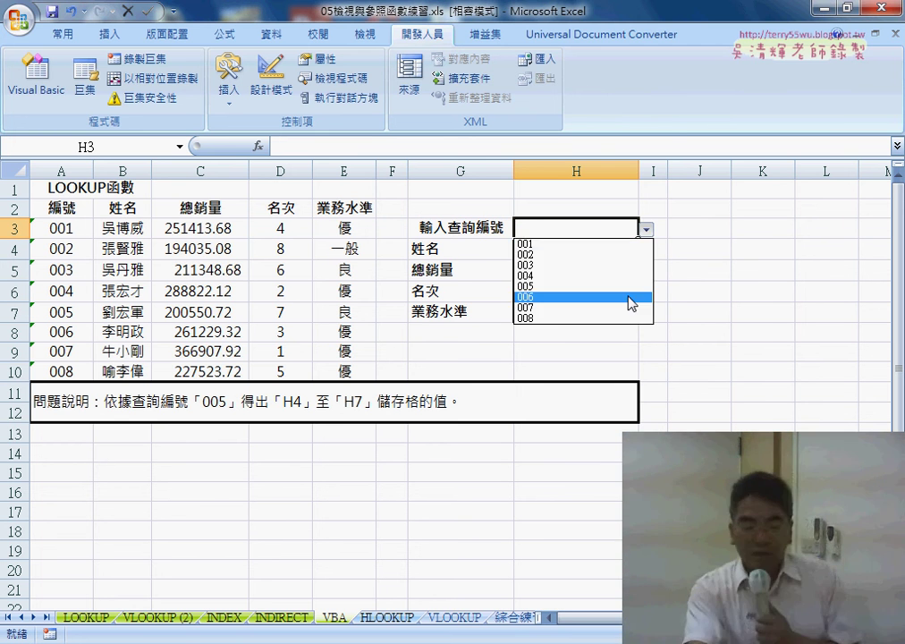
left_click(630, 297)
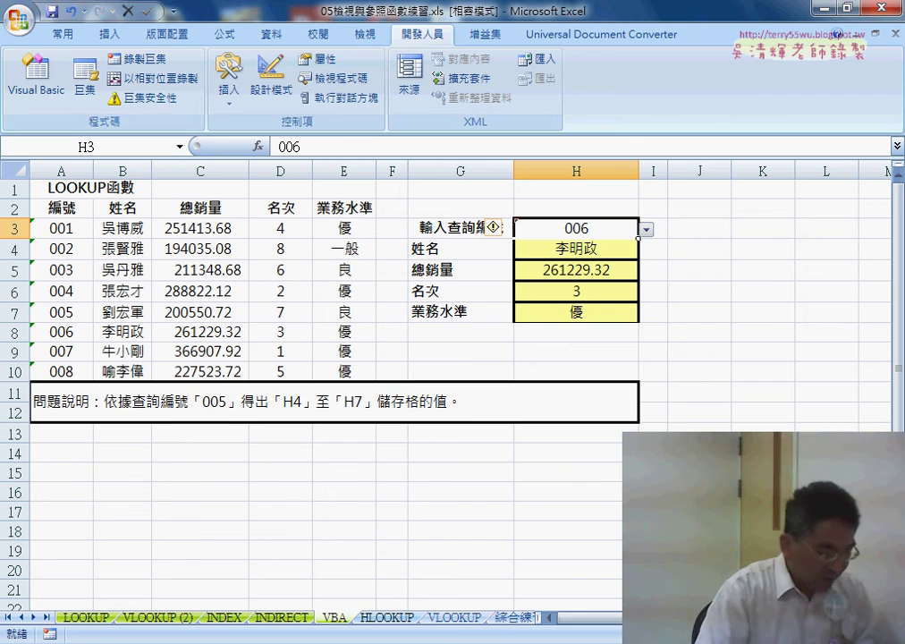
left_click(36, 78)
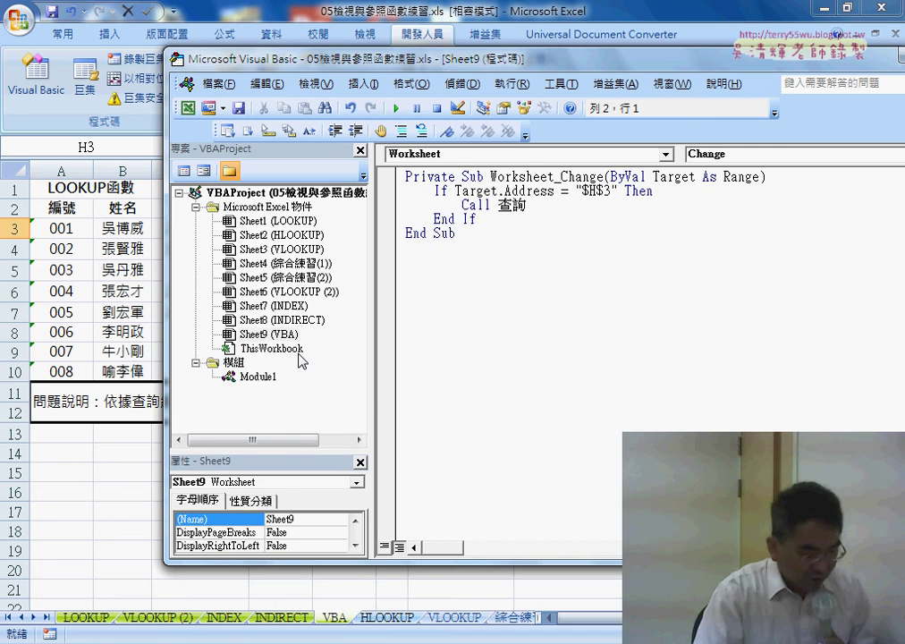
left_click(536, 154)
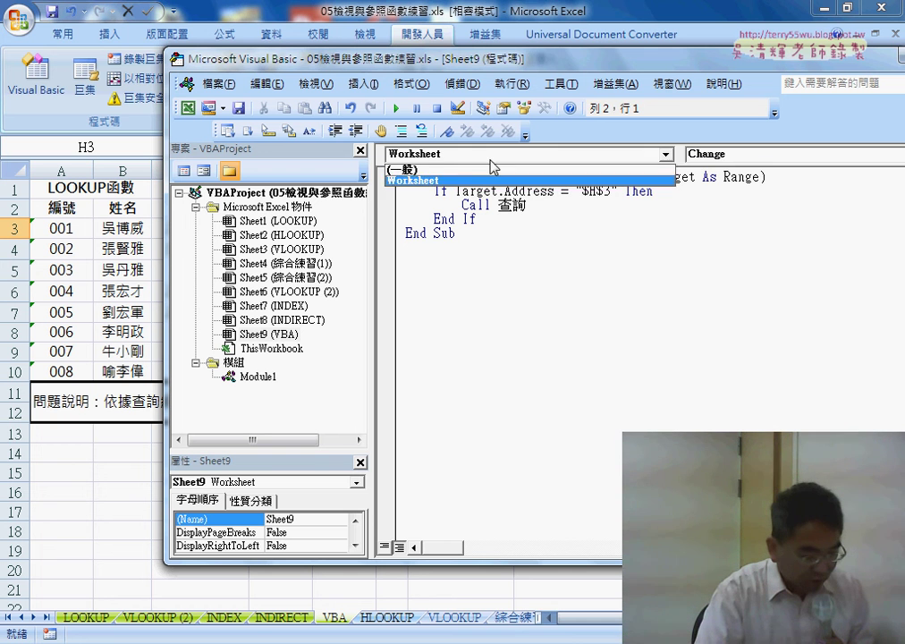
left_click(556, 156)
left_click(707, 153)
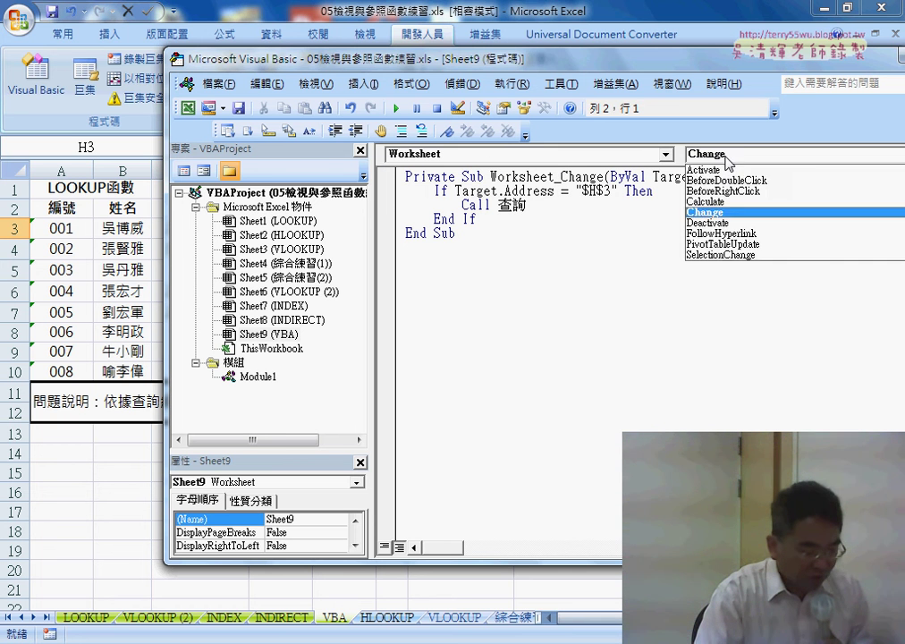
left_click(725, 215)
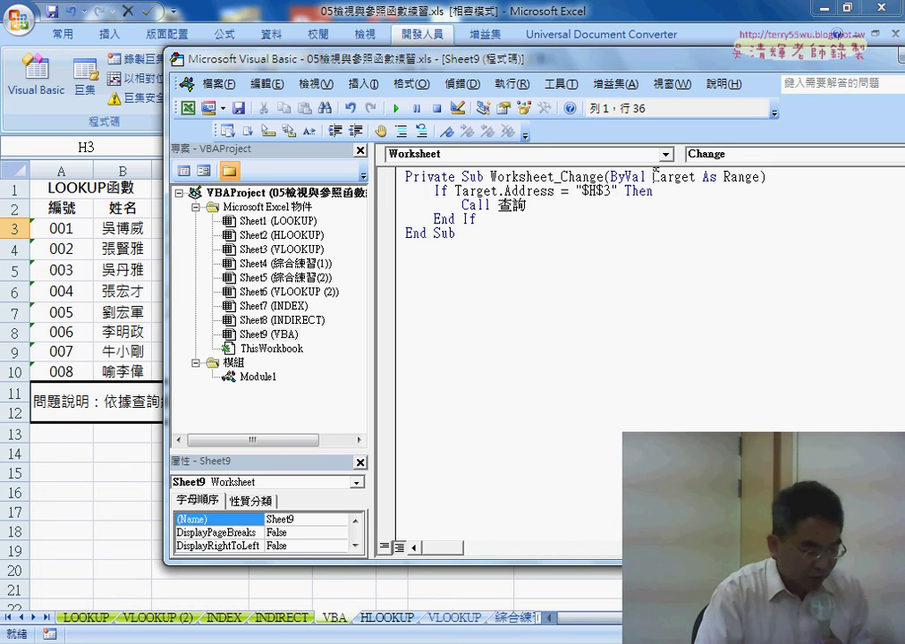
left_click_drag(654, 176, 693, 178)
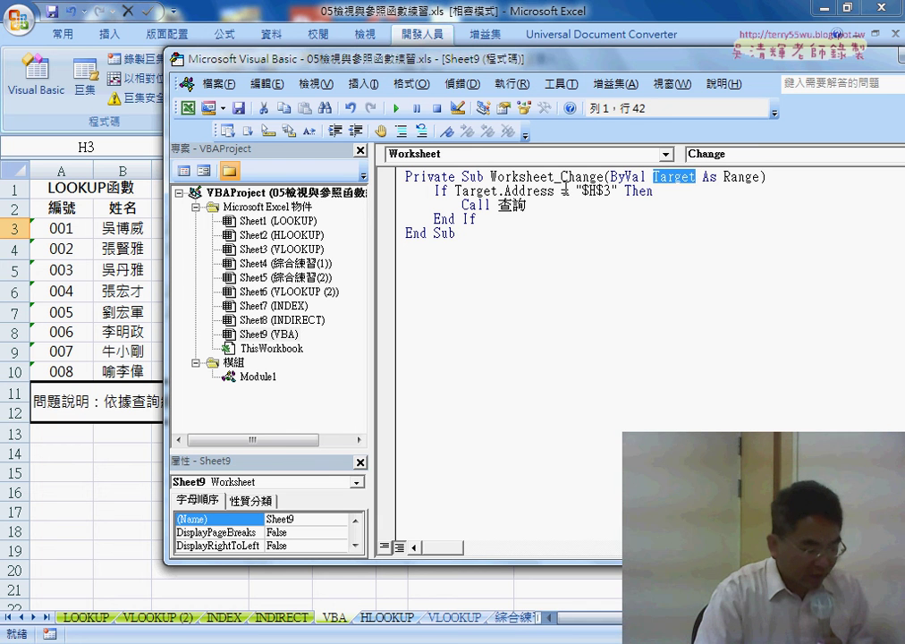
left_click_drag(498, 190, 556, 193)
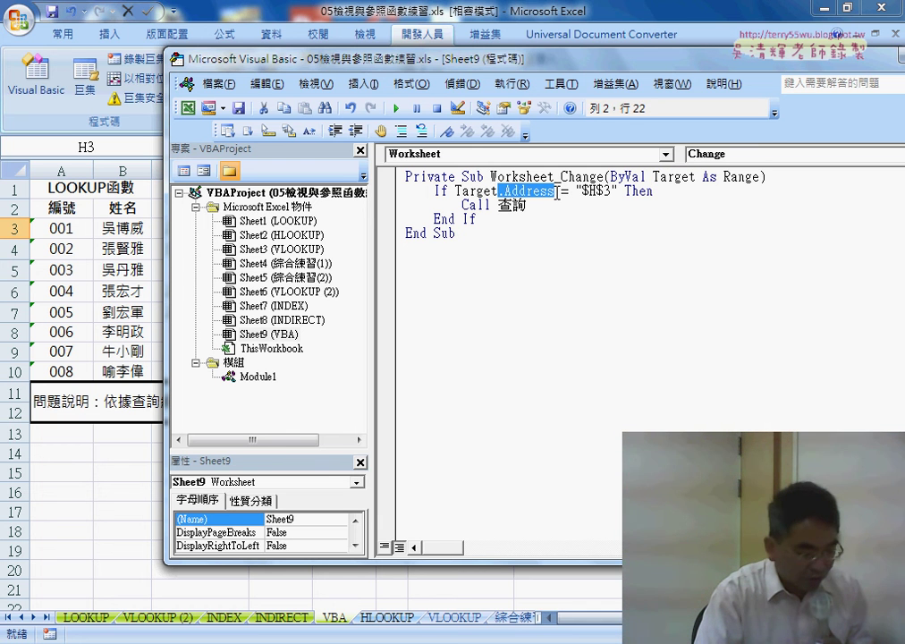
left_click_drag(618, 191, 578, 190)
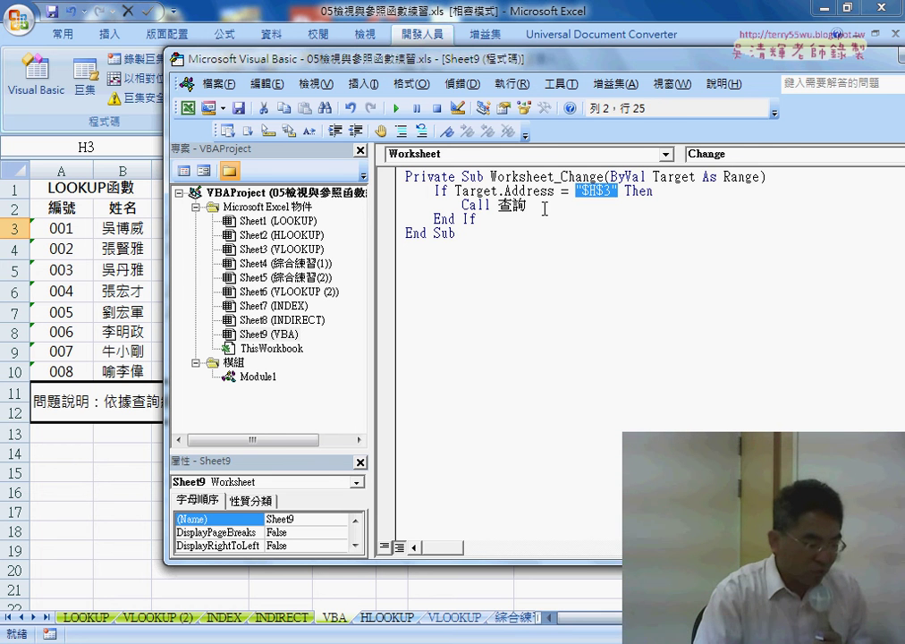
left_click_drag(537, 205, 462, 205)
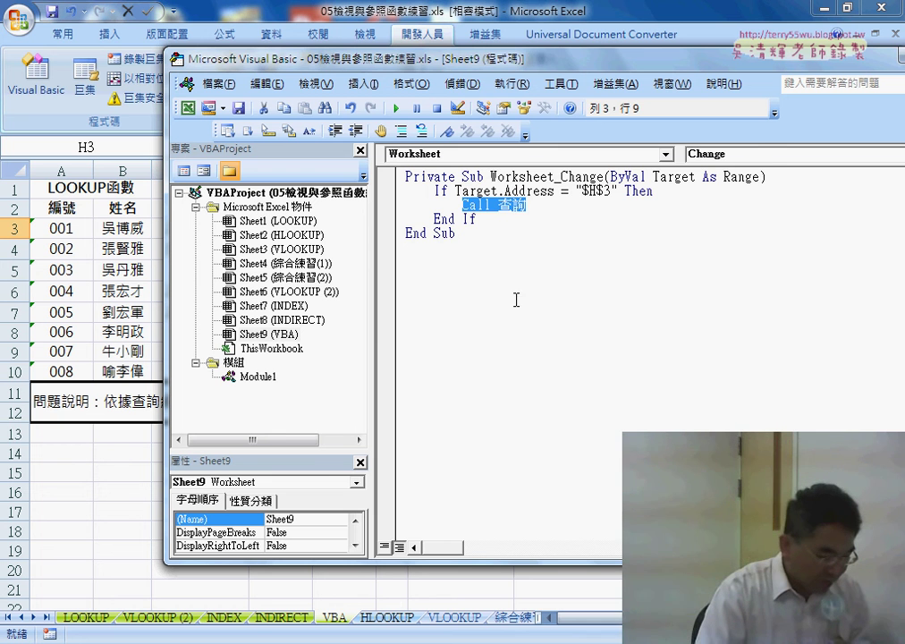
left_click_drag(451, 519, 383, 179)
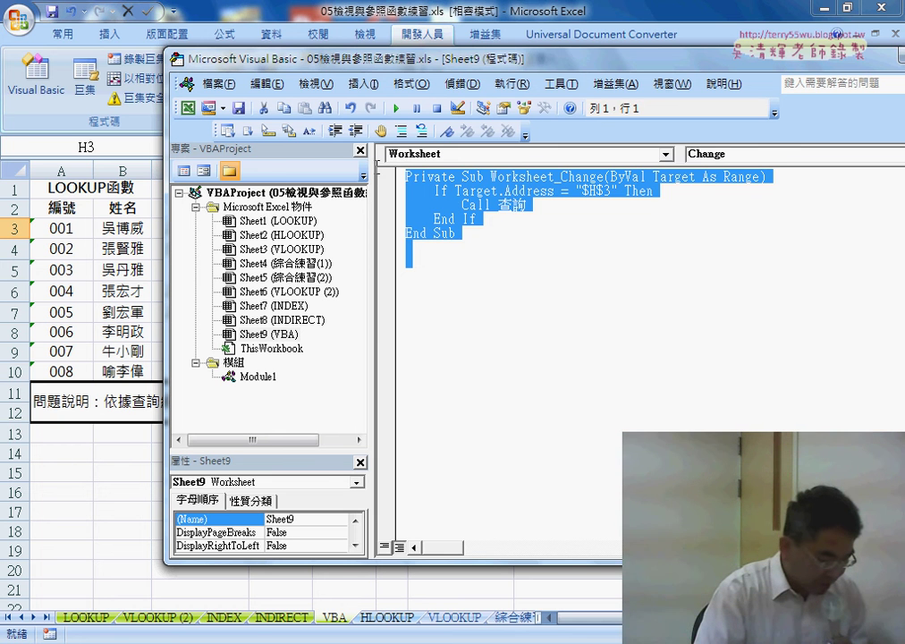
key("alt+Tab")
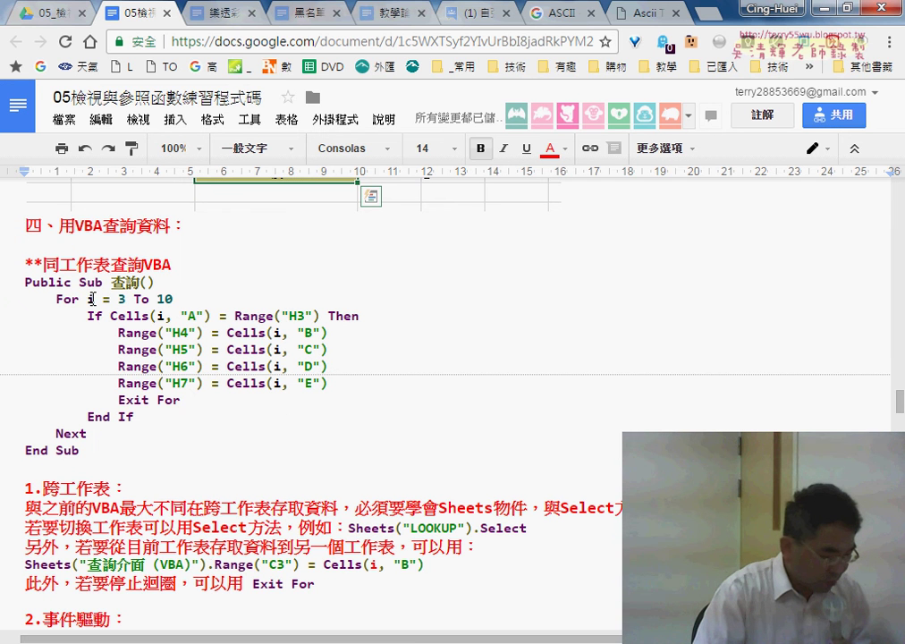
left_click_drag(67, 265, 170, 265)
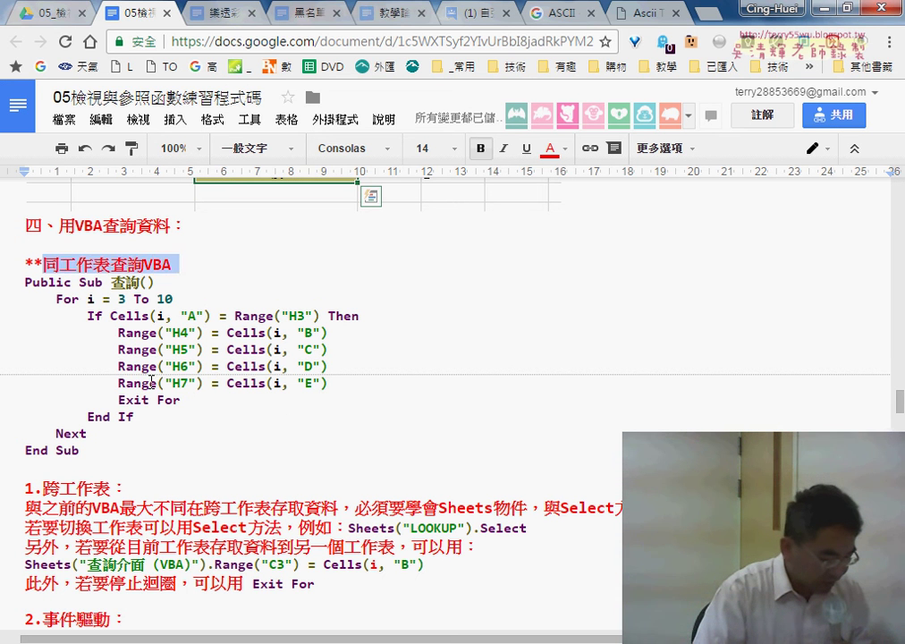
left_click_drag(79, 450, 3, 286)
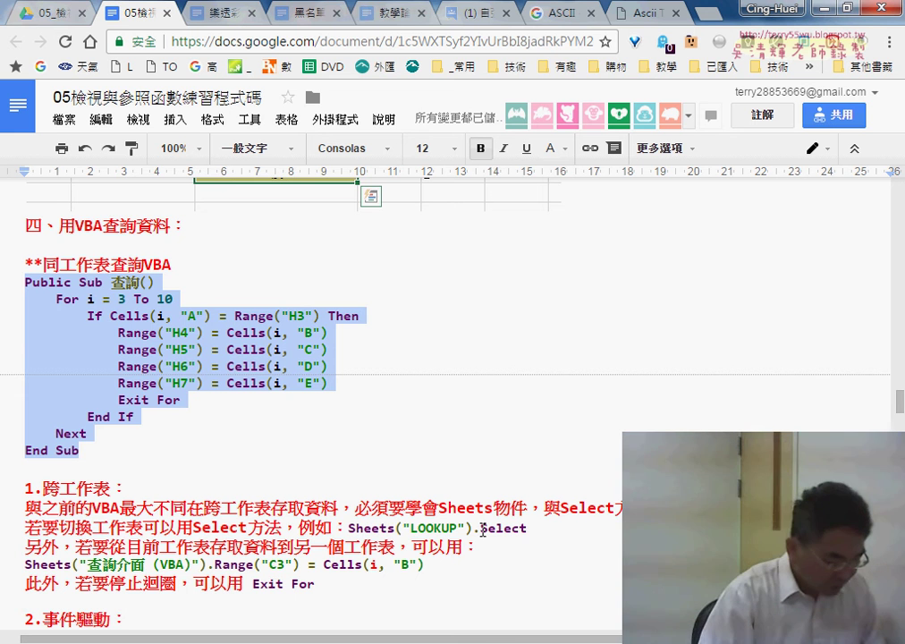
left_click(441, 419)
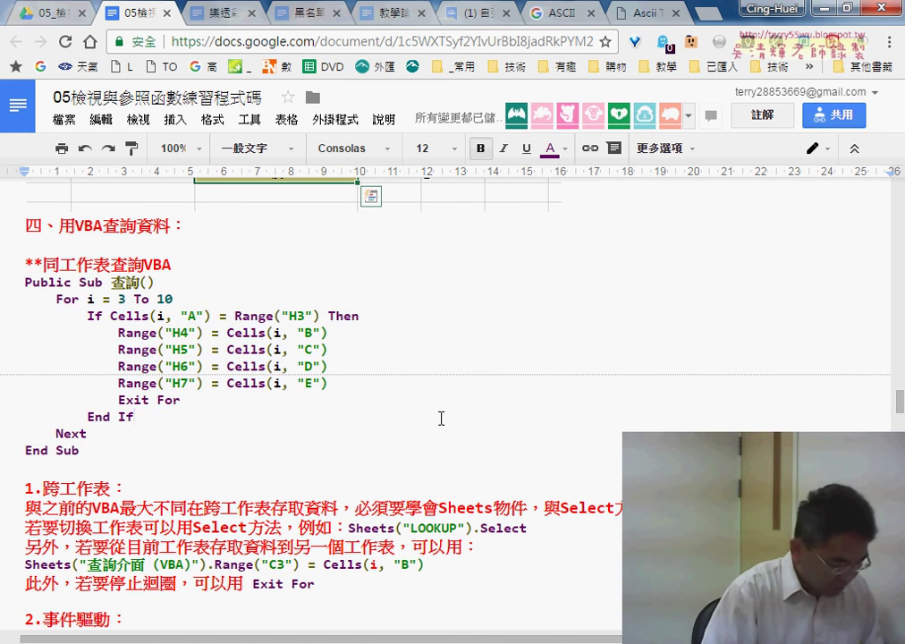
scroll(441, 418, "down", 4)
scroll(441, 418, "down", 2)
scroll(441, 419, "down", 3)
scroll(441, 418, "down", 1)
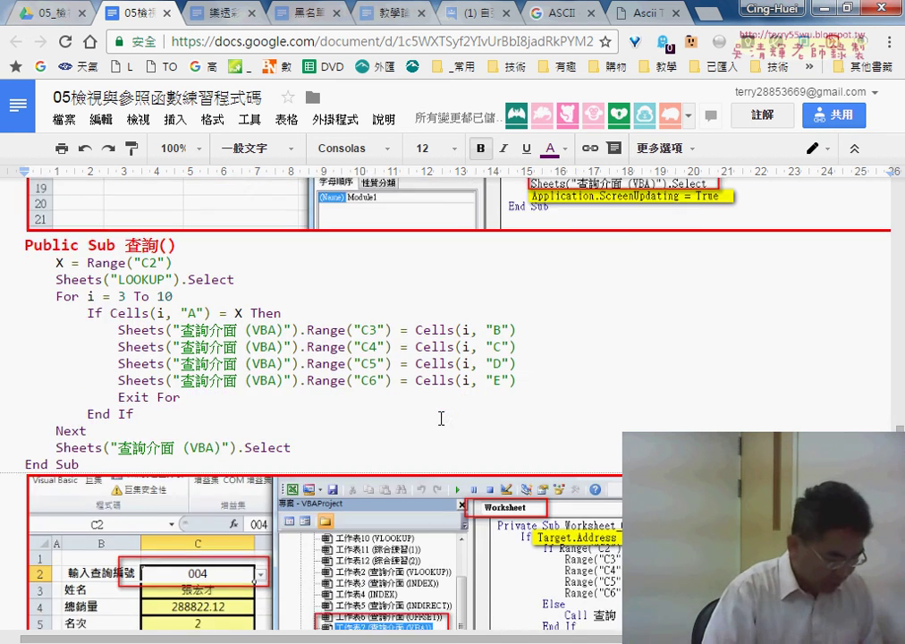
scroll(441, 418, "down", 3)
scroll(441, 419, "down", 1)
scroll(441, 419, "down", 1)
scroll(441, 418, "down", 1)
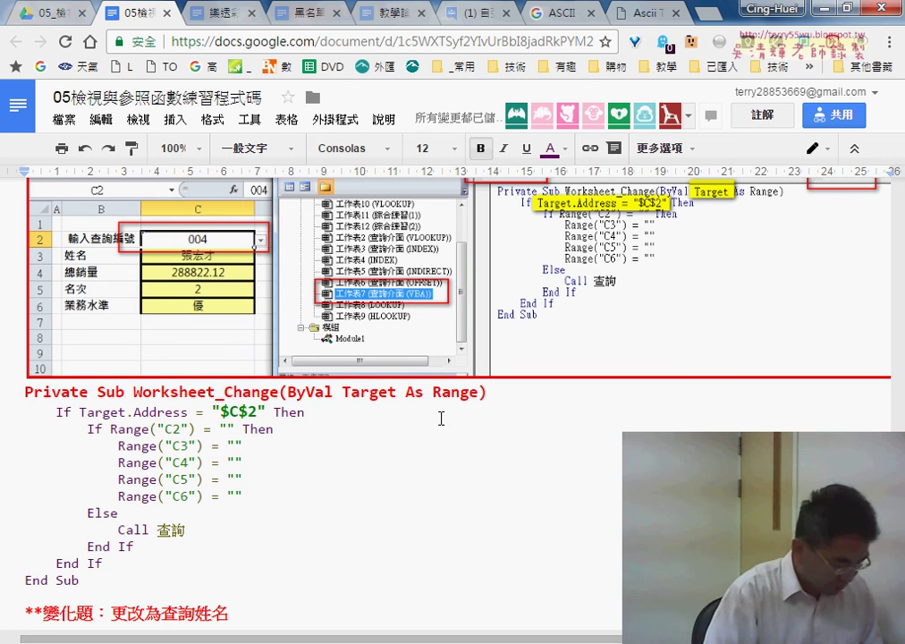
scroll(441, 418, "down", 1)
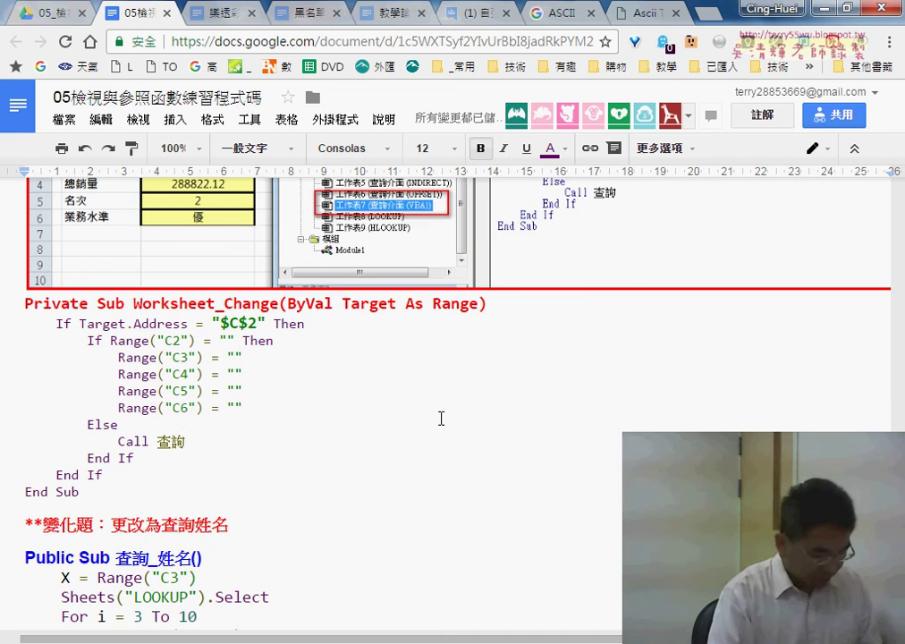
scroll(422, 370, "up", 2)
scroll(420, 372, "down", 1)
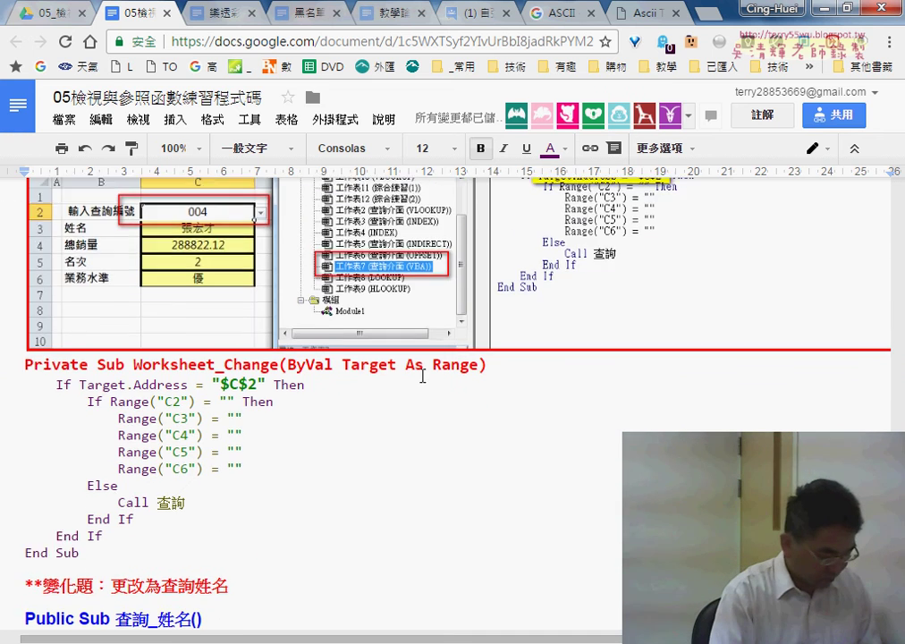
scroll(422, 376, "down", 2)
scroll(422, 376, "up", 5)
scroll(423, 375, "up", 4)
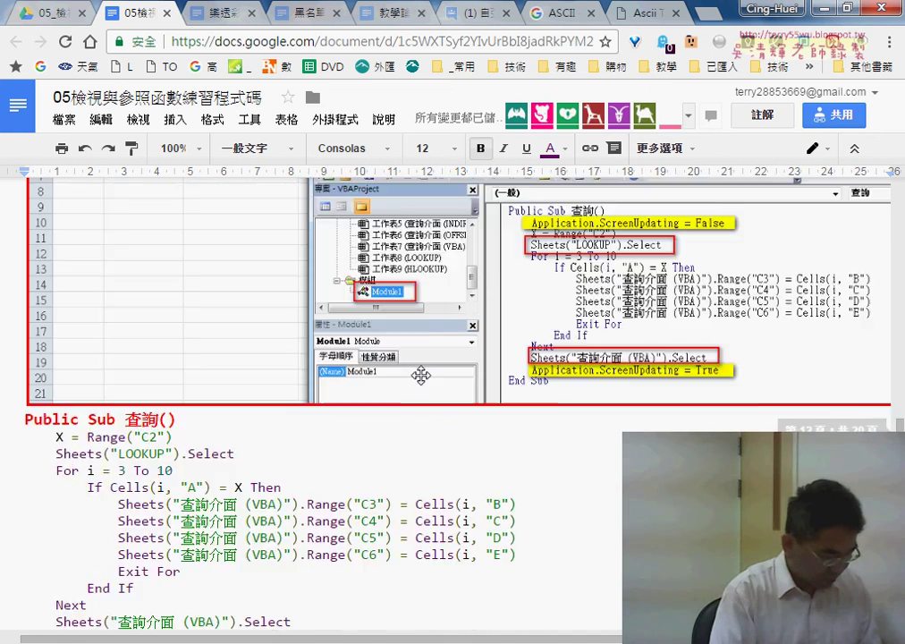
scroll(422, 376, "up", 4)
scroll(422, 376, "up", 2)
scroll(424, 376, "up", 2)
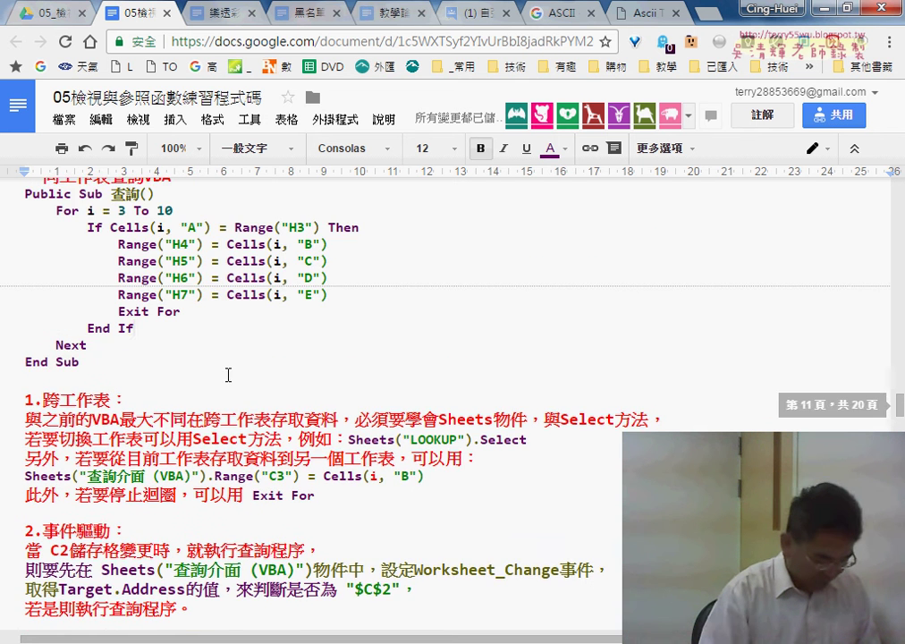
scroll(125, 440, "up", 2)
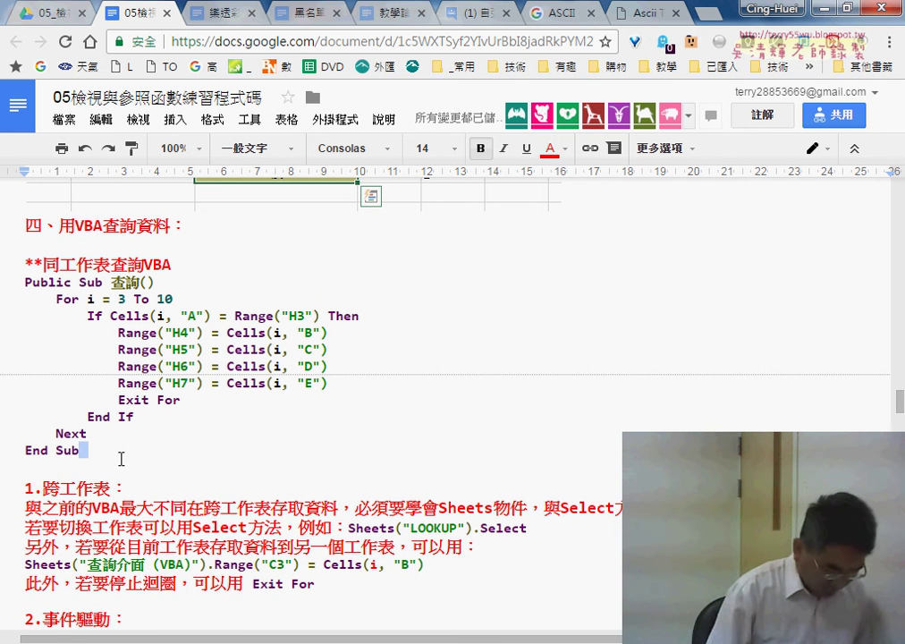
Step: Below End Sub, start a new note line typing '*改為'
key("Return")
key("Return")
type("*")
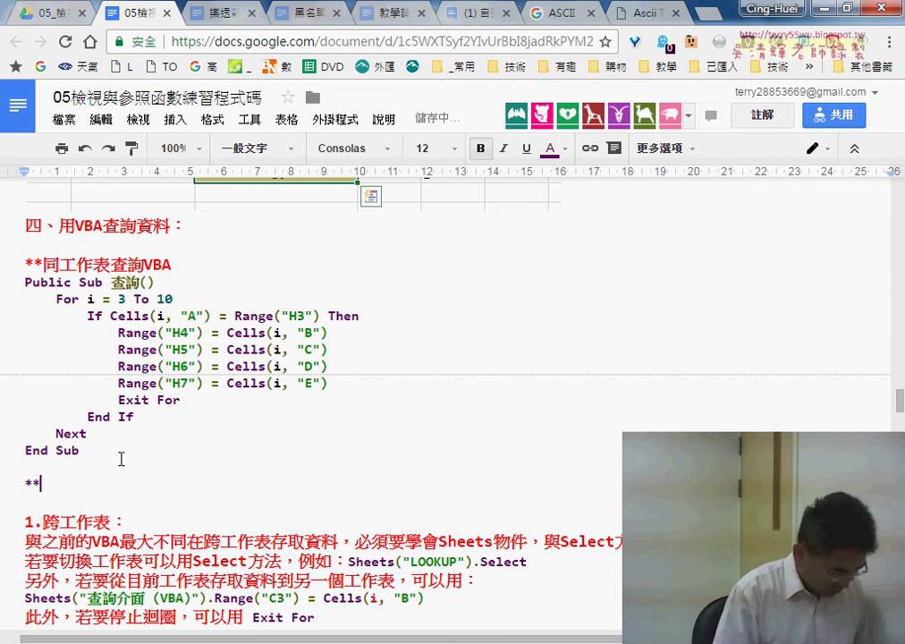
type("改")
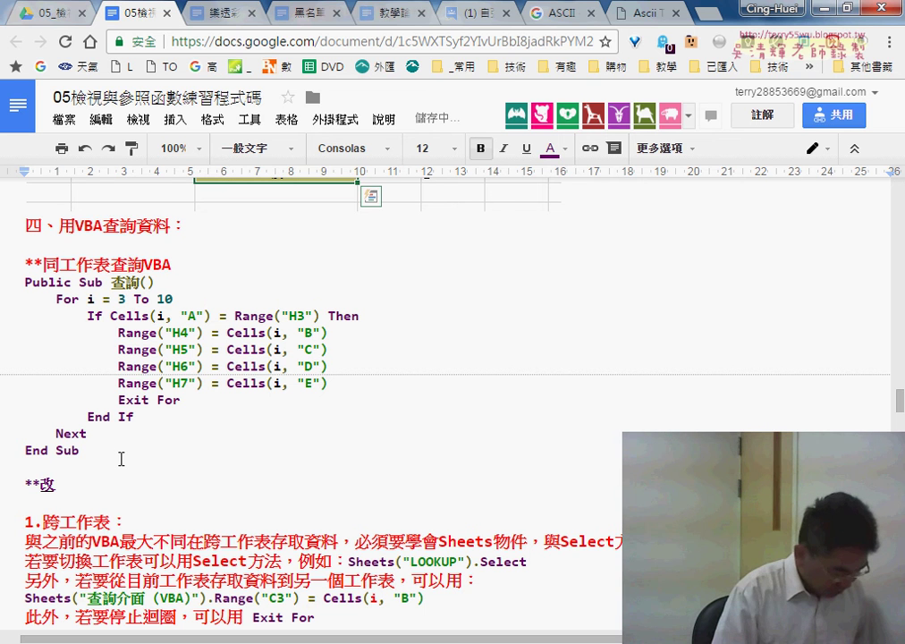